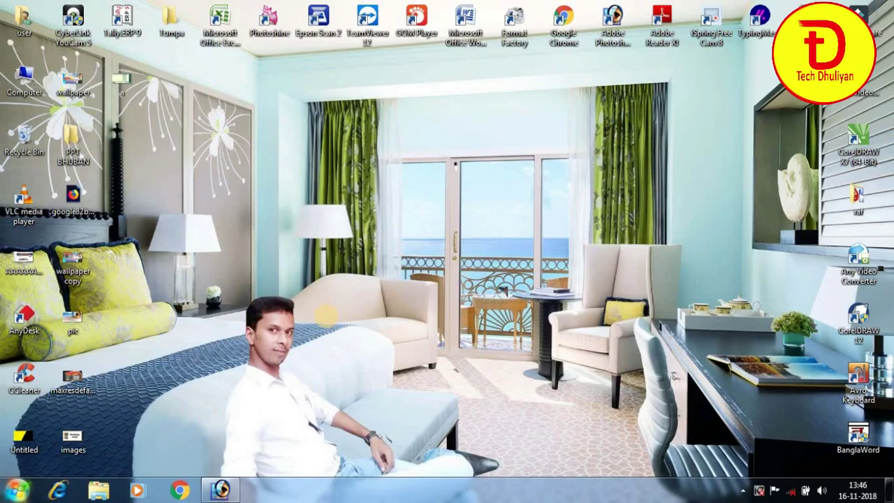
Step: Restore the Adobe Photoshop window from the taskbar
left_click(227, 492)
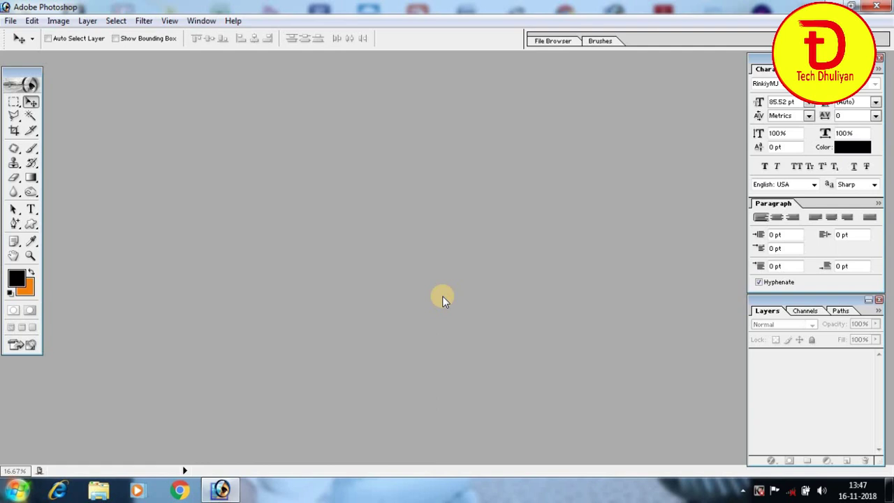
Step: Start a new document from the File menu and move its settings window aside
left_click(8, 21)
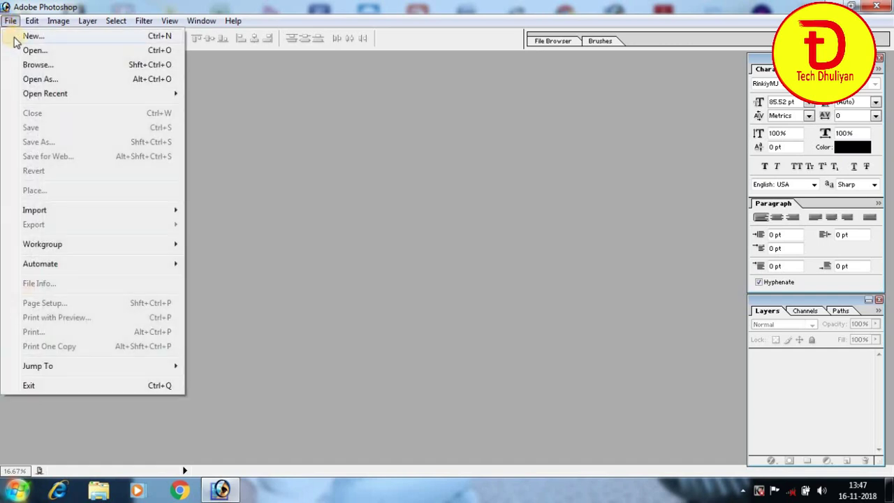
left_click(16, 40)
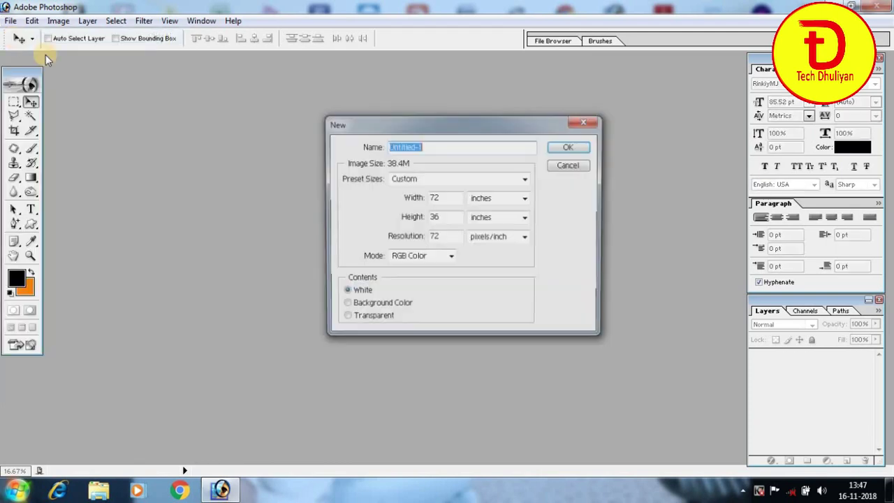
mouse_move(469, 125)
left_mouse_down()
mouse_move(439, 70)
mouse_move(487, 137)
left_mouse_up()
type("flex")
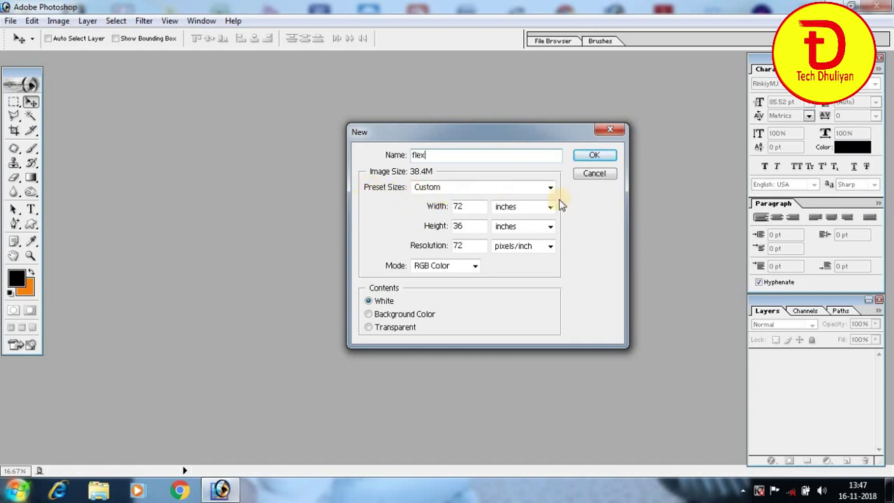
Step: Try the 864 × 480 Wide NTSC DV/DVD preset, then set Preset Sizes back to Custom
left_click(549, 187)
key("Down")
key("Down")
key("Down")
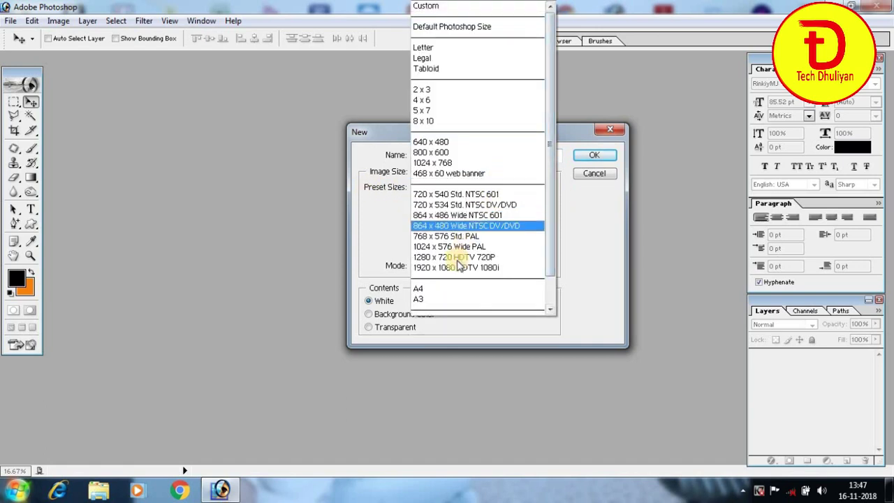
key("Down")
key("Down")
key("Down")
key("Escape")
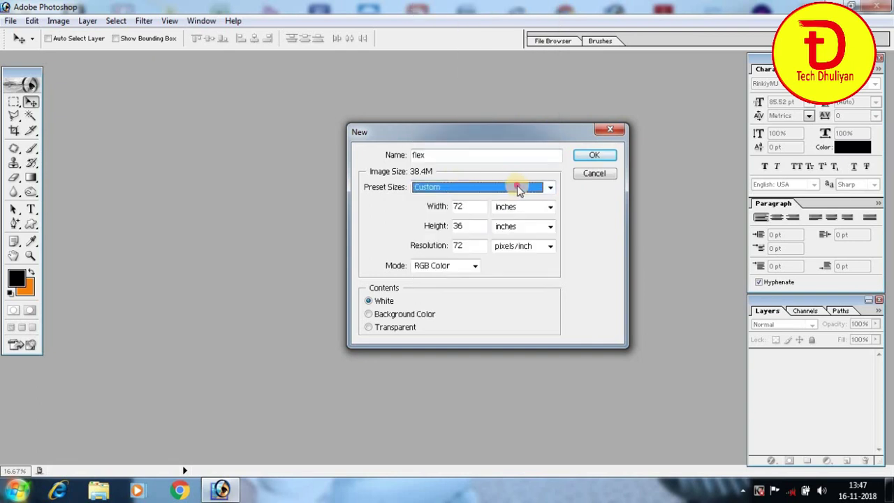
left_click(513, 186)
left_click(510, 225)
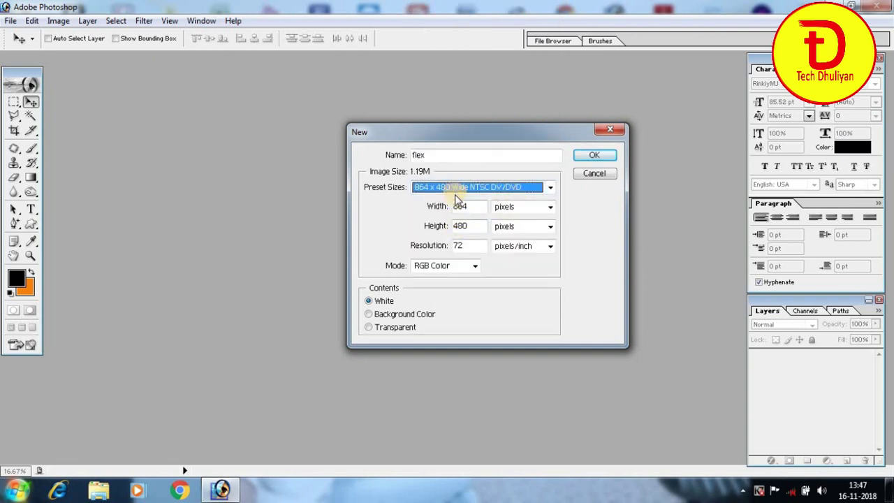
left_click(551, 187)
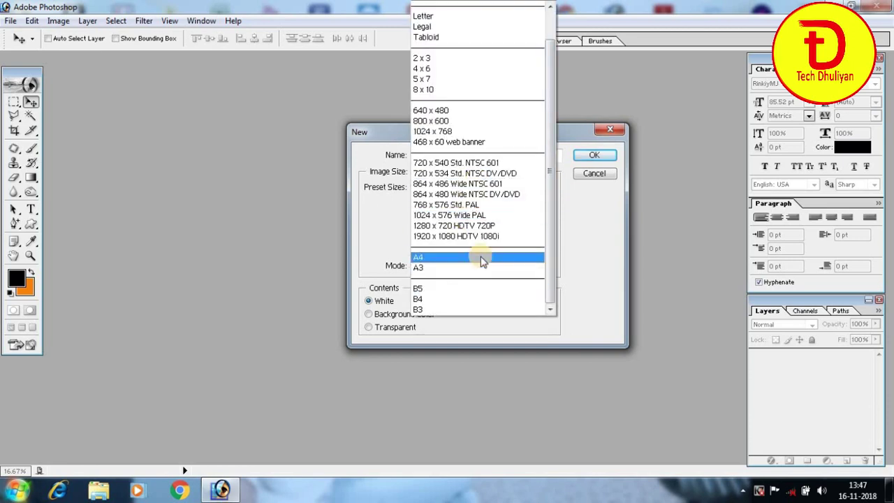
scroll(480, 260, "up", 1)
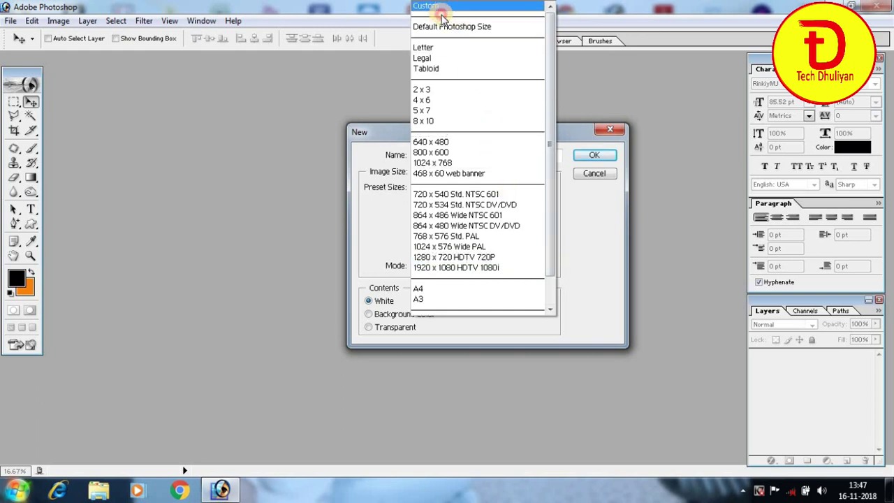
left_click(441, 8)
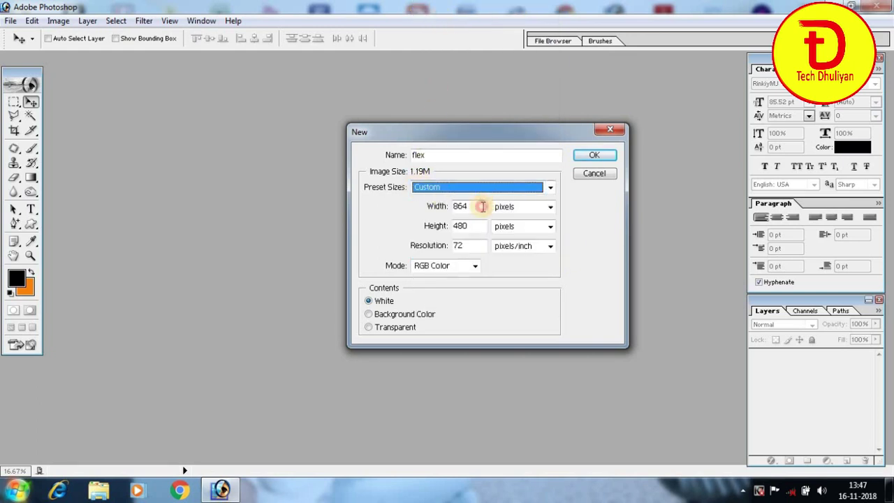
Step: Create the flex document at 72 × 36 inches, 72 pixels/inch, with a white background
double_click(457, 206)
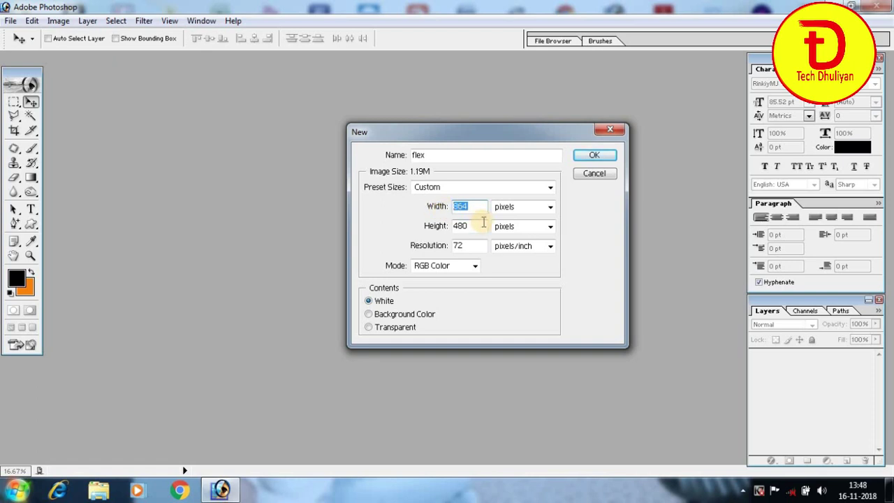
type("72")
left_click(530, 208)
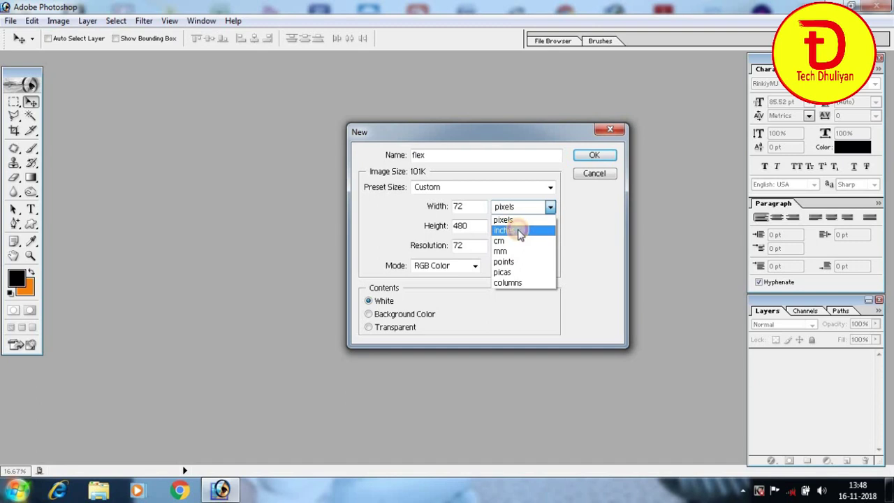
left_click(519, 232)
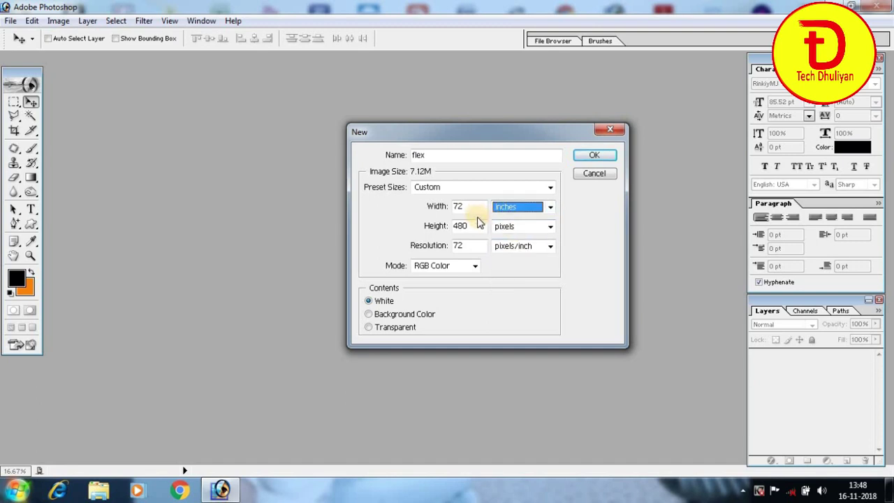
left_click(471, 230)
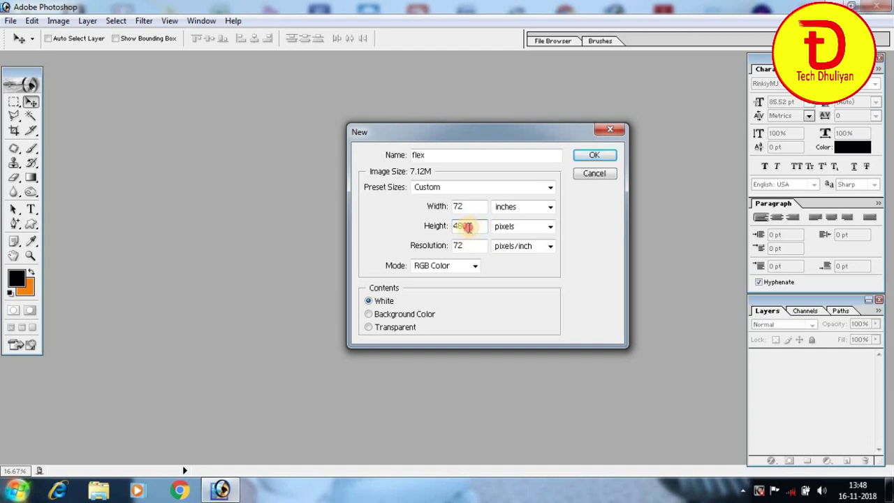
left_click_drag(472, 227, 446, 229)
type("36")
left_click(525, 228)
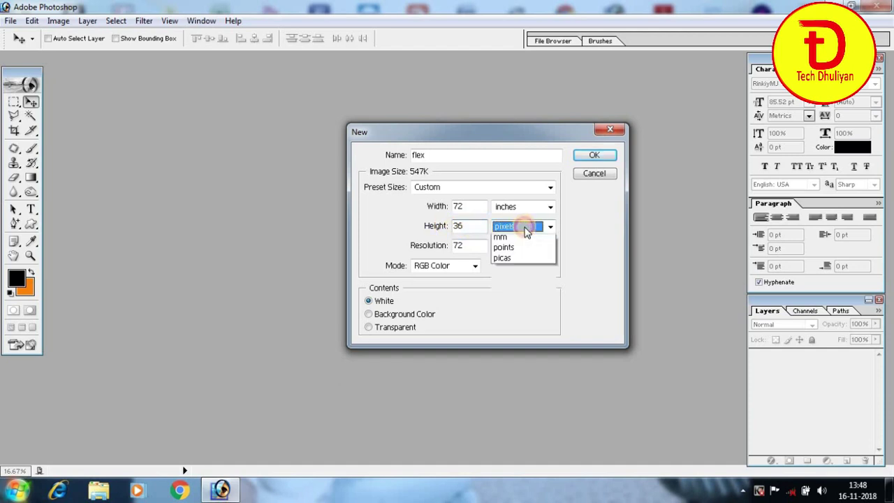
left_click(515, 250)
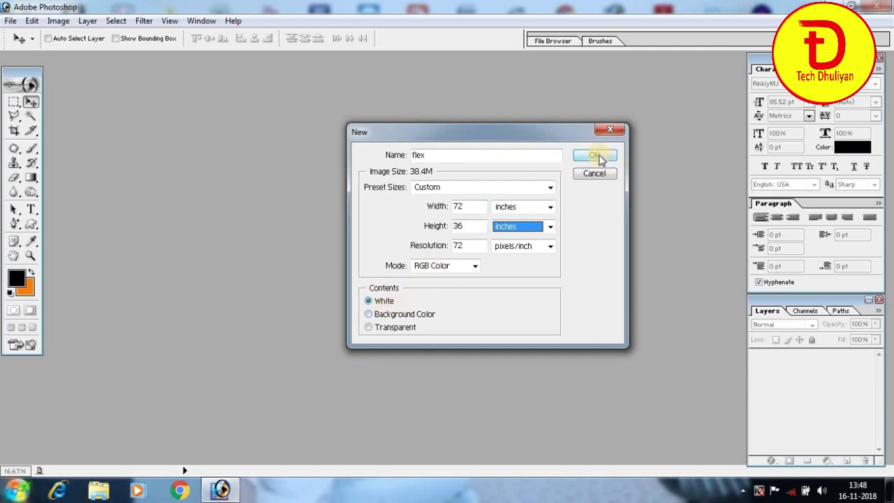
left_click(597, 156)
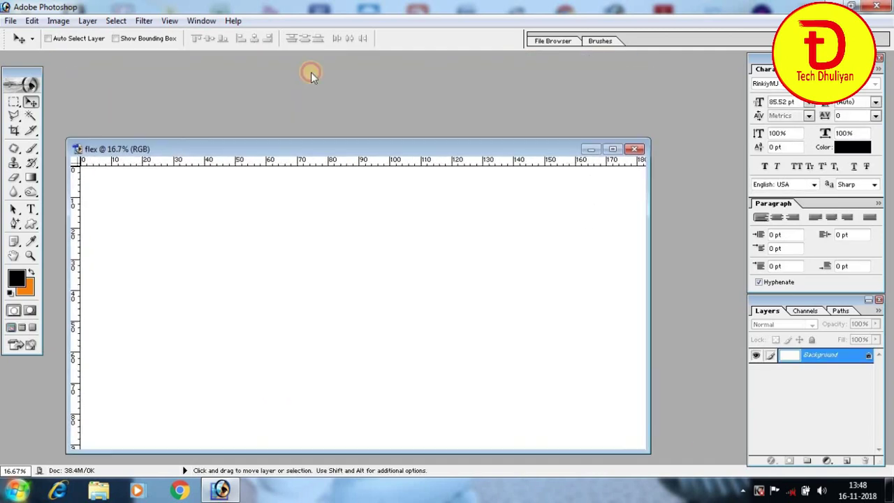
Step: Reposition and enlarge the flex window so grey margin surrounds the blank canvas
left_click_drag(270, 63, 279, 68)
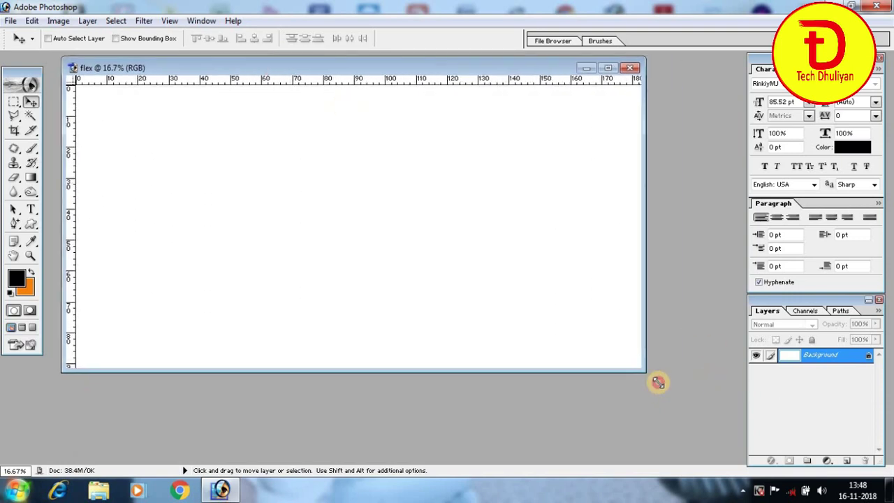
left_click_drag(647, 373, 697, 394)
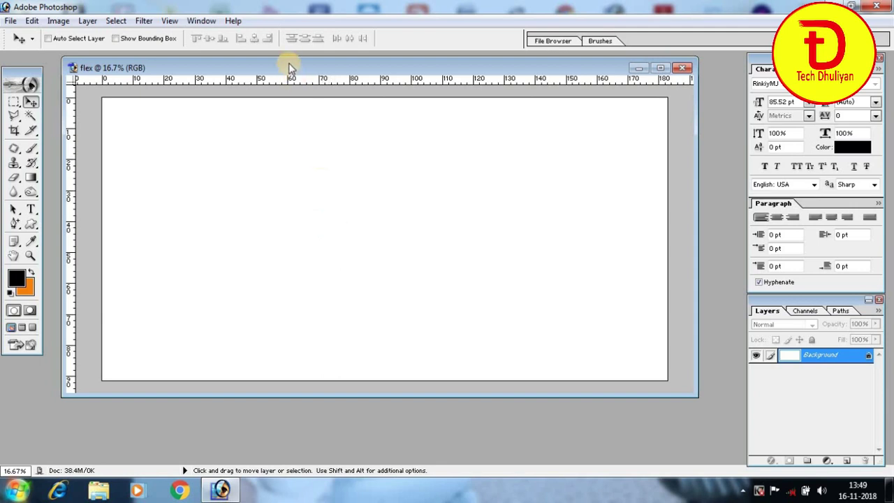
left_click_drag(288, 63, 273, 65)
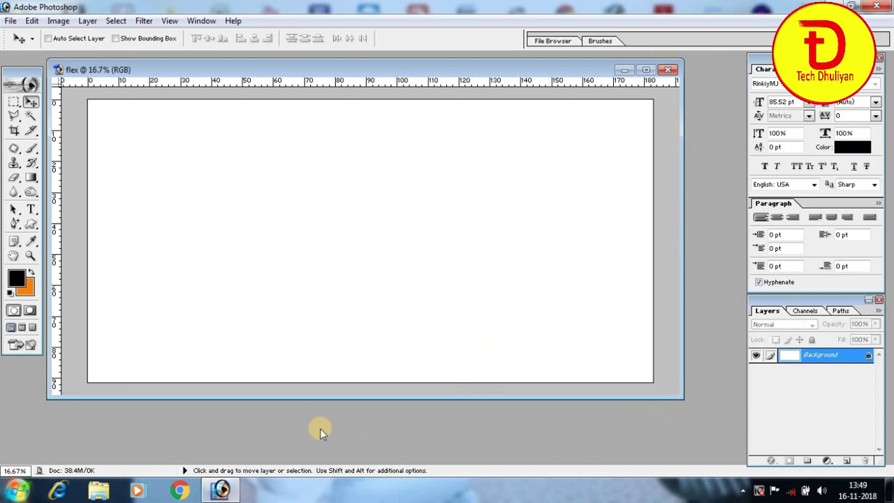
Step: Bring up the Open dialog and browse Local Disk (E:) into the PHOTOS folder
double_click(409, 422)
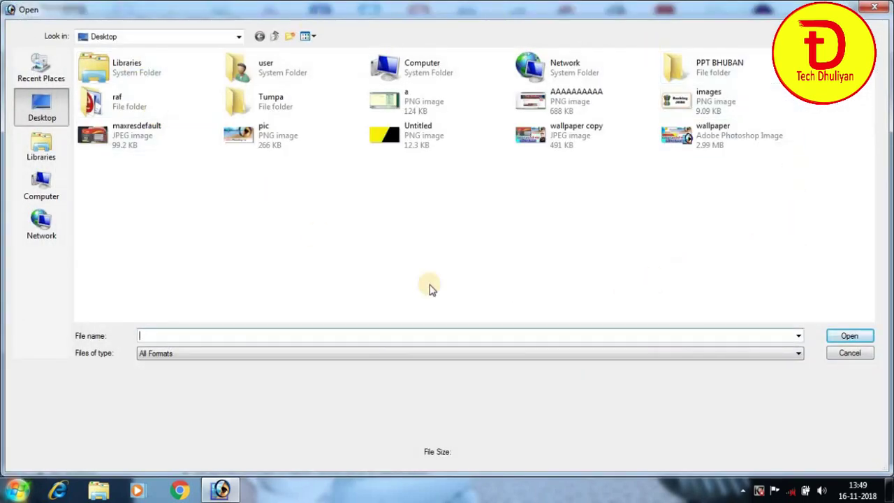
left_click(40, 188)
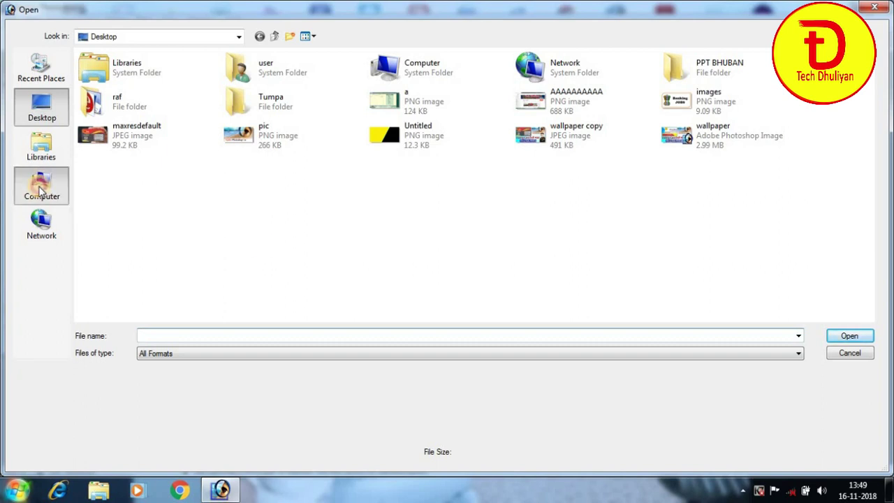
double_click(435, 82)
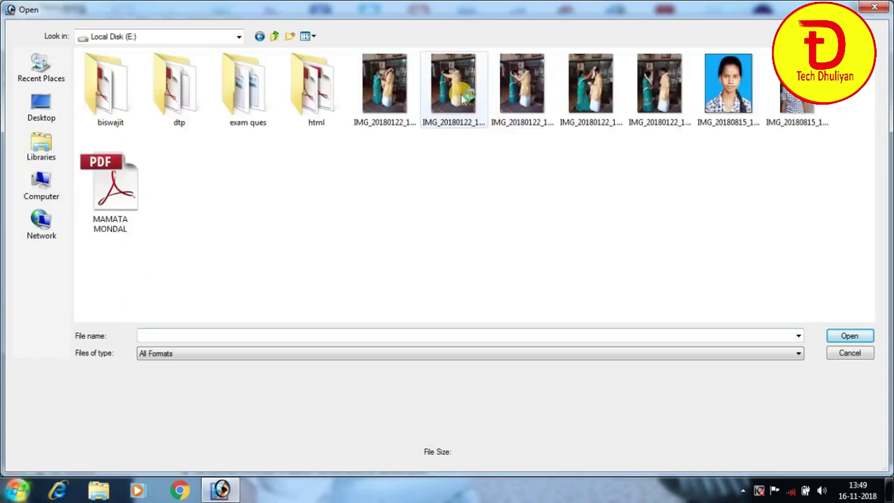
left_click(401, 102)
double_click(401, 102)
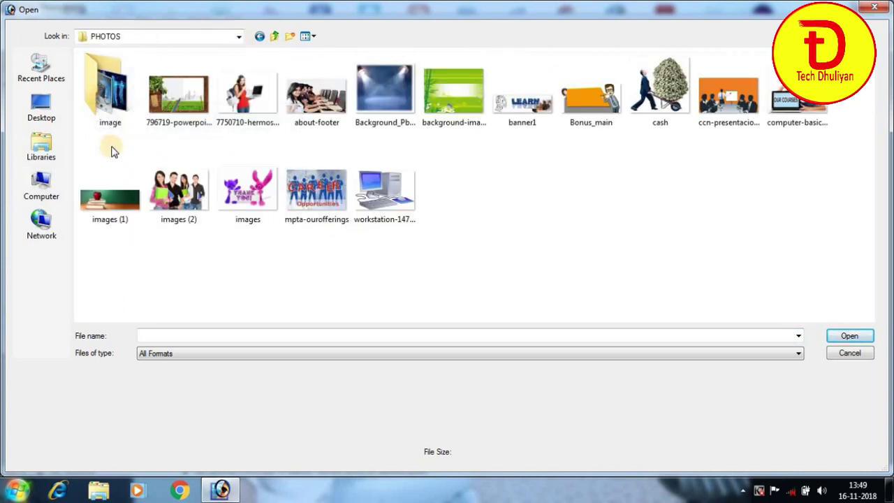
Step: Open dPZyxR from the banner background folder on Personal Data (D:)
left_click(41, 187)
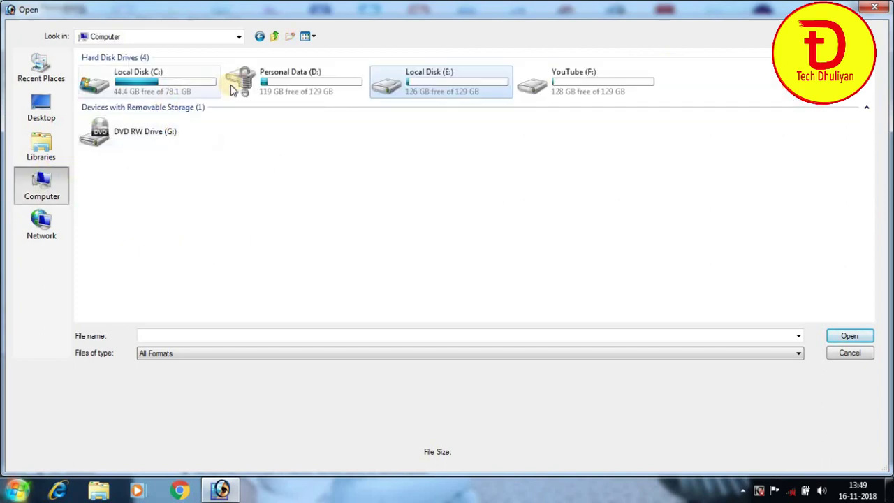
double_click(239, 78)
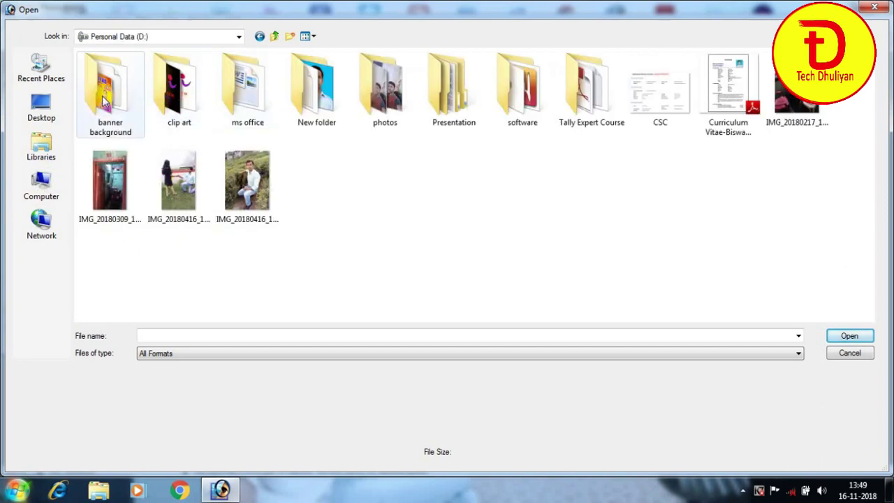
left_click(104, 100)
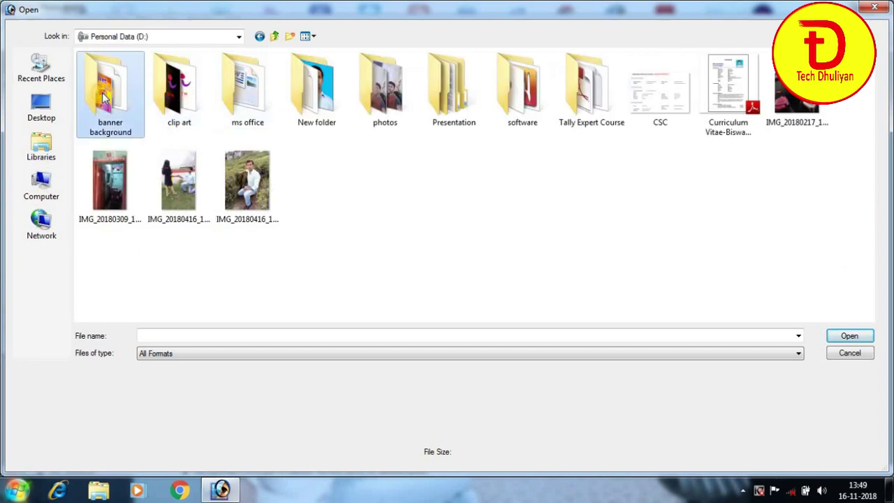
double_click(103, 100)
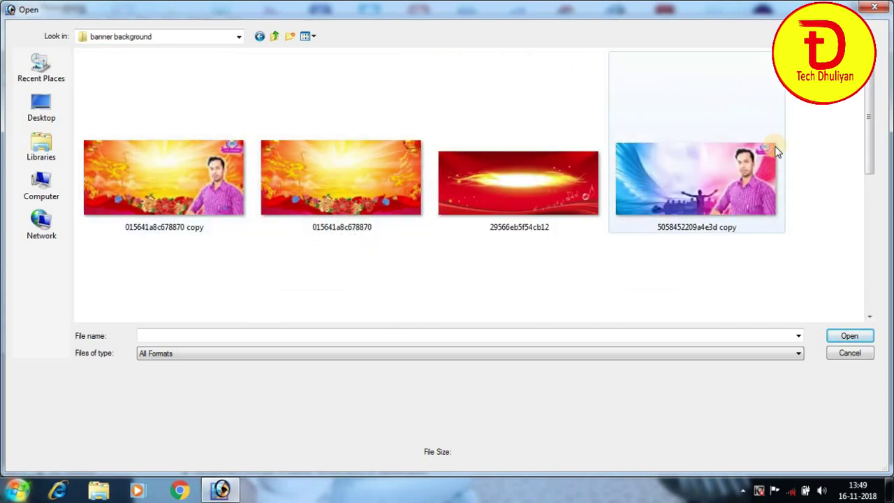
scroll(777, 151, "down", 5)
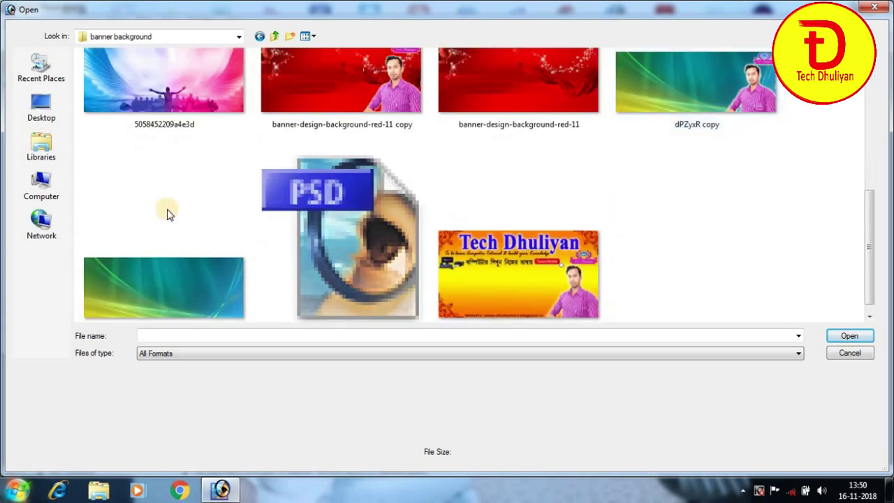
left_click(125, 281)
left_click(851, 336)
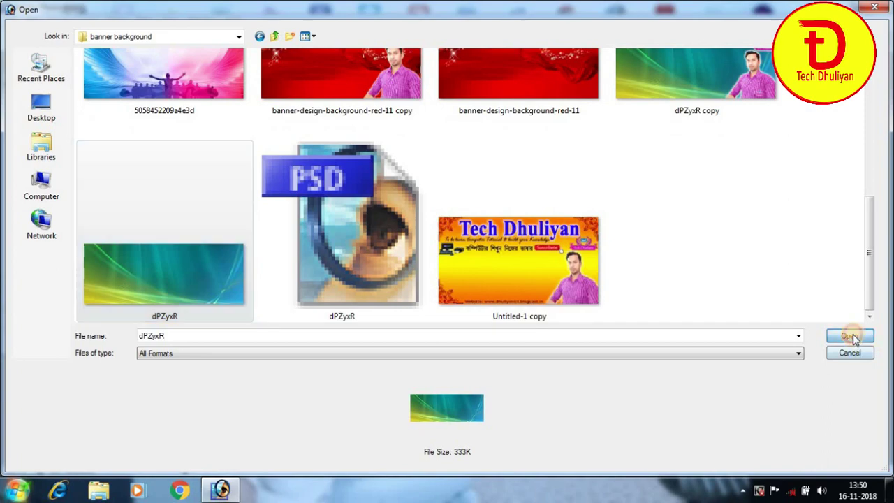
Step: Resize and move the dPZyxR.png window until the blank flex canvas is uncovered
left_click_drag(309, 62, 293, 189)
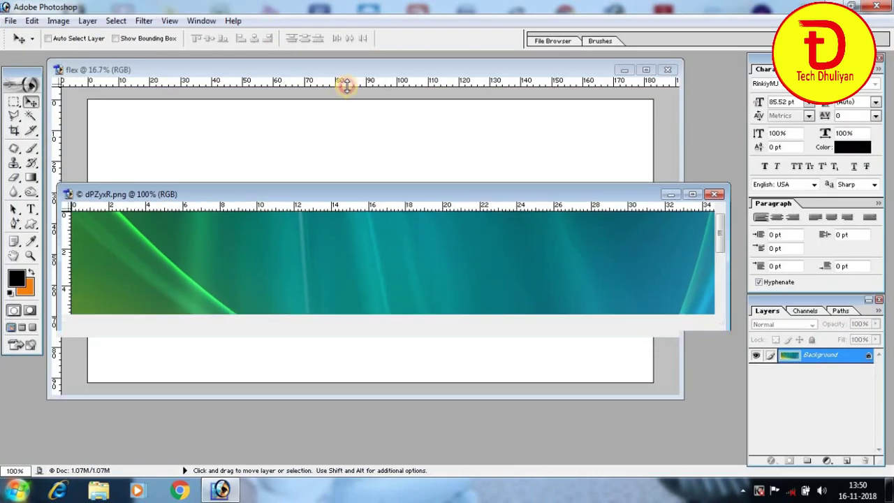
left_click_drag(345, 85, 358, 67)
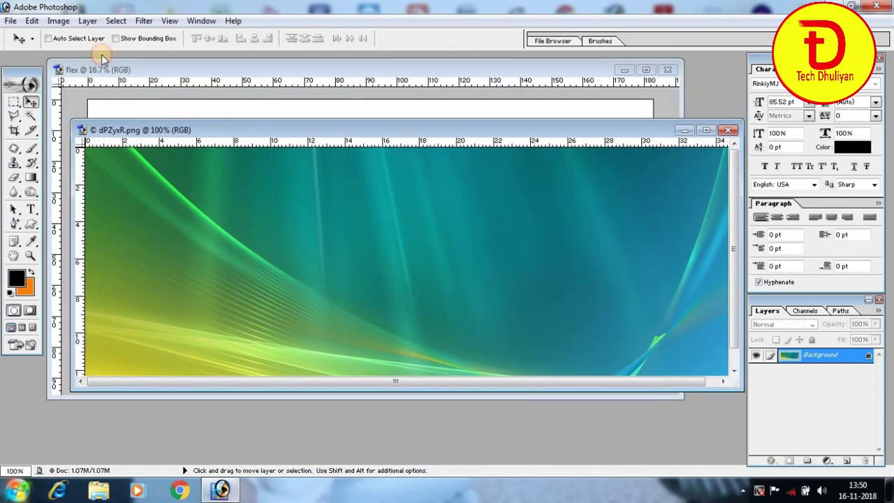
left_click_drag(124, 75, 104, 54)
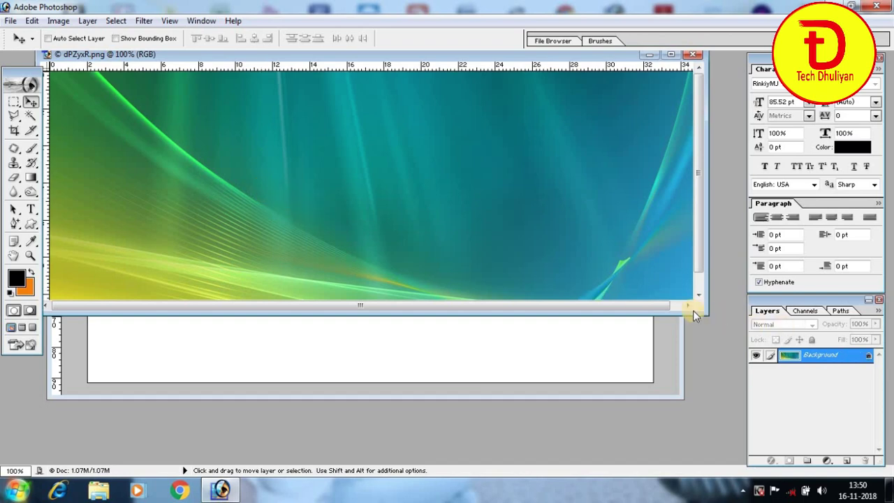
left_click_drag(703, 312, 700, 387)
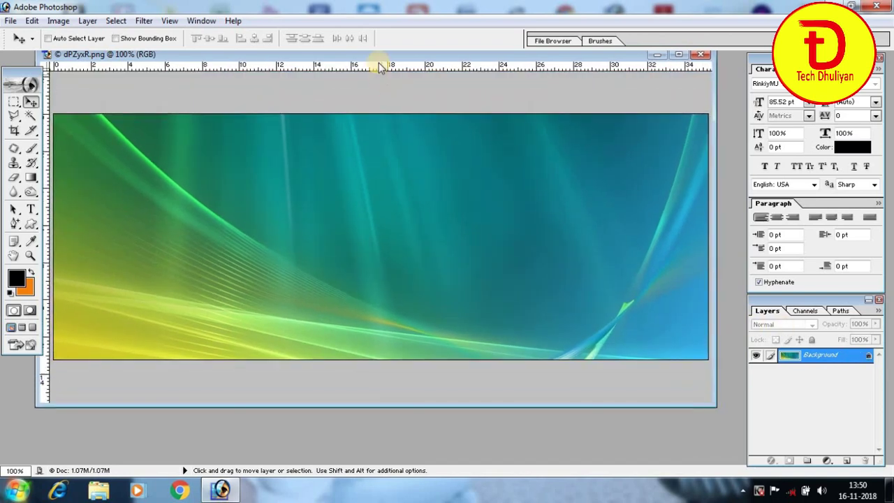
left_click_drag(376, 55, 397, 140)
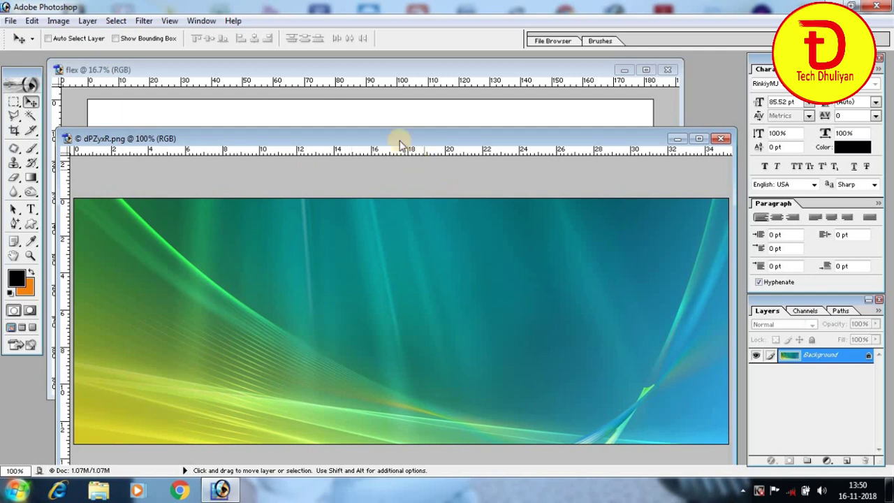
left_click_drag(399, 139, 403, 217)
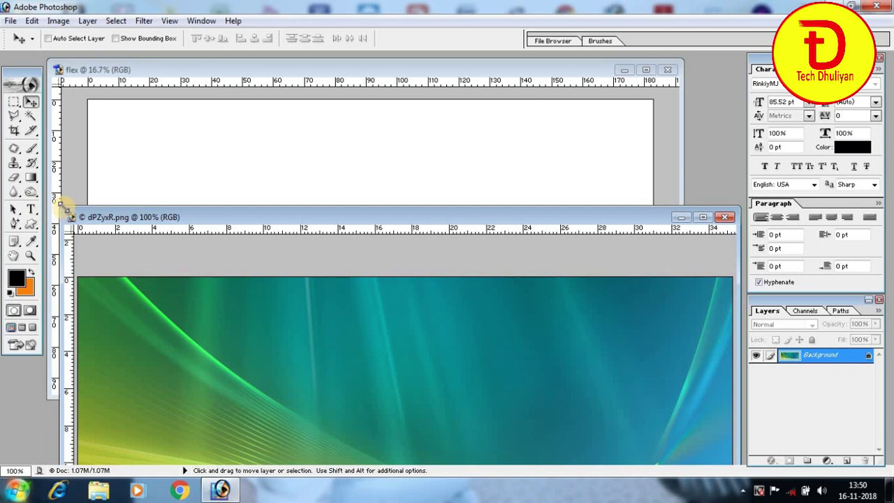
left_click_drag(62, 207, 128, 271)
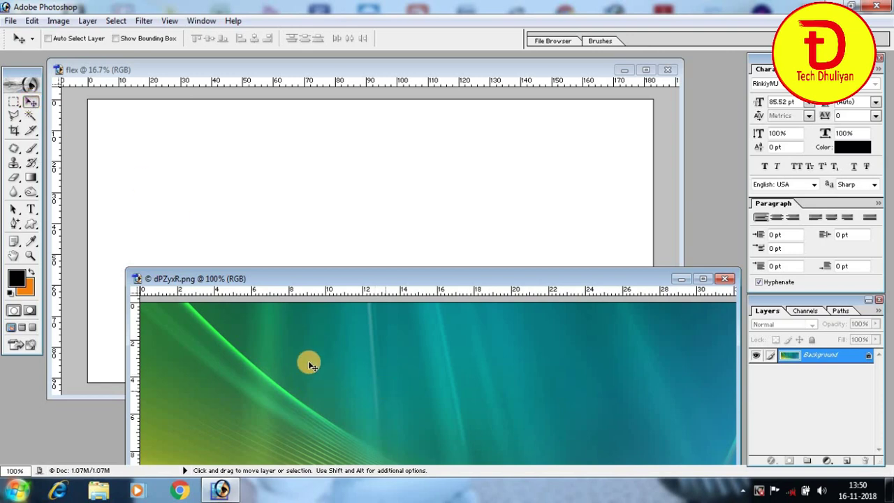
Step: Drag the wave picture into flex as Layer 1 and align it to the top-left corner
left_click_drag(299, 343, 236, 167)
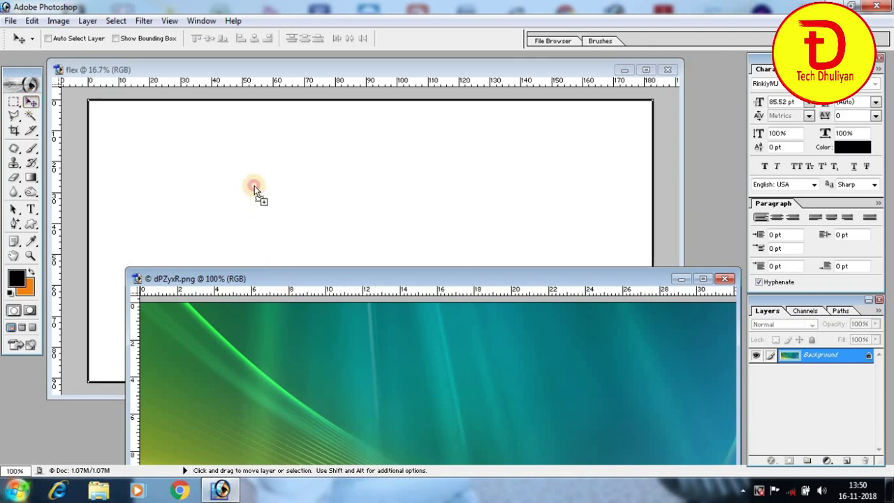
left_click_drag(289, 138, 236, 186)
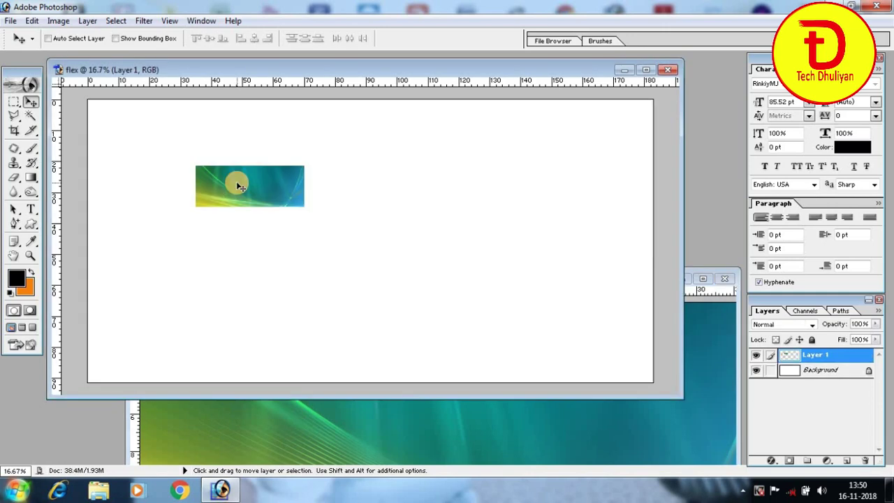
left_click_drag(235, 233, 317, 300)
mouse_move(287, 151)
left_mouse_down()
mouse_move(230, 222)
mouse_move(259, 168)
left_mouse_up()
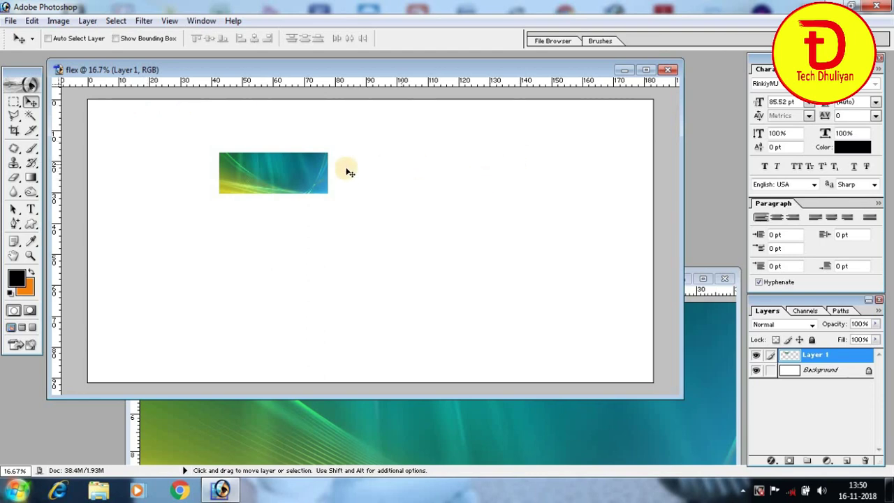
mouse_move(263, 172)
left_mouse_down()
mouse_move(194, 149)
mouse_move(157, 123)
mouse_move(160, 131)
left_mouse_up()
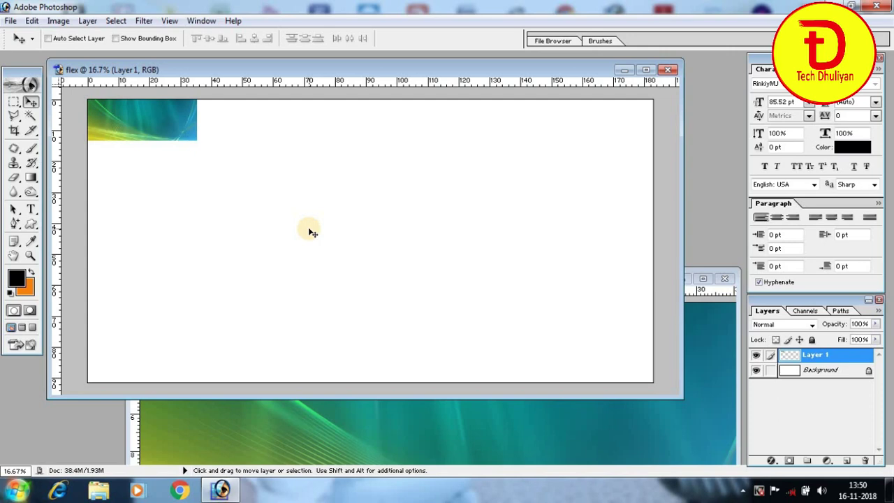
Step: Free-transform Layer 1 so the wave picture stretches across the whole flex canvas
key("ctrl+t")
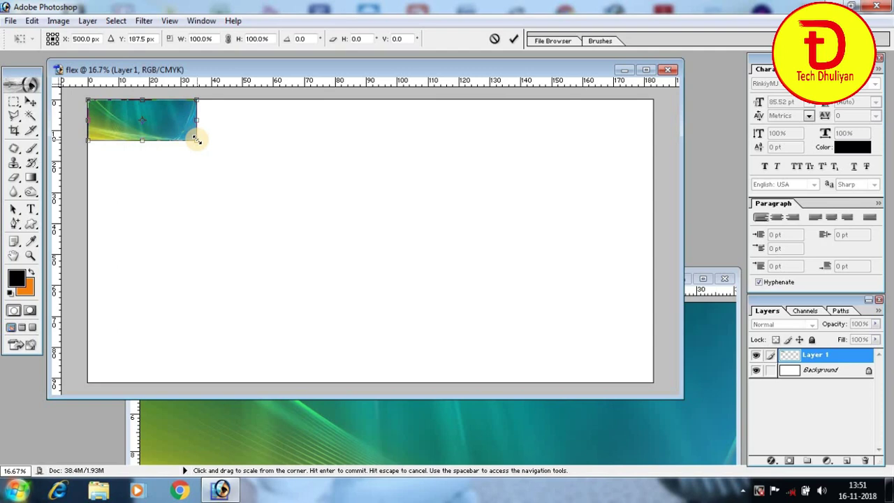
mouse_move(197, 139)
left_mouse_down()
mouse_move(265, 195)
mouse_move(320, 224)
mouse_move(565, 310)
mouse_move(653, 381)
left_mouse_up()
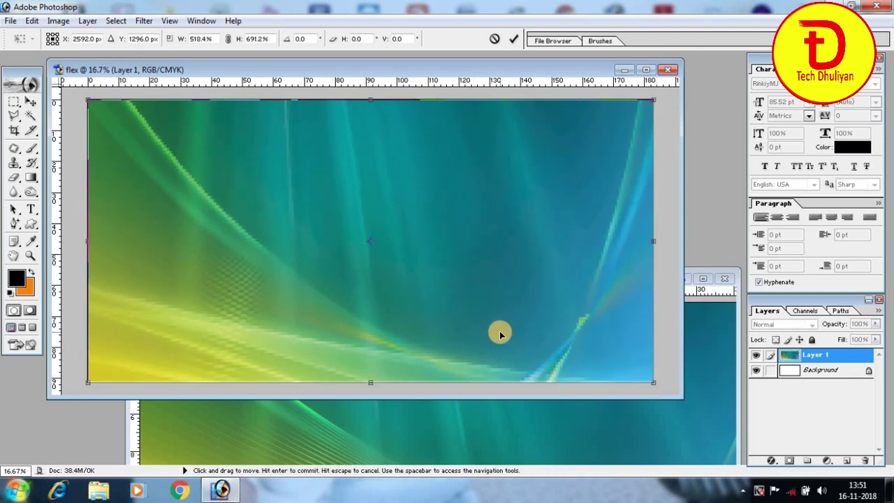
key("Return")
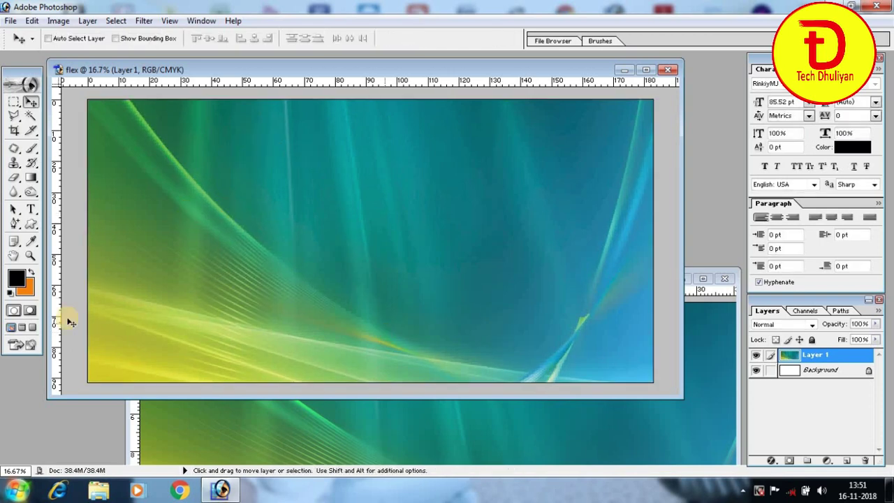
Step: Close the dPZyxR.png source window, reposition flex, and reselect Layer 1
left_click(475, 428)
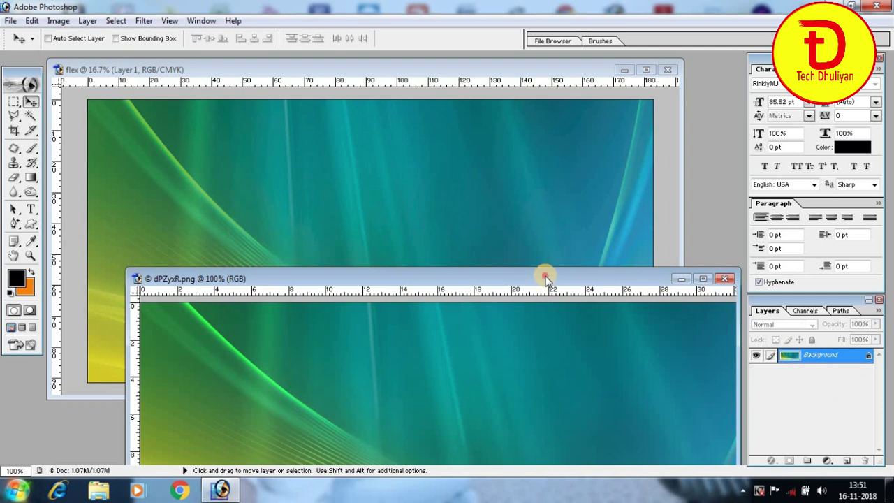
mouse_move(496, 235)
left_mouse_down()
mouse_move(480, 196)
mouse_move(478, 144)
left_mouse_up()
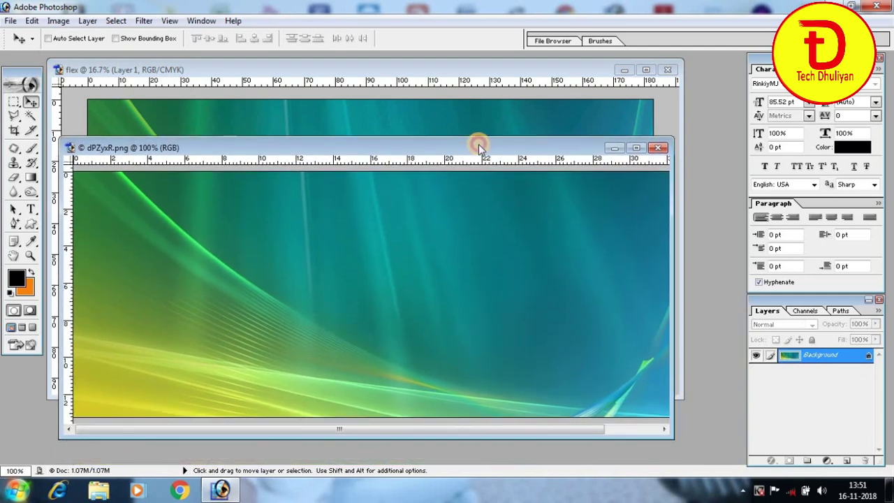
left_click(662, 148)
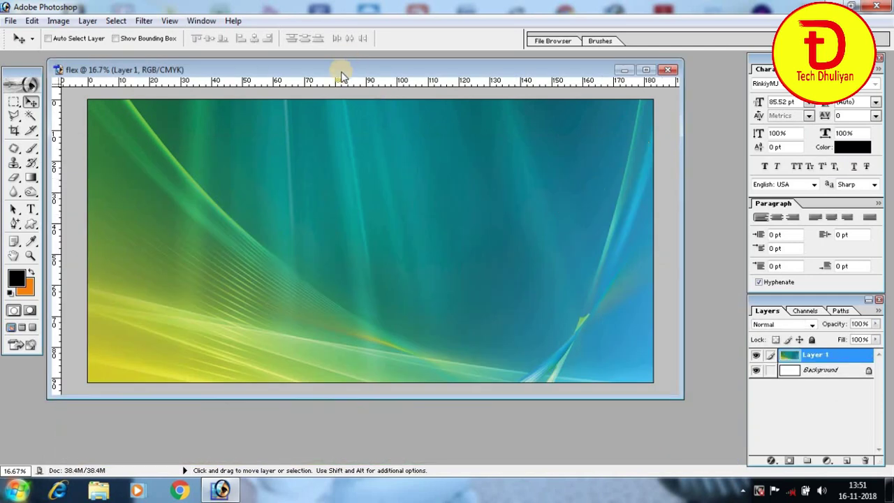
mouse_move(339, 69)
left_mouse_down()
mouse_move(400, 77)
mouse_move(351, 79)
left_mouse_up()
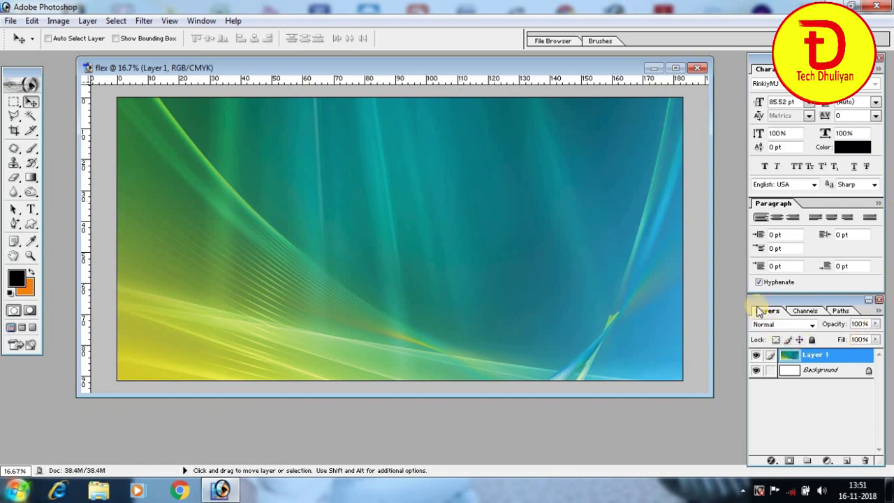
left_click(808, 375)
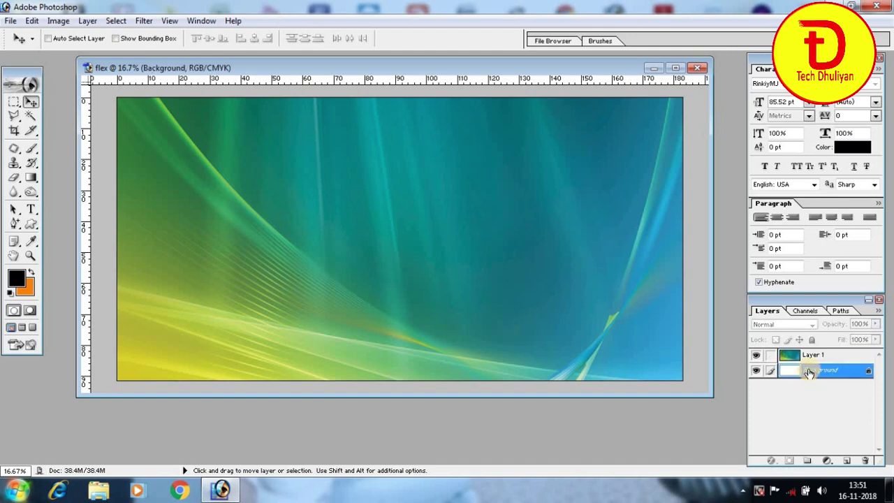
left_click(815, 354)
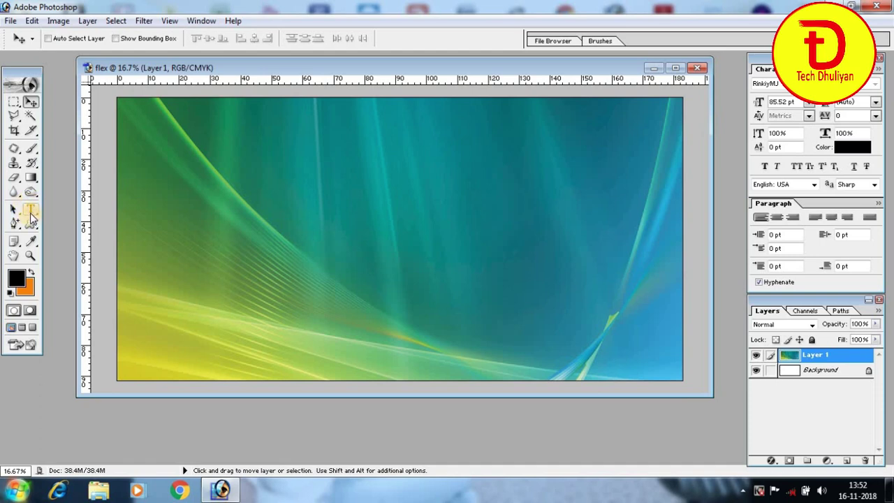
Step: With the Type tool set to Fixedsys, type 'Tech Dhuliyan' on the banner's left side
left_click(31, 211)
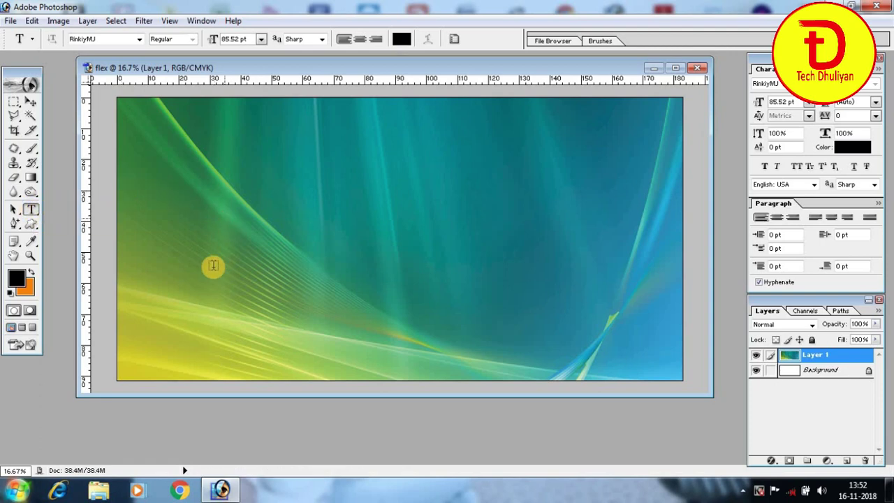
left_click(139, 39)
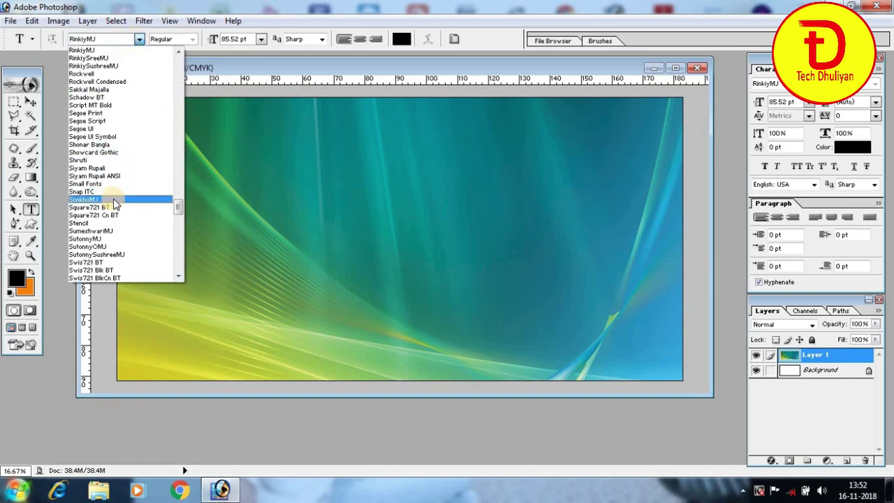
left_click_drag(179, 207, 178, 93)
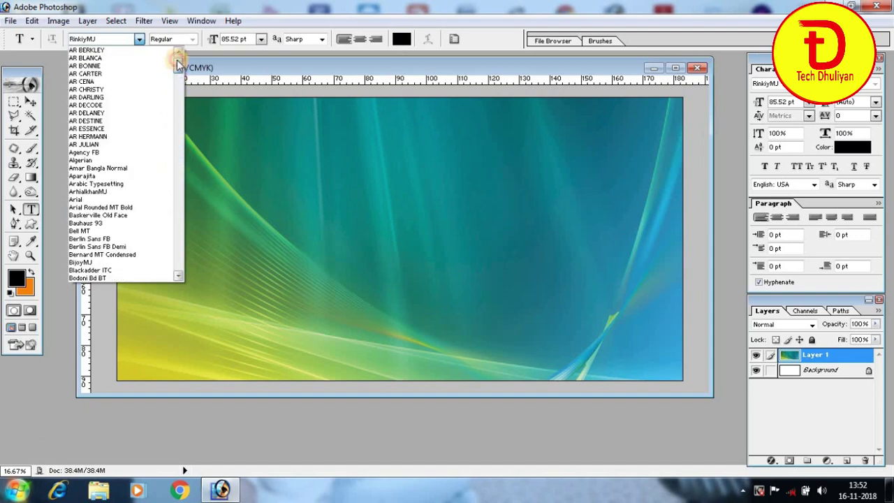
scroll(170, 186, "down", 5)
scroll(169, 119, "down", 5)
scroll(169, 89, "down", 3)
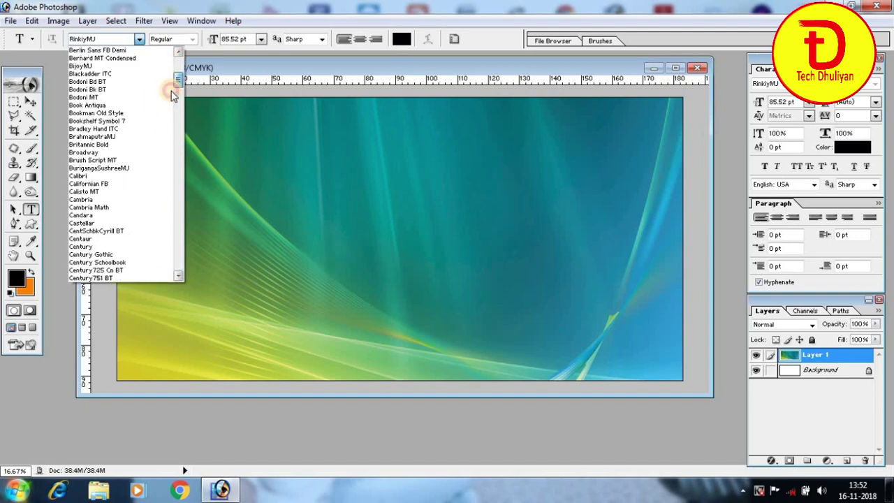
scroll(171, 140, "down", 3)
scroll(169, 94, "up", 5)
scroll(170, 74, "up", 5)
scroll(170, 63, "up", 3)
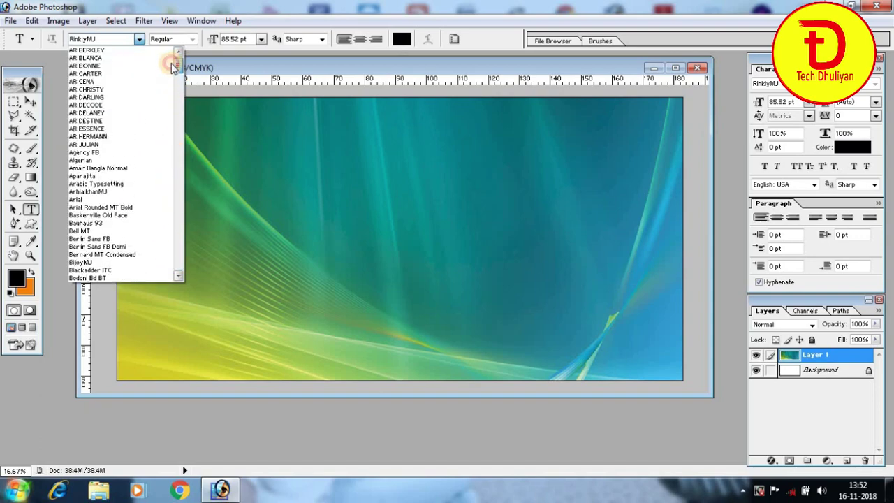
scroll(178, 180, "down", 10)
scroll(175, 179, "down", 10)
scroll(175, 115, "up", 10)
scroll(171, 105, "up", 5)
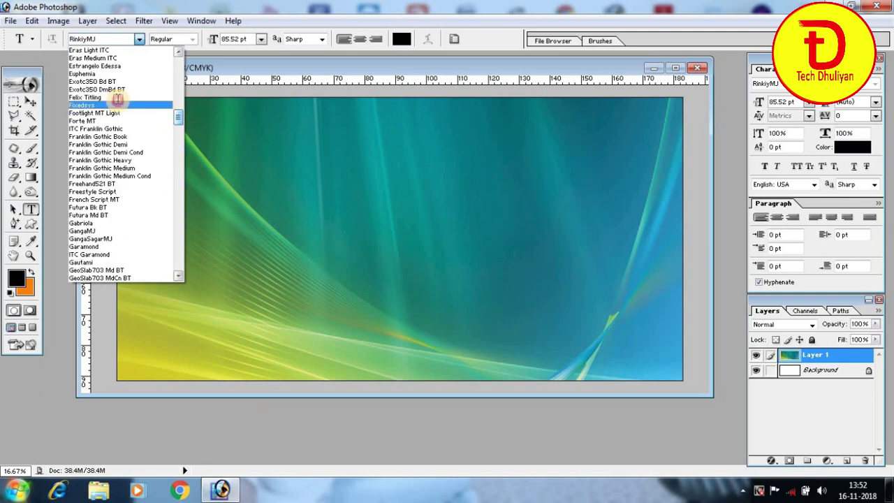
left_click(164, 100)
left_click(191, 225)
type("Tech Dhuliyan")
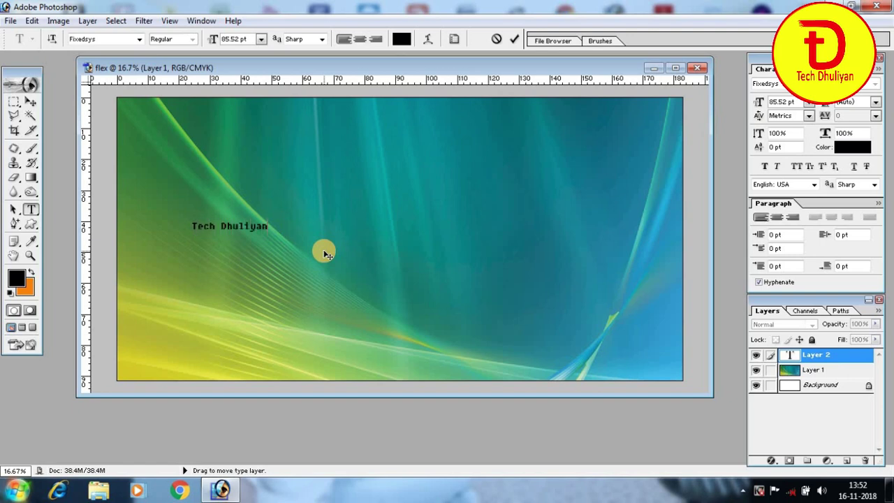
Step: Move the Tech Dhuliyan title up and set its font size to 200 pt
mouse_move(335, 281)
left_mouse_down()
mouse_move(575, 217)
mouse_move(492, 251)
mouse_move(310, 189)
mouse_move(358, 187)
left_mouse_up()
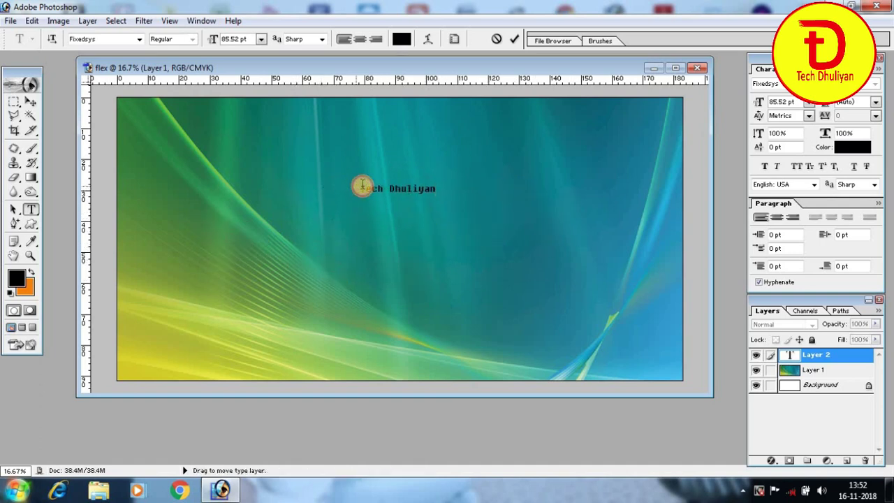
key("ctrl+a")
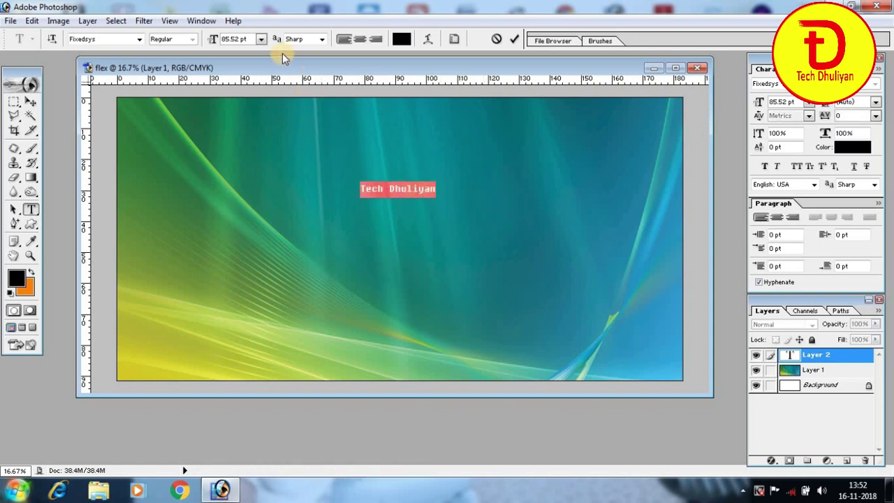
left_click(260, 39)
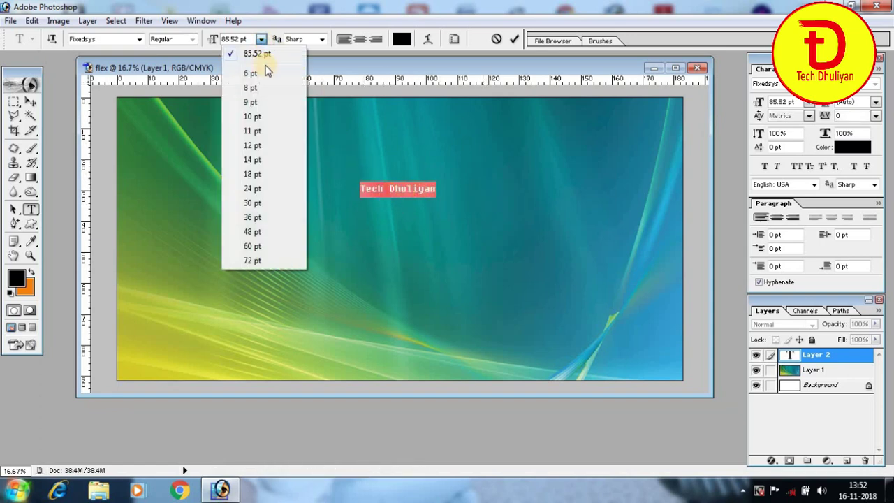
left_click(270, 261)
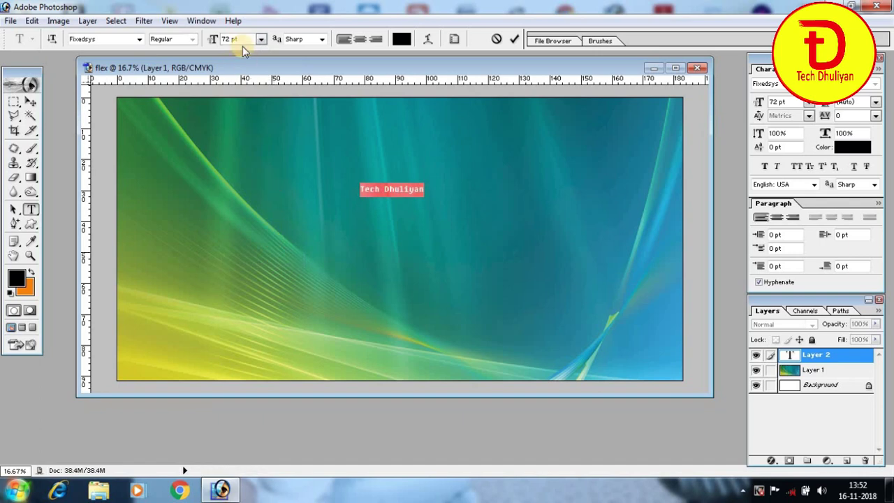
left_click_drag(240, 42, 214, 42)
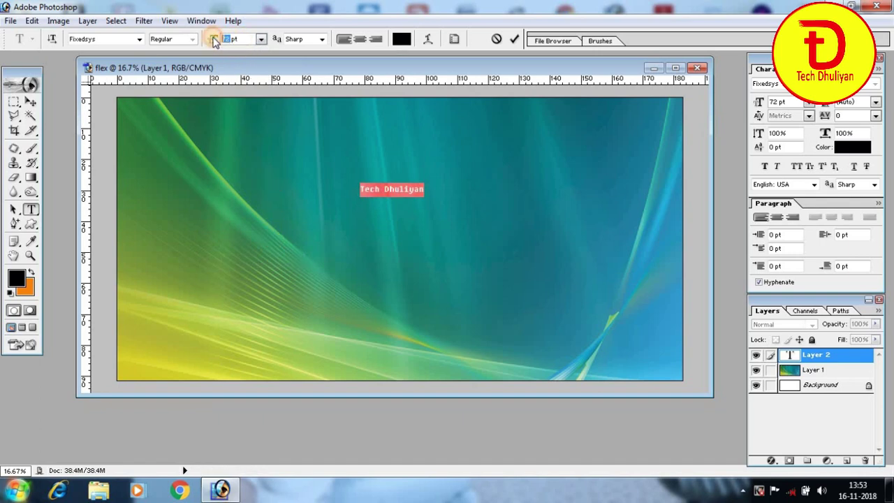
type("200")
key("Return")
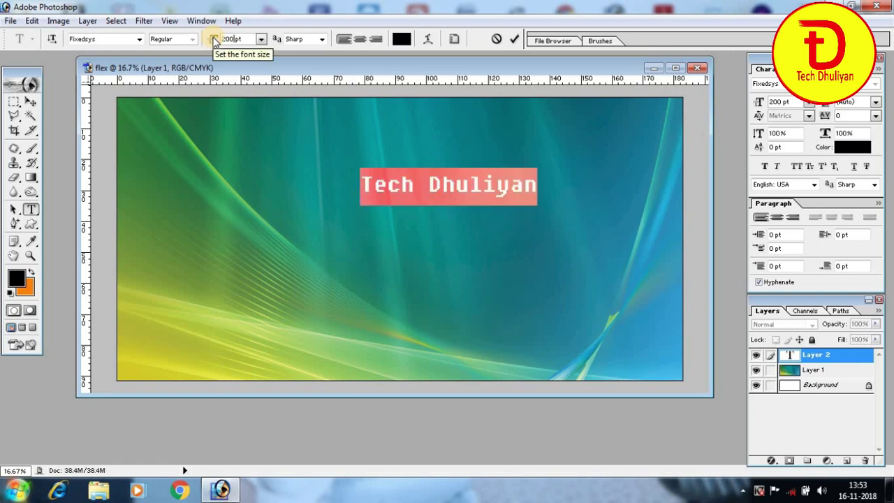
Step: Shift the enlarged title slightly left on the banner and reselect its text
left_click(492, 190)
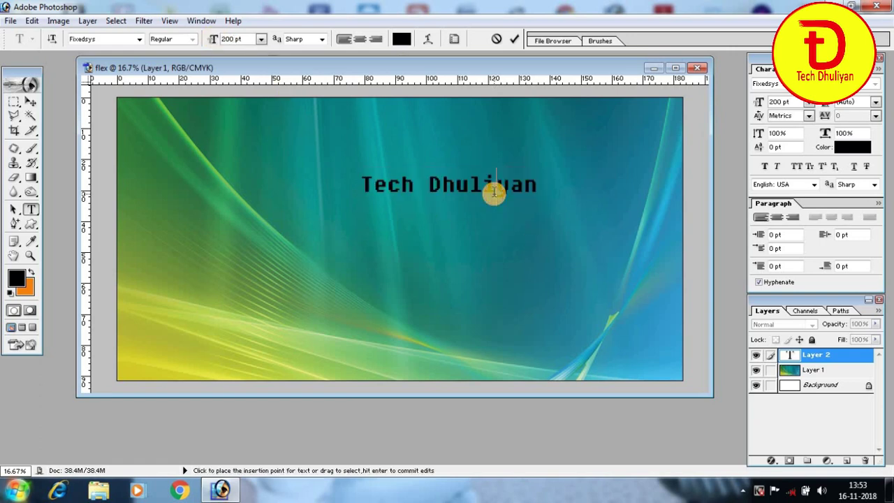
triple_click(391, 178)
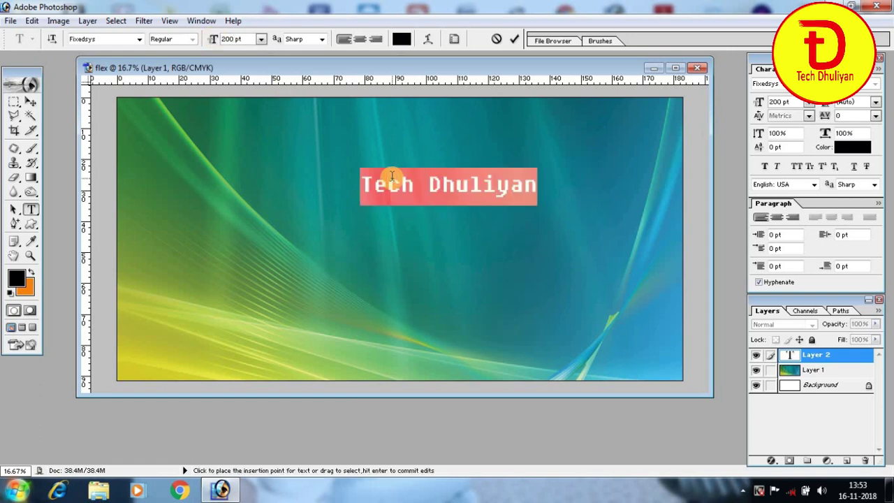
left_click(467, 193)
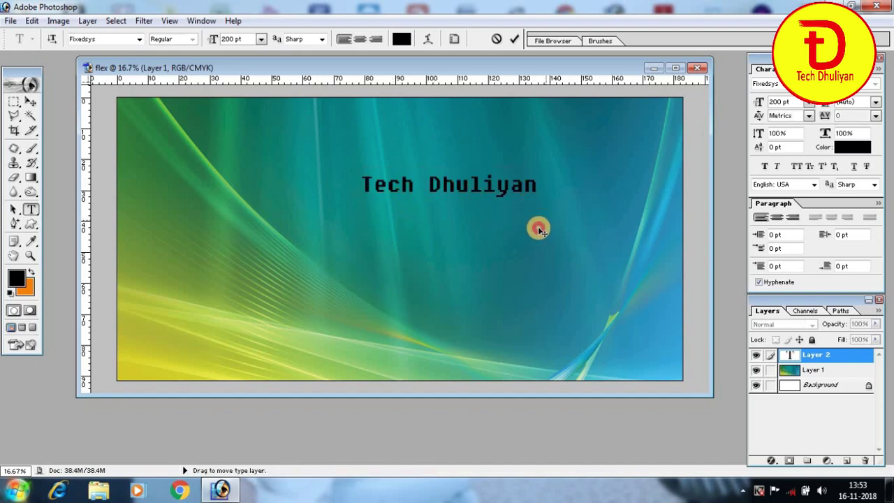
left_click_drag(538, 231, 503, 226)
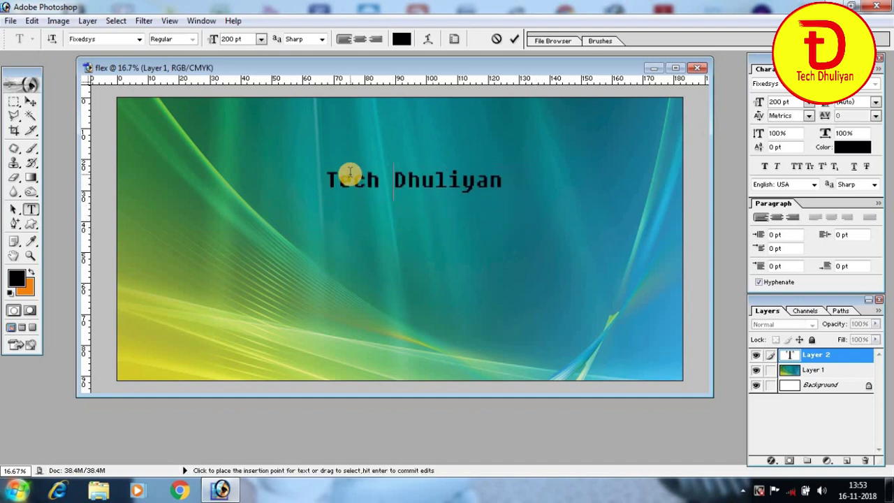
left_click_drag(327, 176, 537, 169)
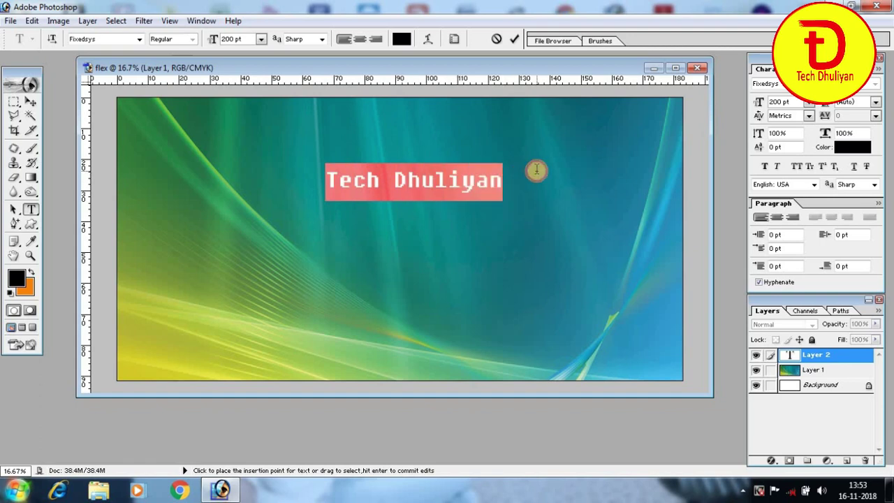
Step: Step through the font list until the title is set in Gunplay
left_click(110, 39)
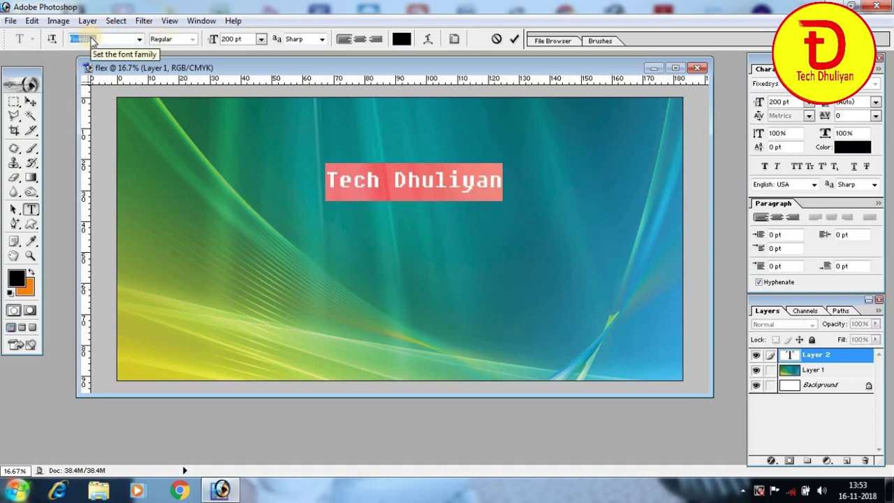
key("Down")
key("Down")
key("Down")
key("Down")
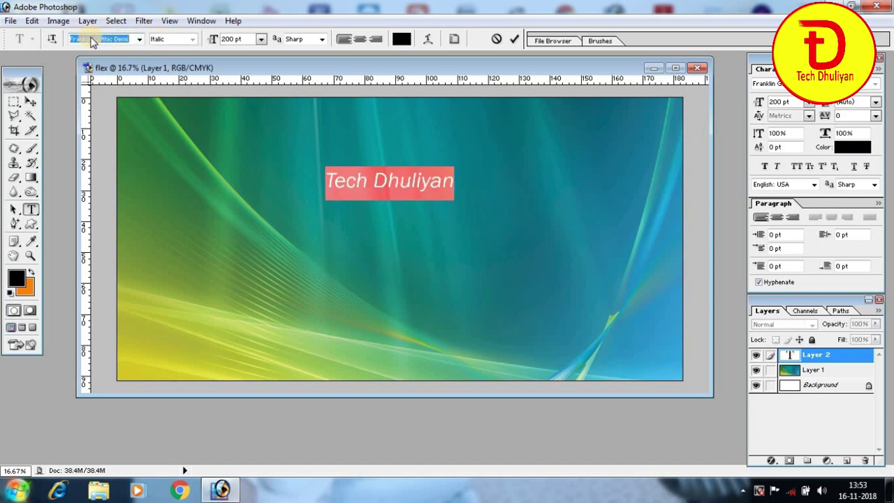
key("Down")
key("Down")
key("Down")
key("Down")
key("Down")
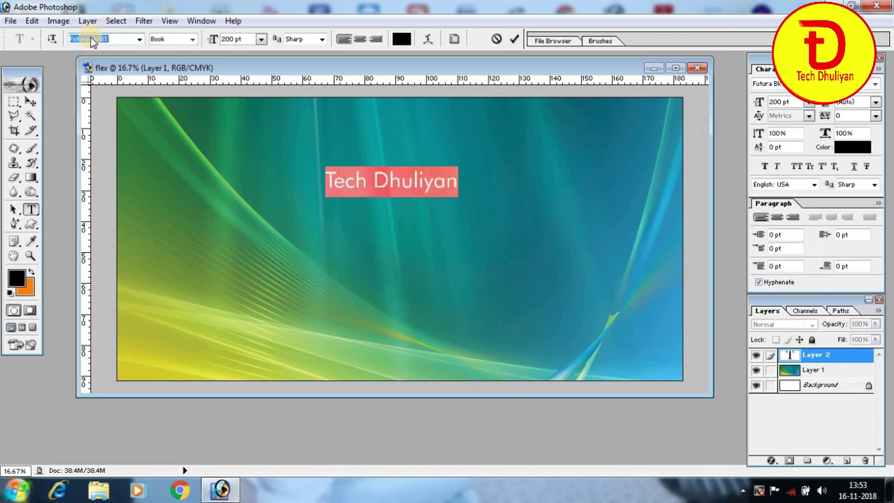
key("Down")
key("Down")
key("Down")
key("Down")
key("Down")
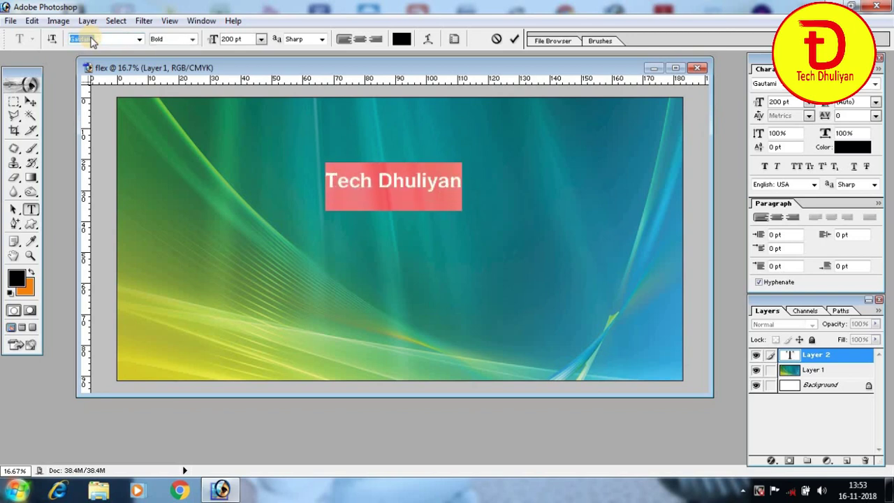
key("Down")
key("Down")
key("Down")
key("Down")
key("Down")
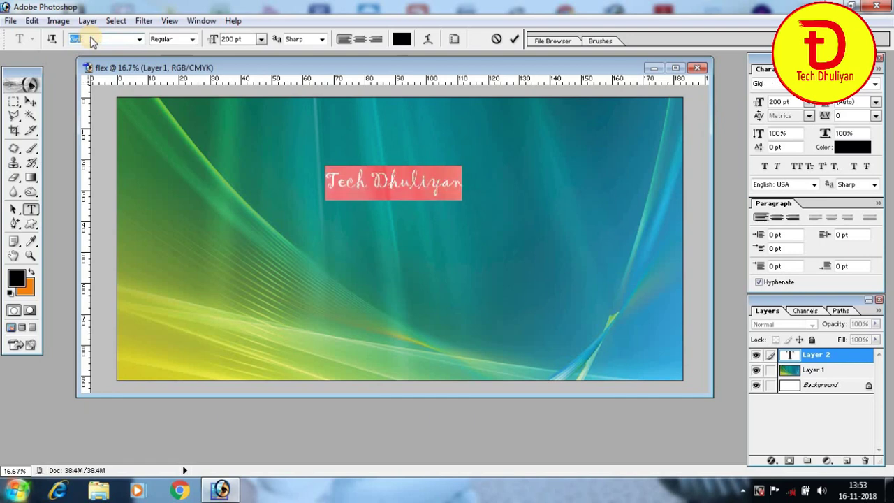
key("Down")
key("Down")
key("Down")
key("Down")
key("Down")
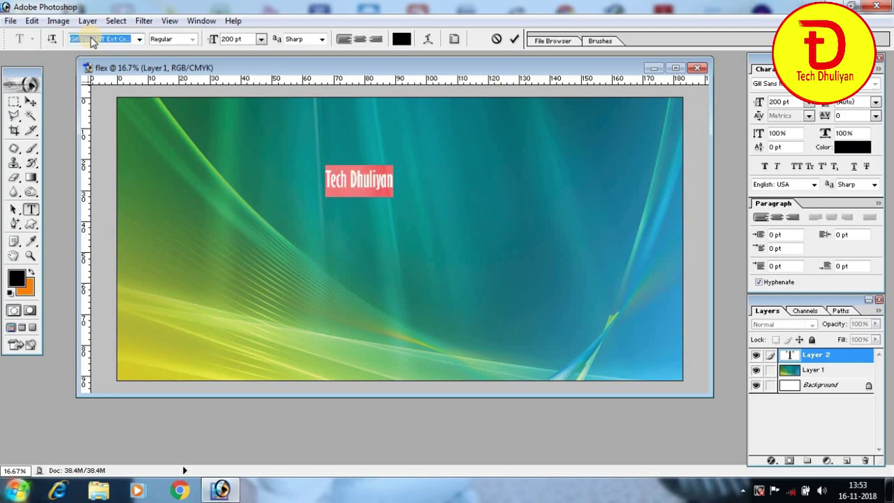
key("Down")
key("Down")
key("Down")
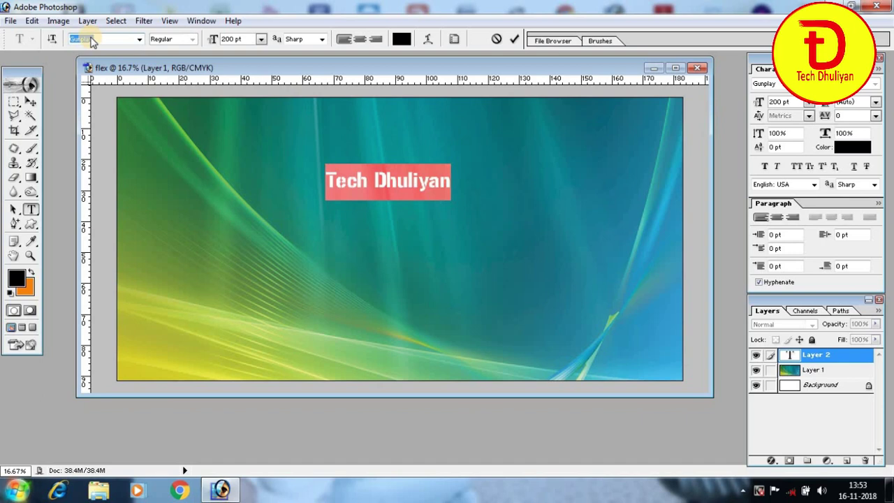
Step: Move the Gunplay title up and to the left, then reselect its text
left_click(384, 183)
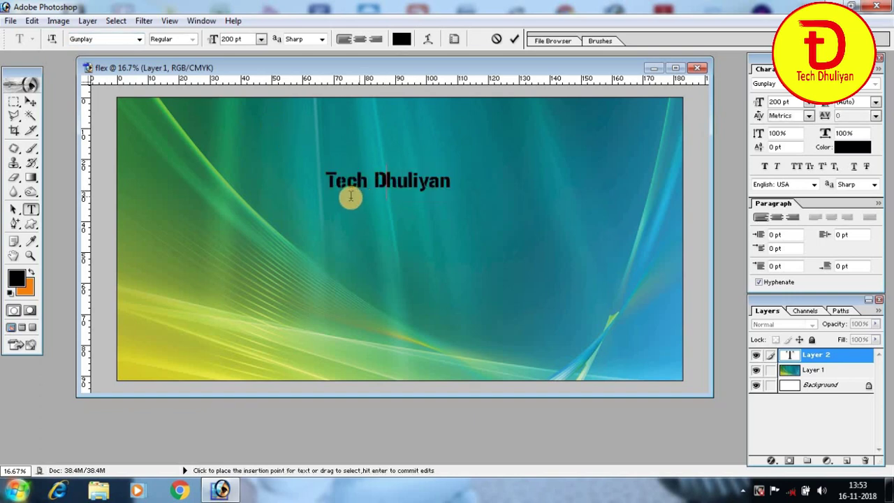
mouse_move(413, 214)
left_mouse_down()
mouse_move(329, 249)
mouse_move(398, 205)
mouse_move(396, 212)
left_mouse_up()
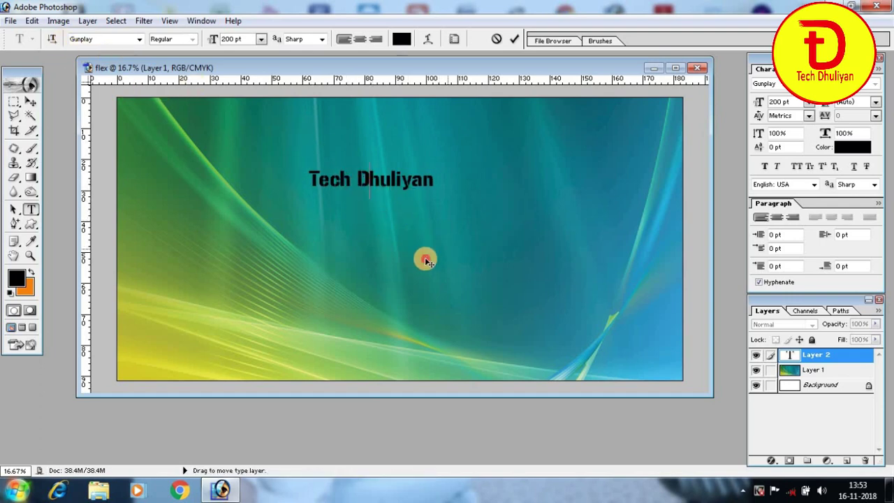
mouse_move(423, 259)
left_mouse_down()
mouse_move(362, 239)
mouse_move(371, 253)
left_mouse_up()
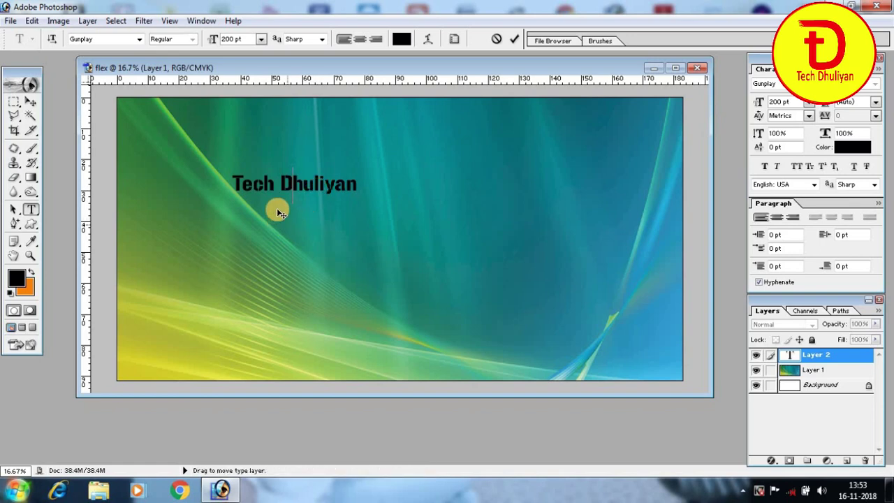
left_click_drag(237, 180, 370, 183)
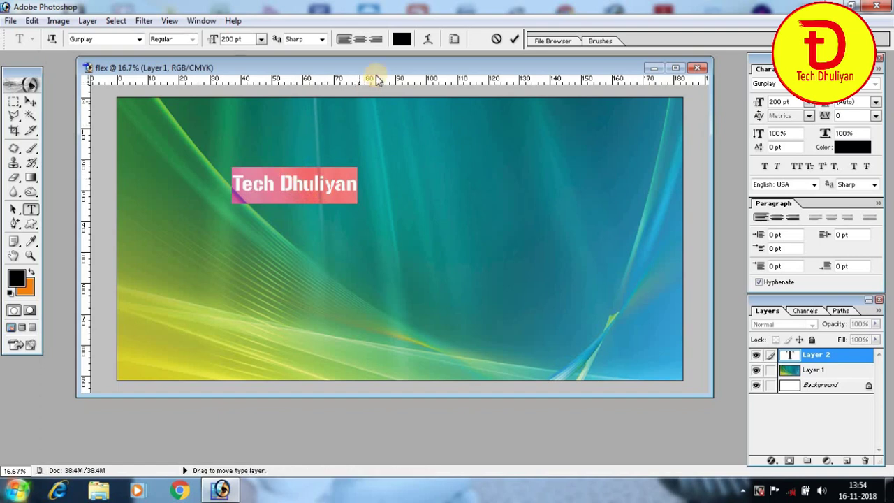
Step: Color the title bright red, commit the text, and move it up and right
left_click(402, 40)
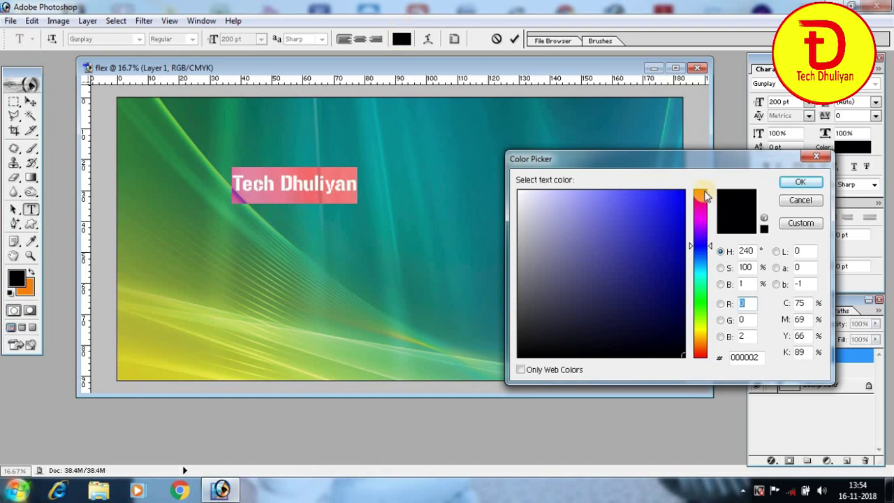
left_click(702, 196)
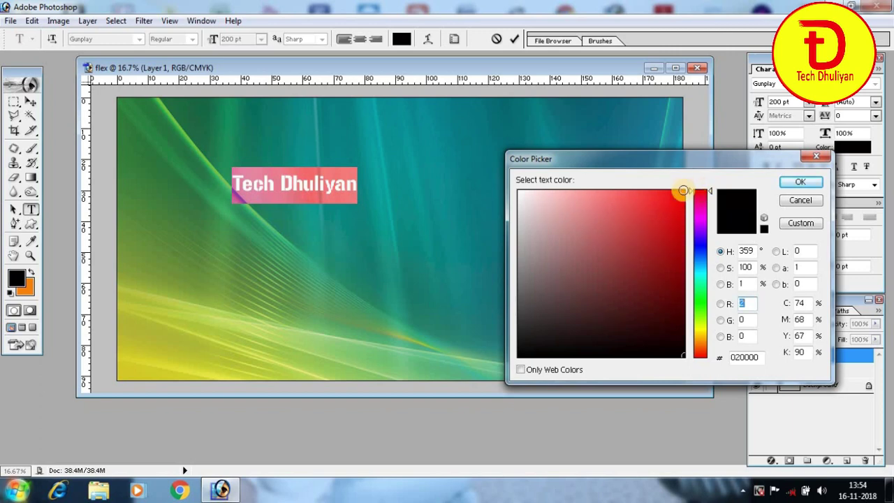
left_click(684, 190)
left_click(796, 183)
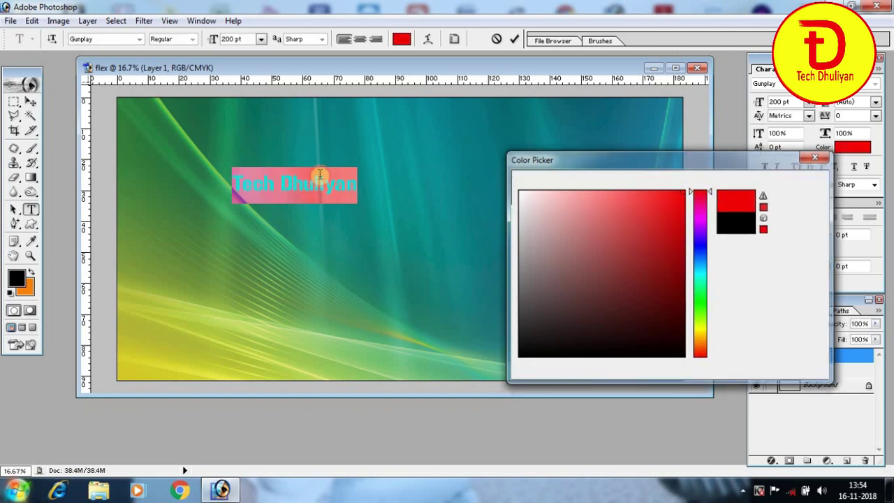
left_click(310, 178)
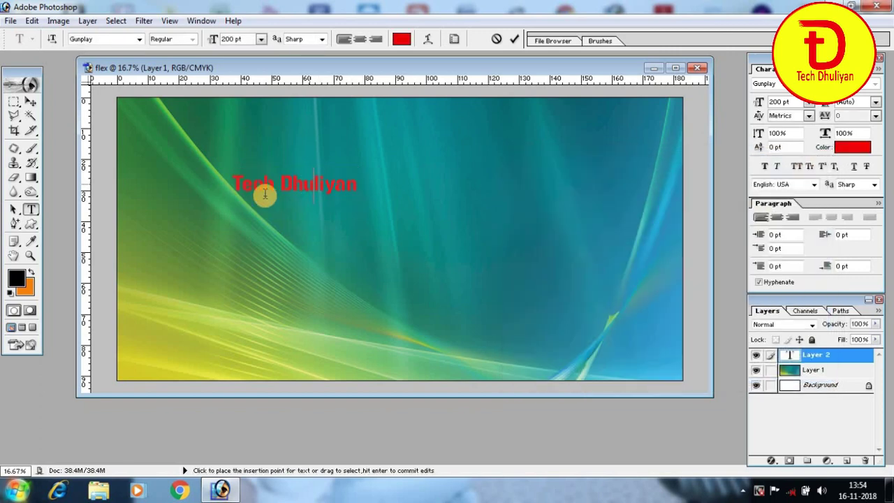
left_click(30, 101)
mouse_move(310, 191)
left_mouse_down()
mouse_move(414, 189)
mouse_move(301, 175)
mouse_move(435, 179)
mouse_move(362, 193)
mouse_move(409, 181)
mouse_move(373, 172)
mouse_move(358, 154)
left_mouse_up()
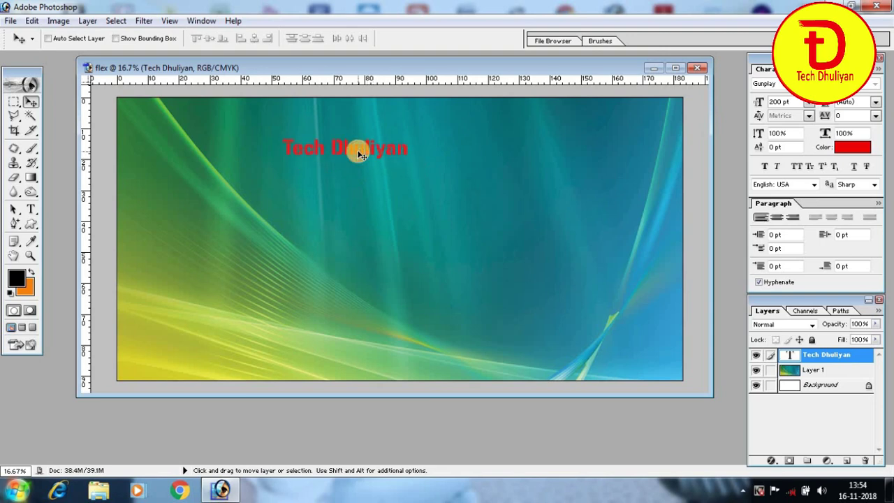
Step: Free-transform the red title to about 343% by 398%, widen it leftward, and nudge it right
key("ctrl+t")
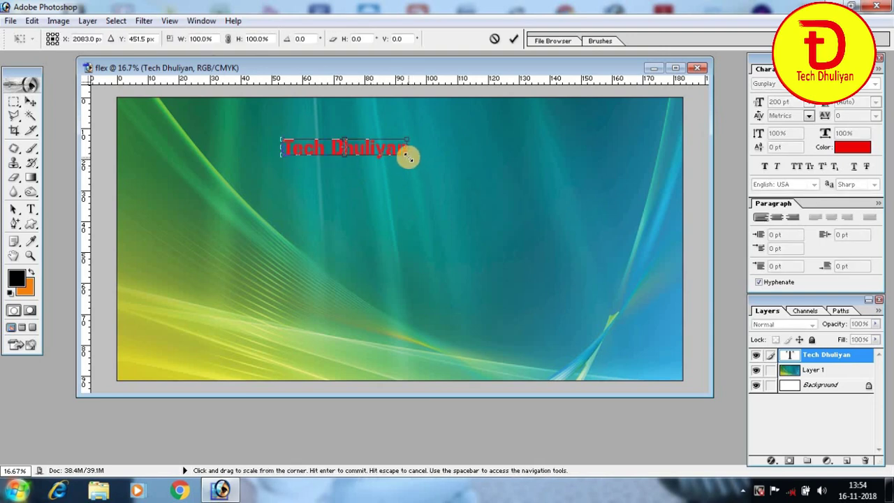
mouse_move(408, 157)
left_mouse_down()
mouse_move(487, 175)
mouse_move(658, 193)
left_mouse_up()
mouse_move(514, 170)
left_mouse_down()
mouse_move(500, 155)
mouse_move(454, 144)
left_mouse_up()
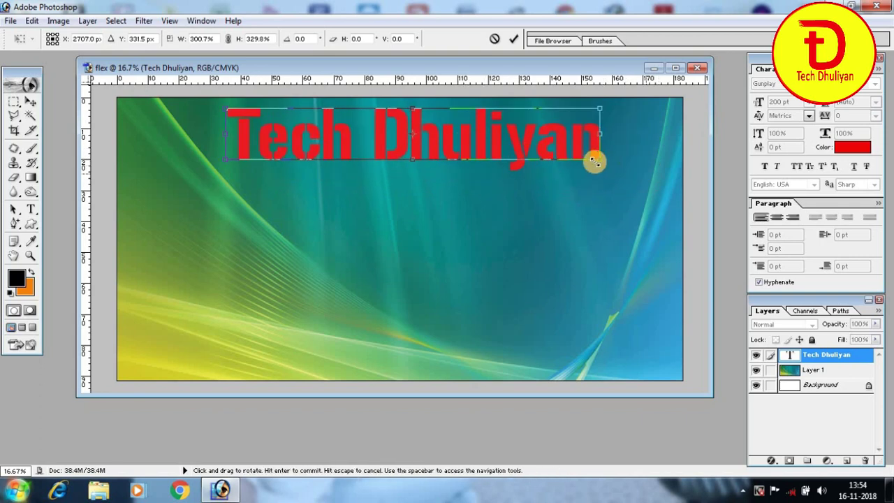
left_click_drag(602, 159, 667, 168)
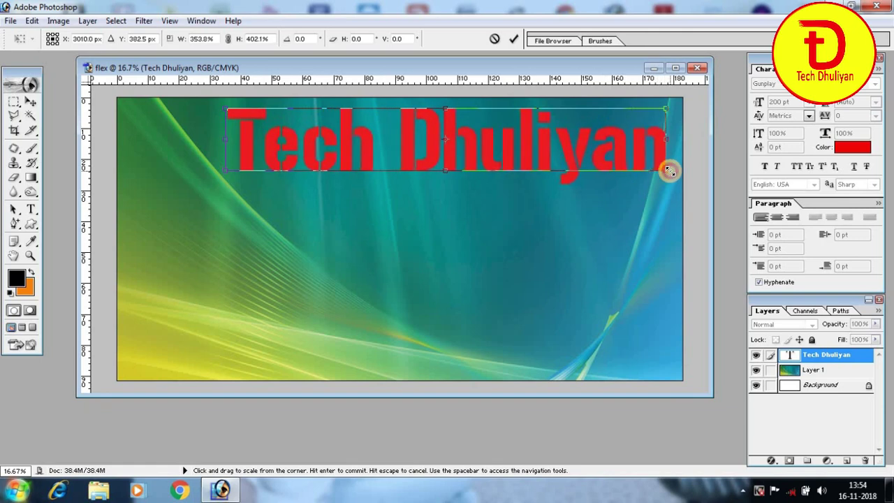
left_click_drag(226, 169, 215, 172)
key("Return")
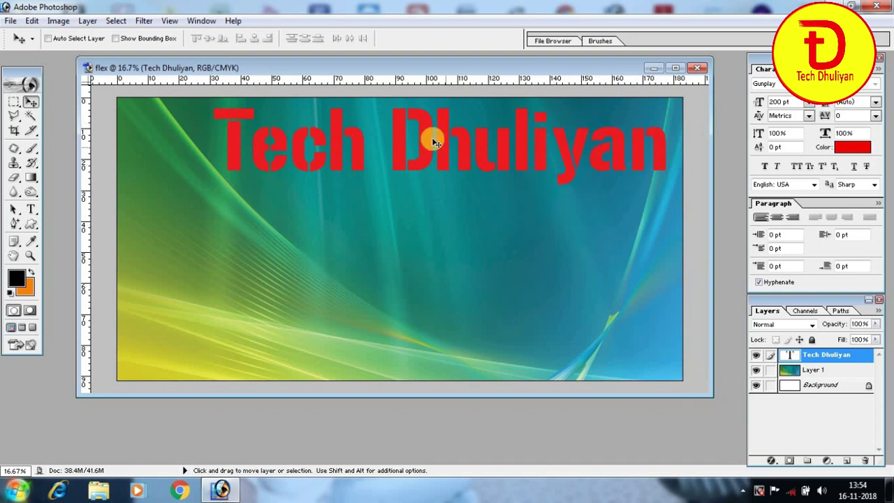
mouse_move(425, 140)
left_mouse_down()
mouse_move(431, 163)
mouse_move(439, 140)
left_mouse_up()
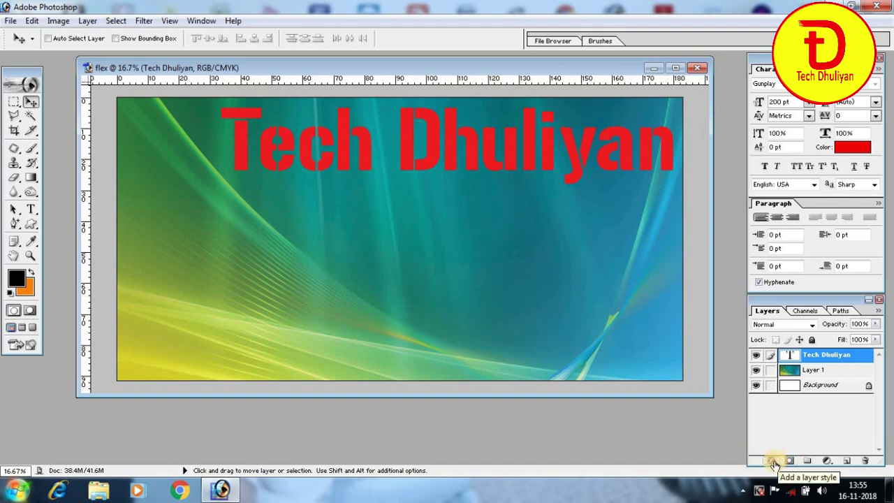
Step: Add a Stroke layer style to the title in near-white with a 13 px size
left_click(775, 462)
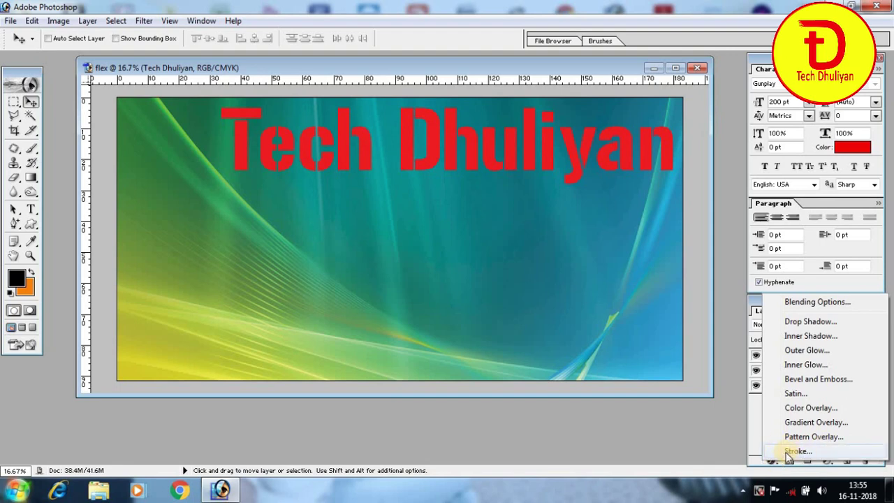
left_click(796, 451)
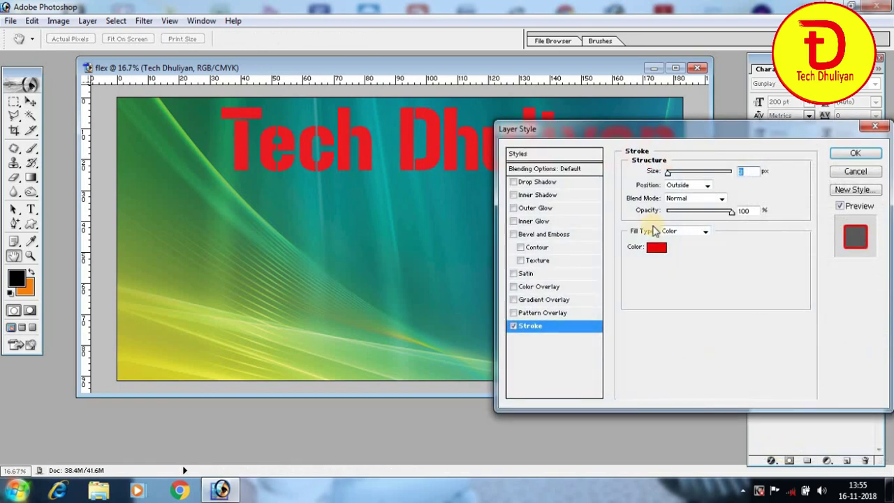
left_click_drag(613, 143, 482, 221)
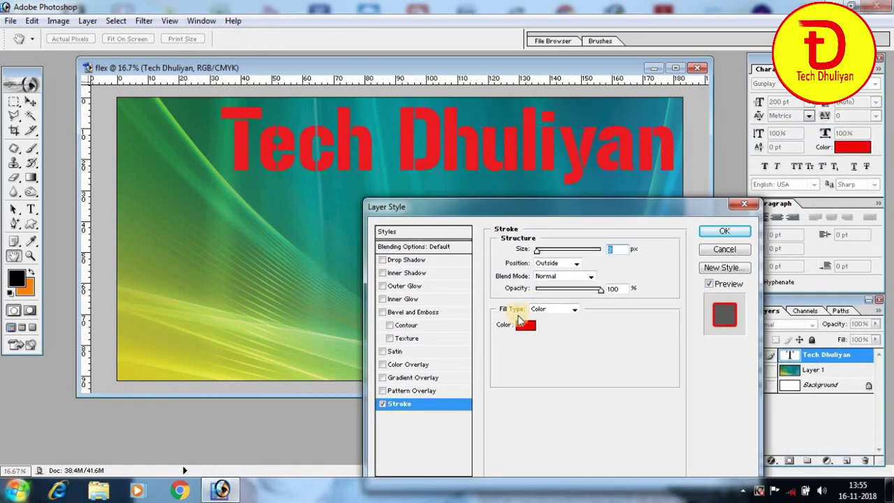
left_click(523, 326)
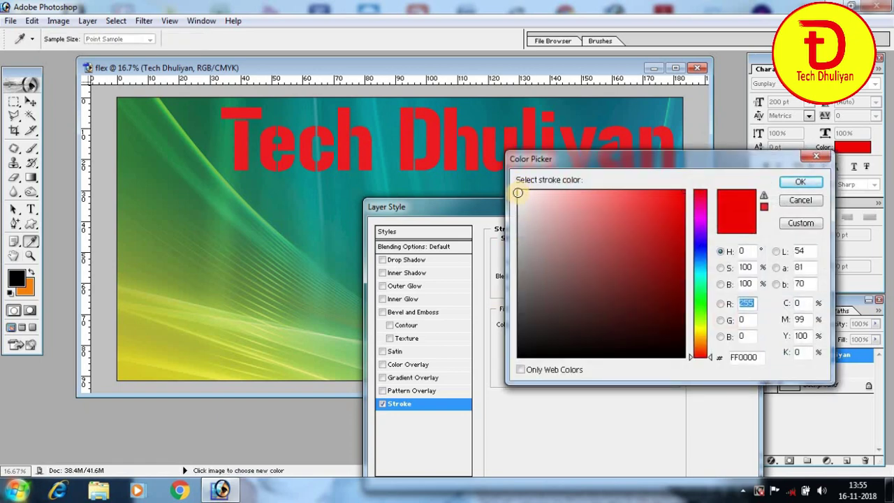
left_click(519, 194)
left_click(798, 183)
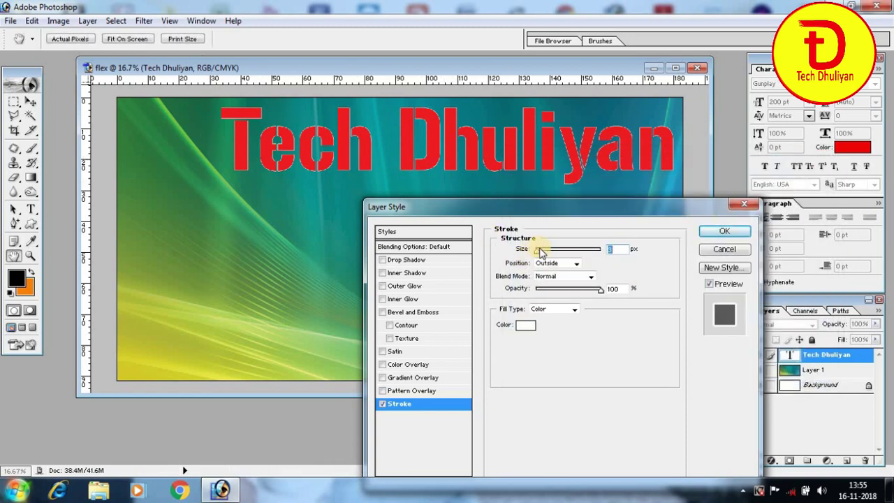
left_click_drag(537, 249, 544, 252)
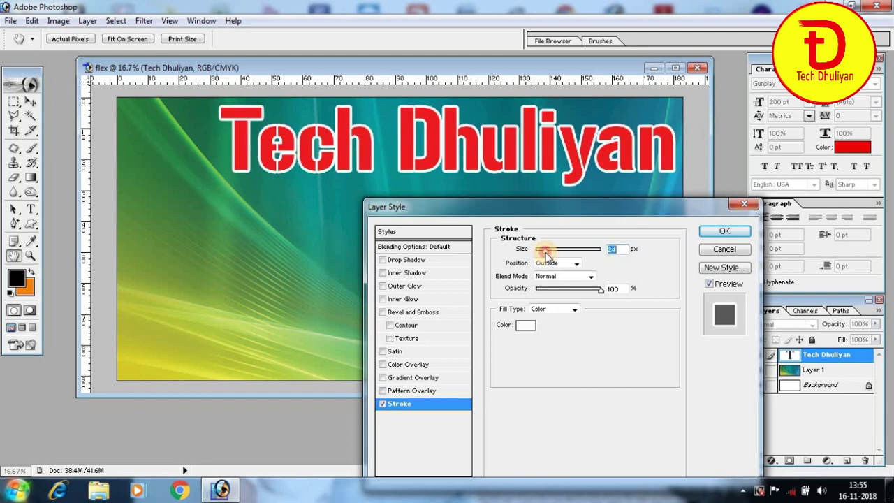
left_click_drag(545, 255, 545, 256)
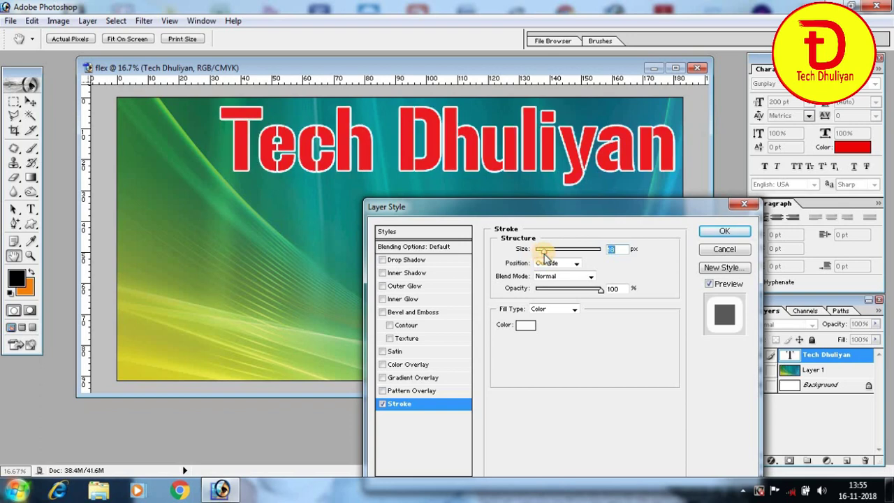
left_click_drag(546, 255, 544, 256)
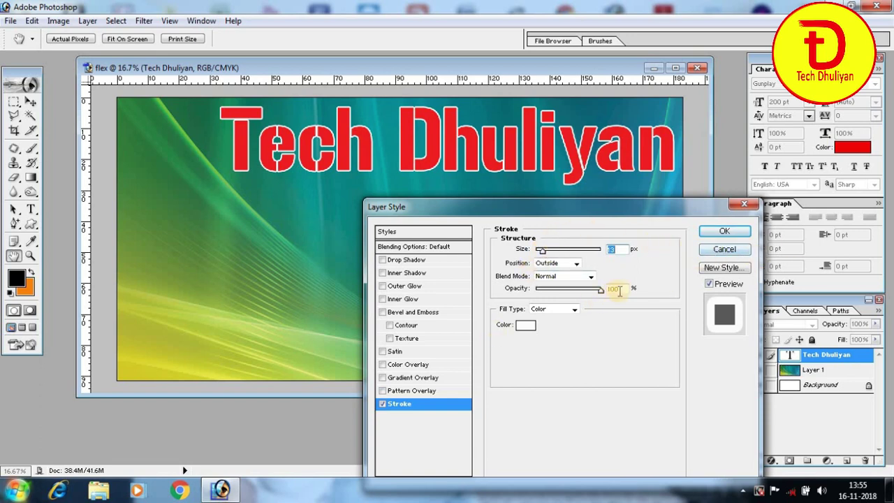
left_click(708, 235)
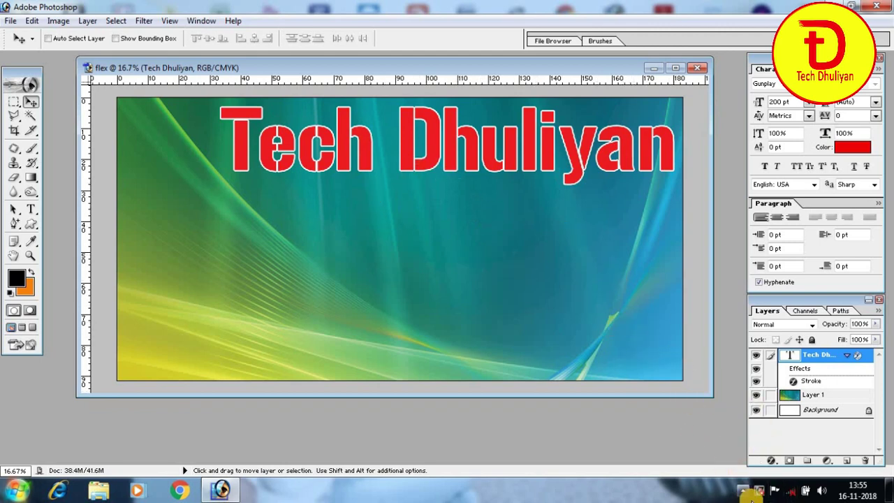
Step: Add a Drop Shadow style: 100% opacity, 67 px distance, 10% spread, 35 px size
left_click(771, 462)
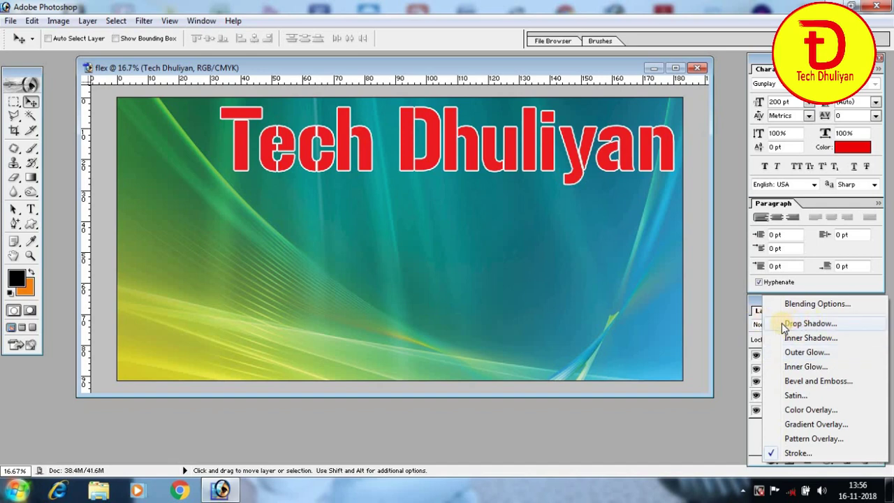
left_click(783, 324)
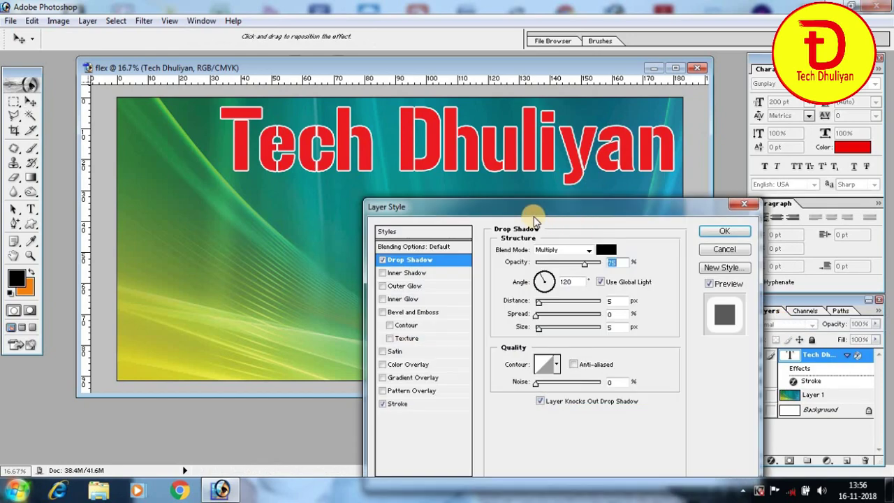
left_click_drag(506, 209, 454, 240)
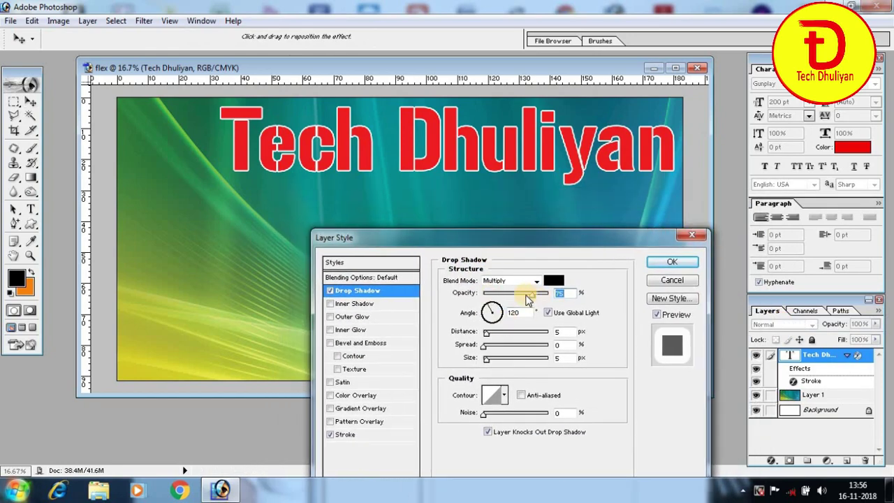
left_click_drag(530, 296, 550, 296)
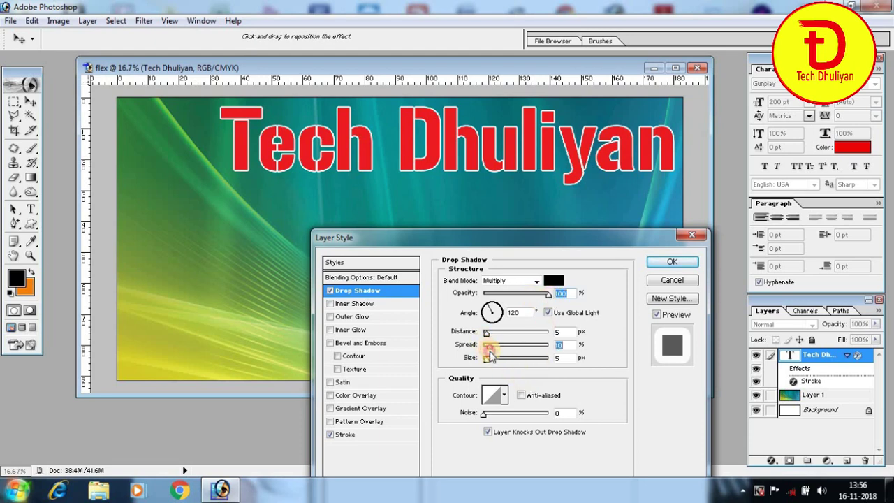
mouse_move(488, 363)
left_mouse_down()
mouse_move(514, 361)
mouse_move(495, 361)
mouse_move(492, 335)
mouse_move(522, 336)
left_mouse_up()
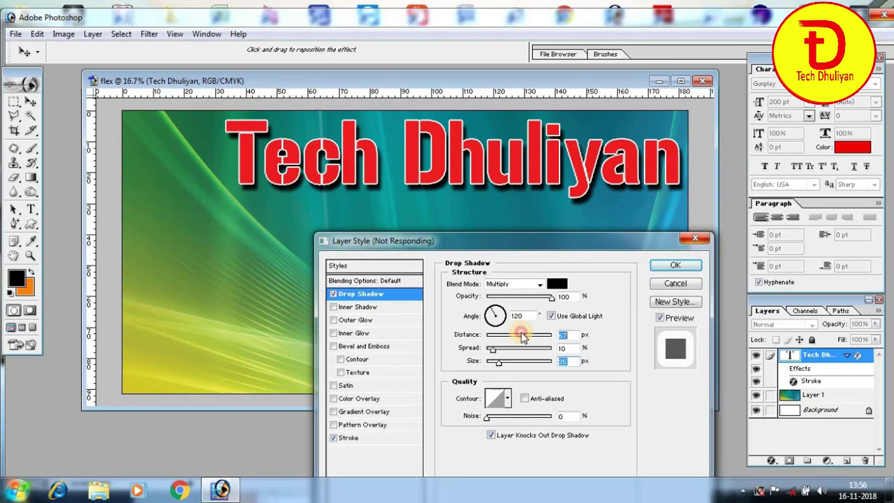
key("Return")
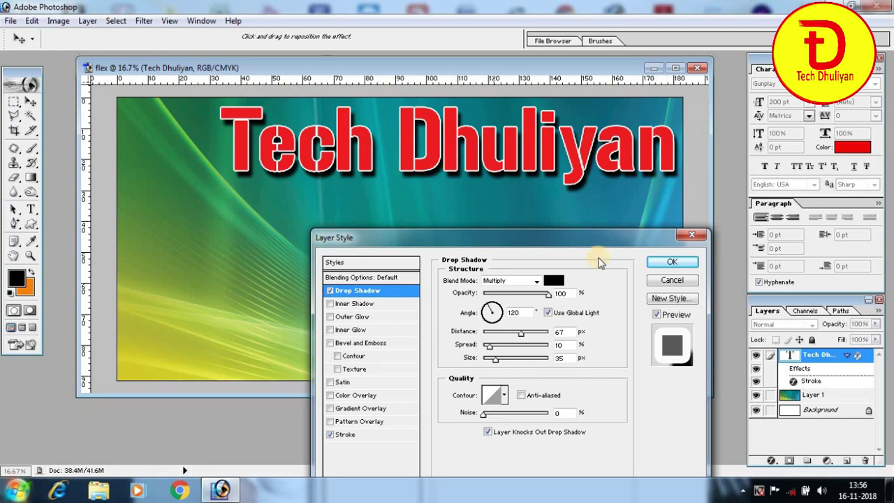
left_click(675, 263)
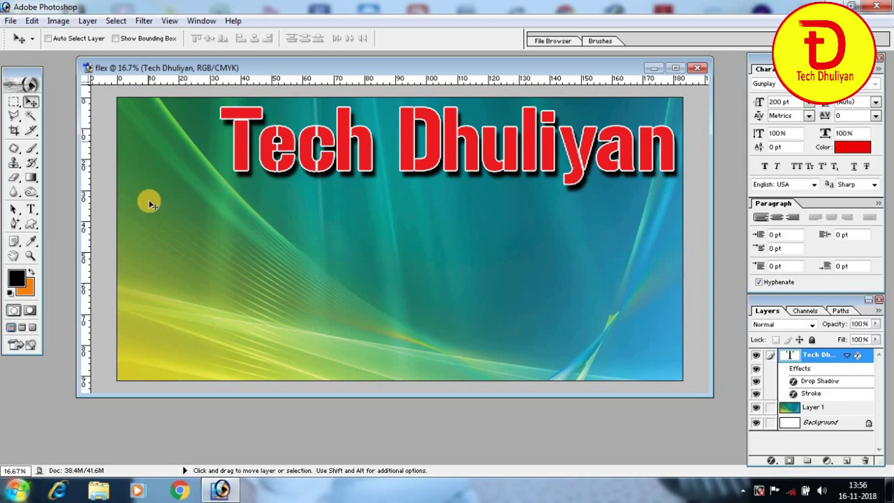
Step: Open TD-1.png from the tech dhuliyan folder on the YouTube (F:) drive
double_click(20, 418)
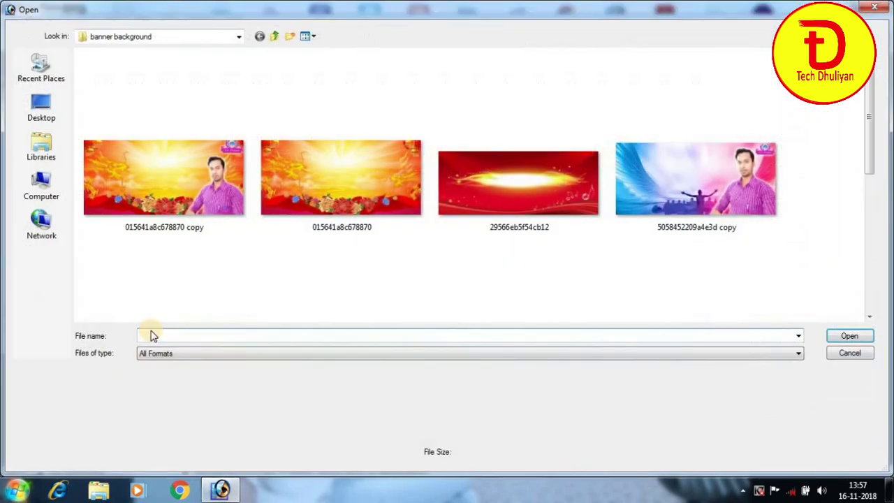
left_click(42, 200)
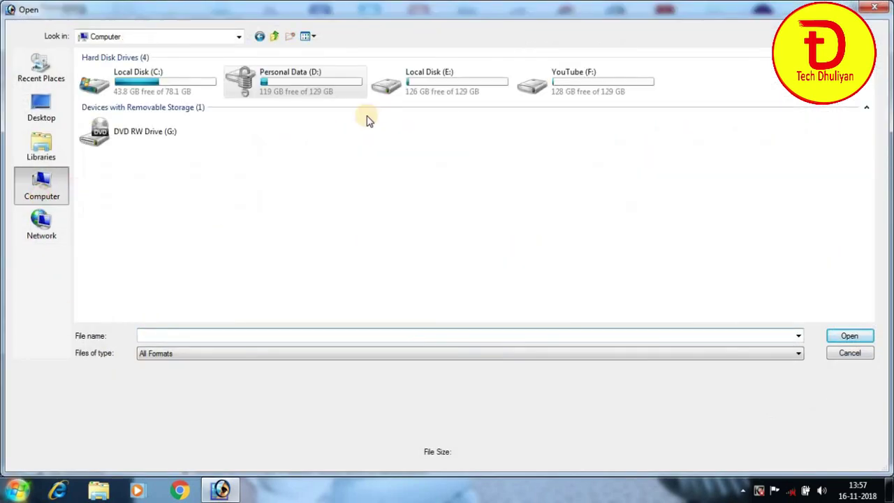
double_click(574, 73)
double_click(437, 101)
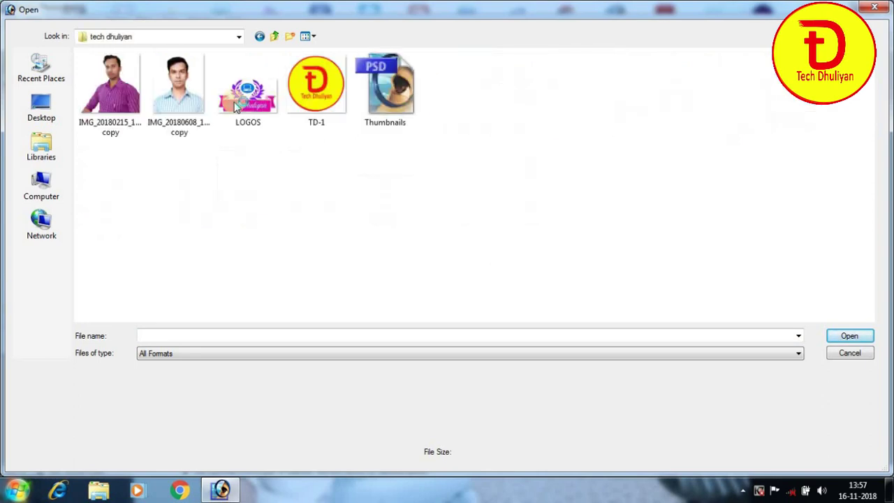
left_click(307, 91)
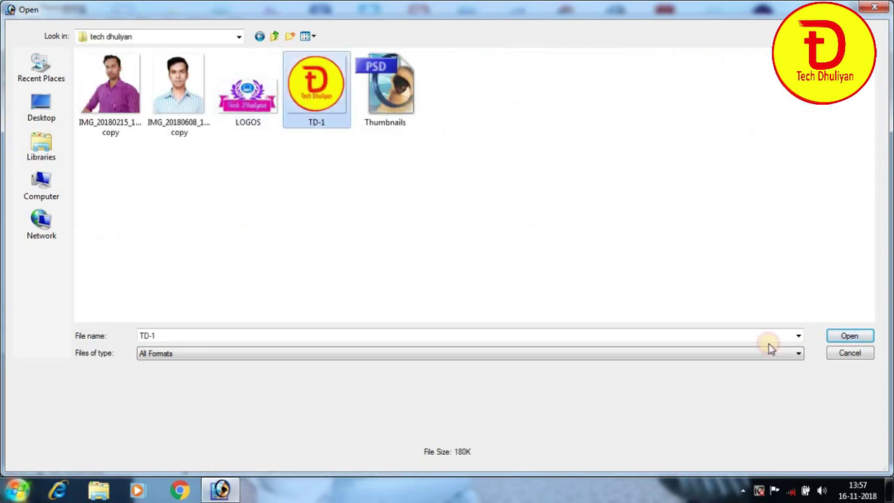
left_click(831, 337)
Step: Copy the logo onto the banner, then scale and place it in the top-left corner
left_click_drag(230, 77, 443, 98)
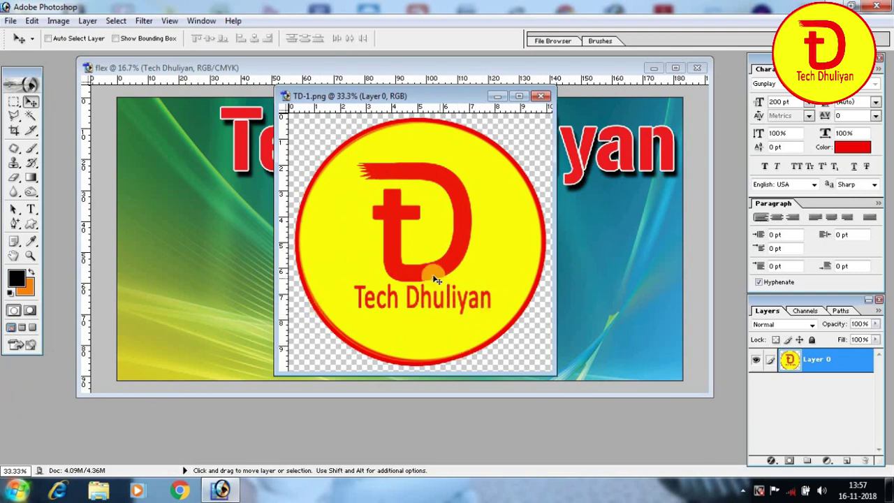
mouse_move(426, 237)
left_mouse_down()
mouse_move(174, 185)
mouse_move(211, 276)
left_mouse_up()
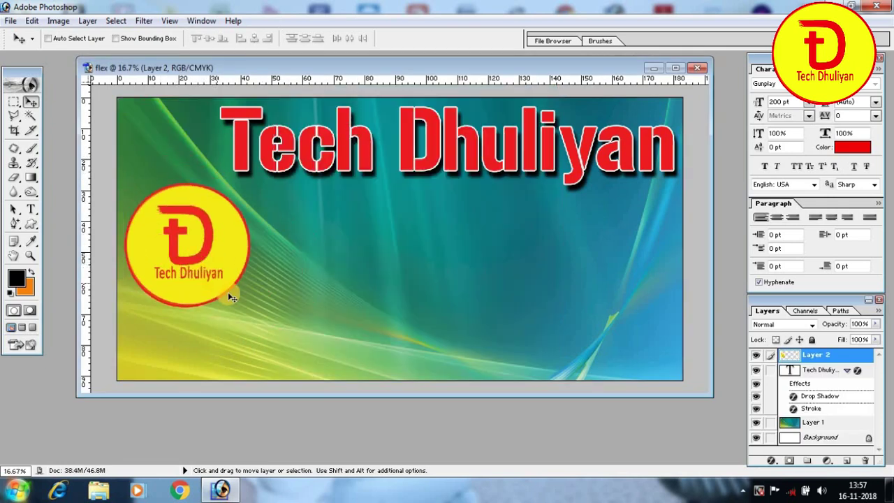
key("ctrl+t")
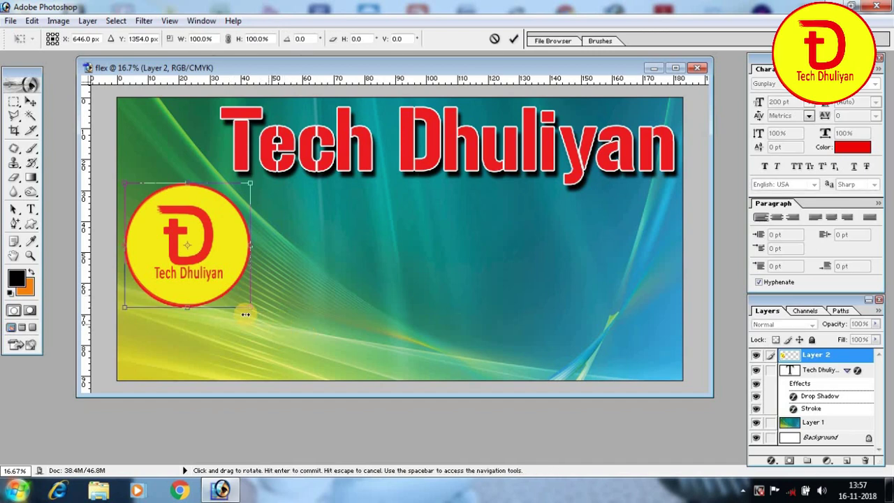
mouse_move(249, 305)
left_mouse_down()
mouse_move(196, 248)
mouse_move(169, 155)
left_mouse_up()
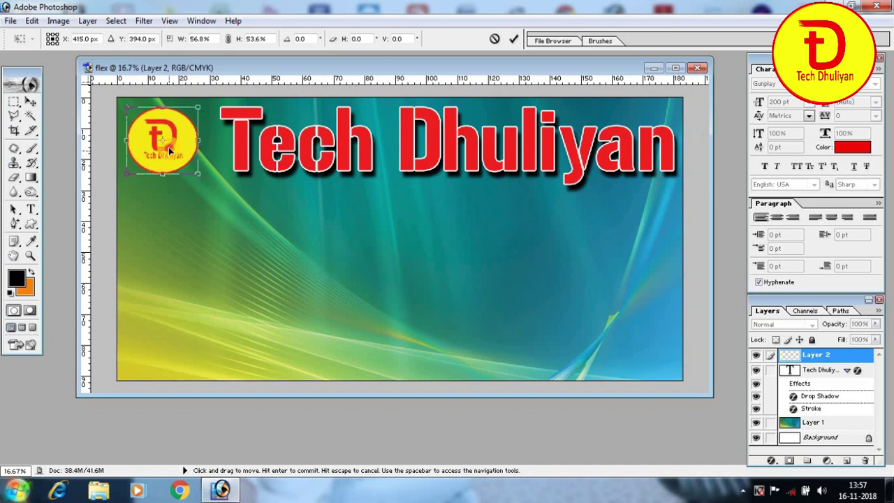
left_click_drag(168, 152, 167, 146)
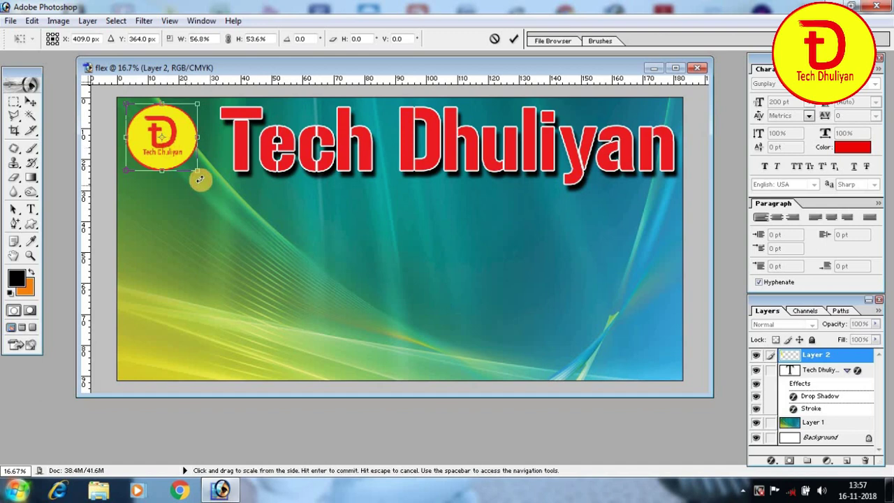
left_click_drag(197, 170, 214, 186)
key("Return")
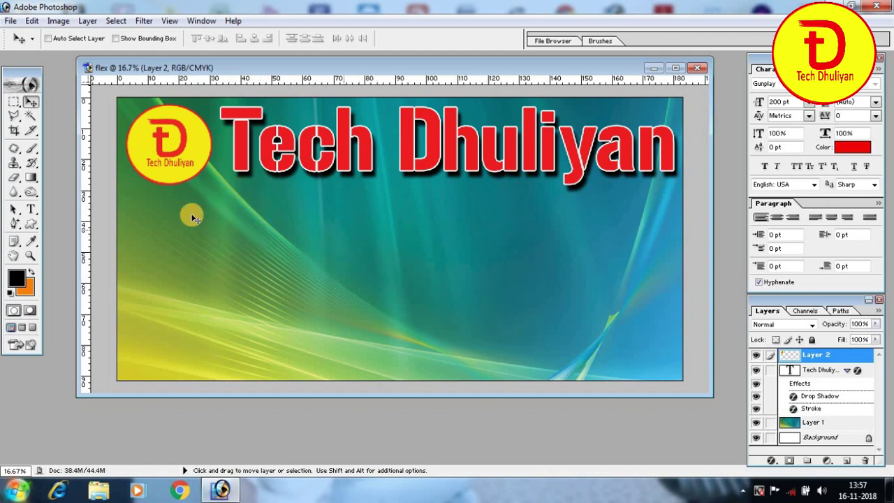
Step: Start a new black 72 pt text line below the title for the tagline
left_click(30, 210)
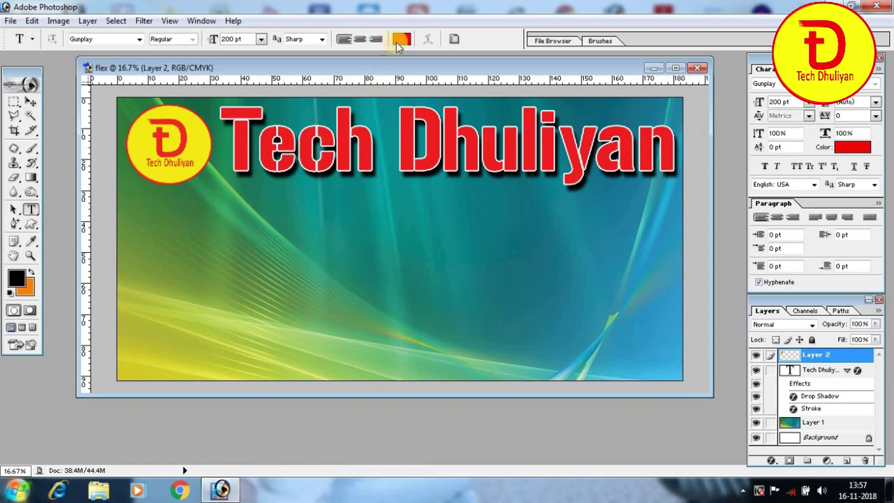
left_click(401, 39)
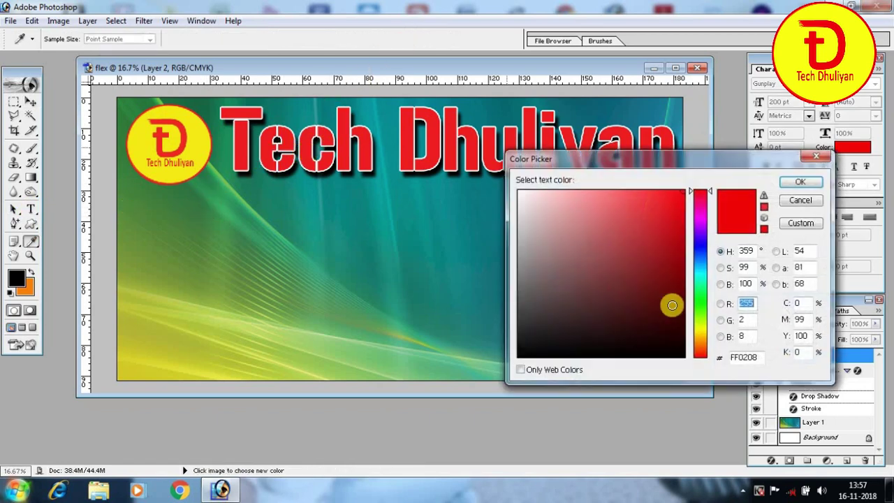
left_click(684, 356)
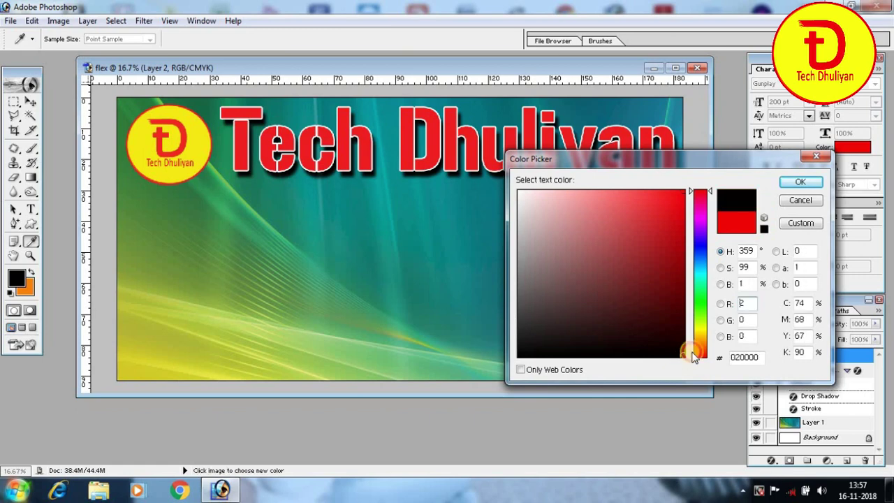
left_click(793, 180)
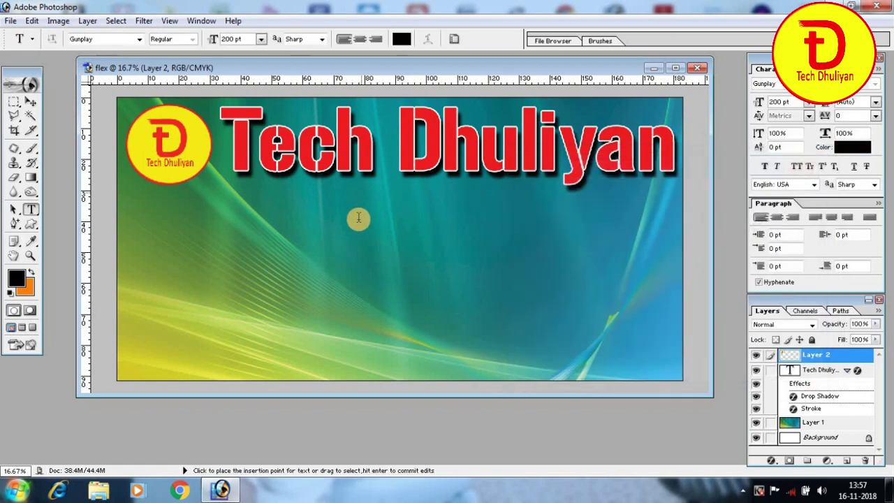
left_click(216, 236)
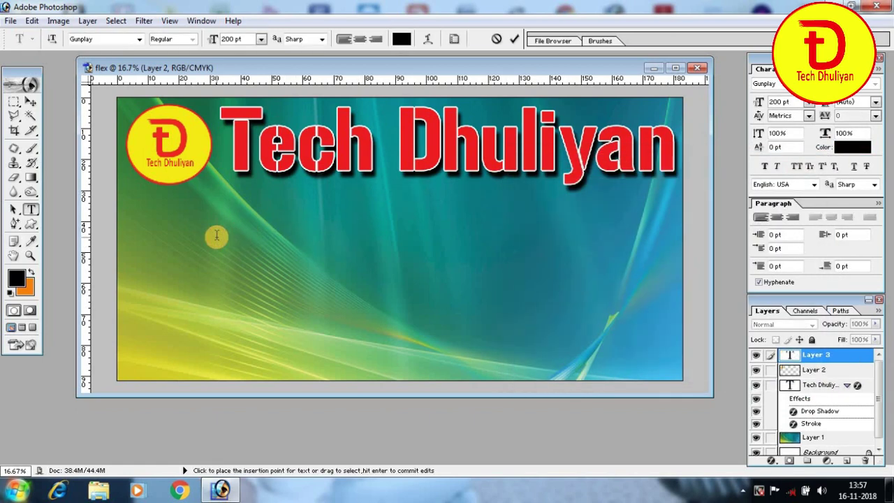
left_click(260, 39)
left_click(252, 246)
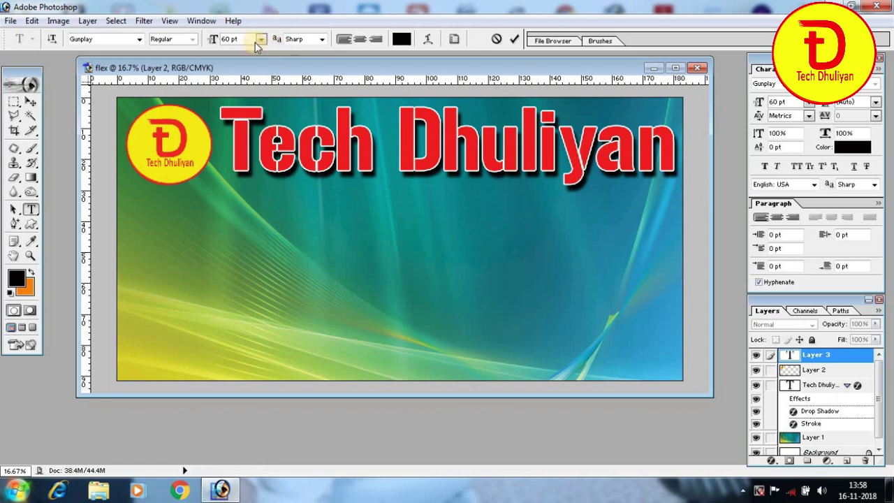
left_click(261, 39)
left_click(251, 262)
type("To be learn Computer Tutorial & build your knowledge")
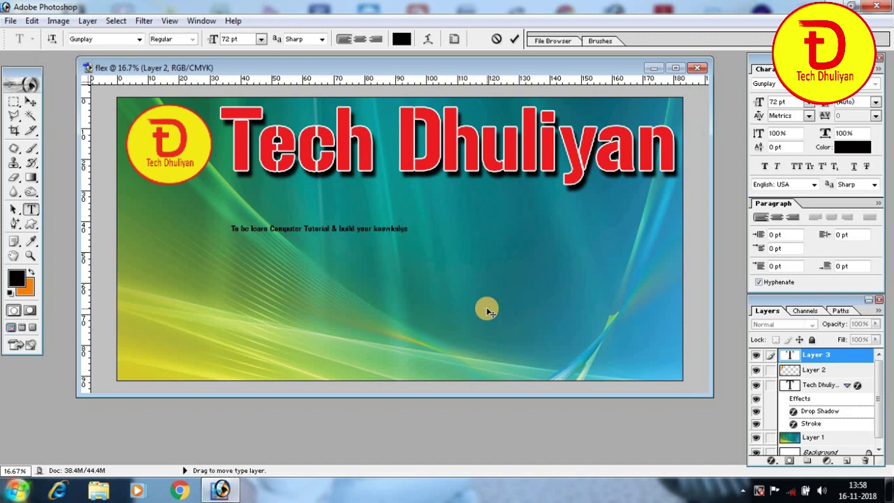
Step: Move the tagline up, set it in Harlow Solid Italic, and commit it
left_click_drag(487, 311, 515, 282)
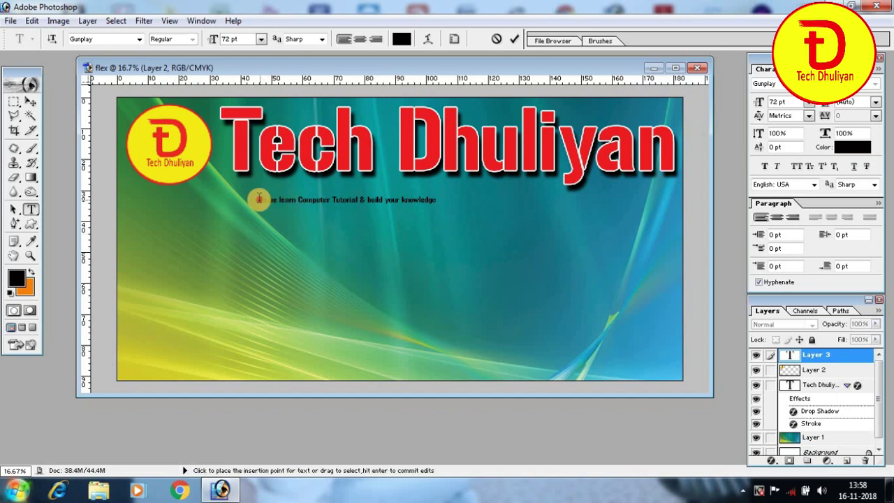
left_click_drag(259, 200, 453, 200)
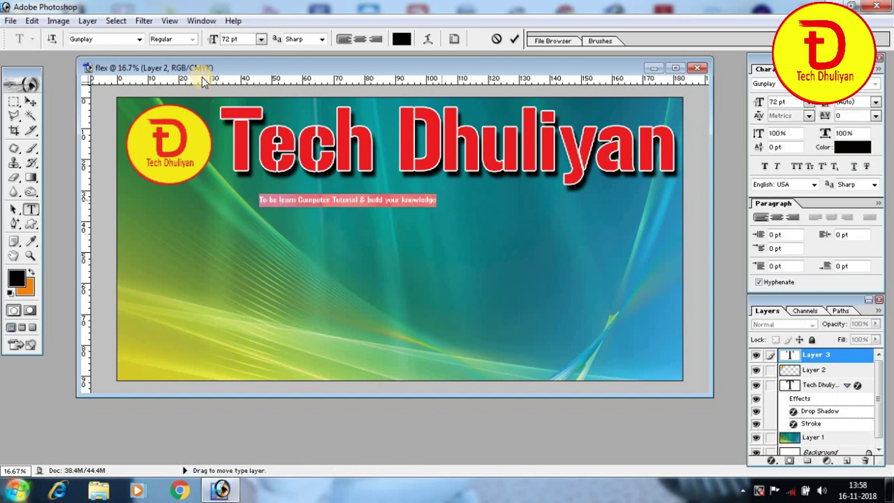
left_click(123, 42)
key("Down")
key("Down")
key("Down")
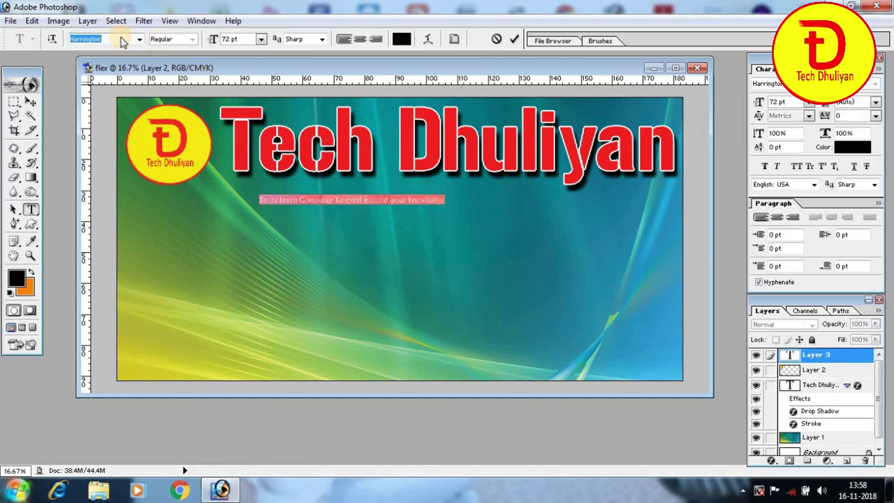
key("Down")
key("Down")
key("Down")
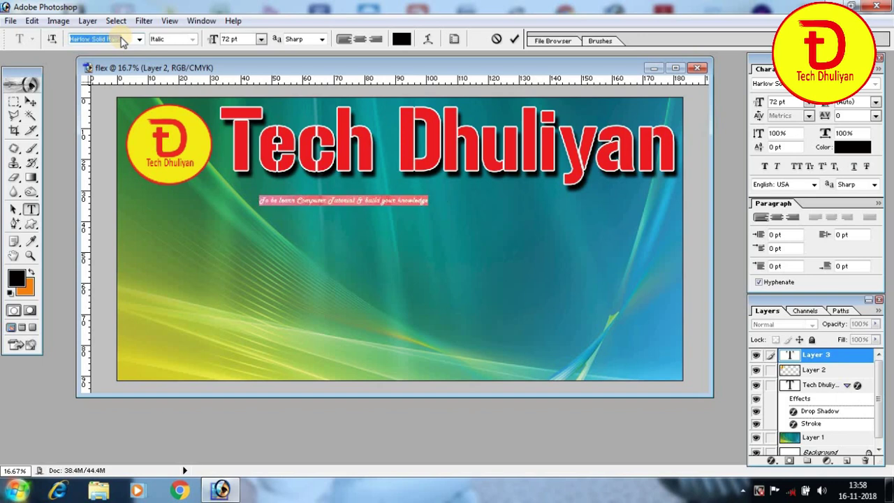
left_click(352, 200)
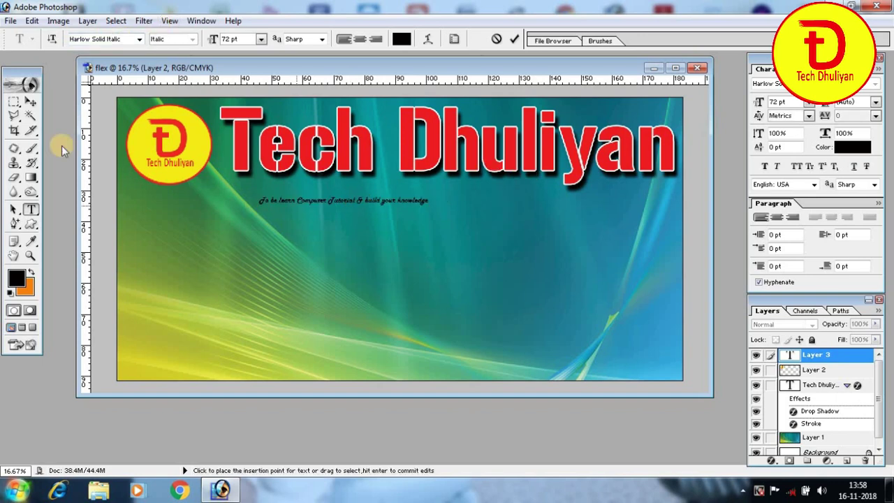
left_click(31, 101)
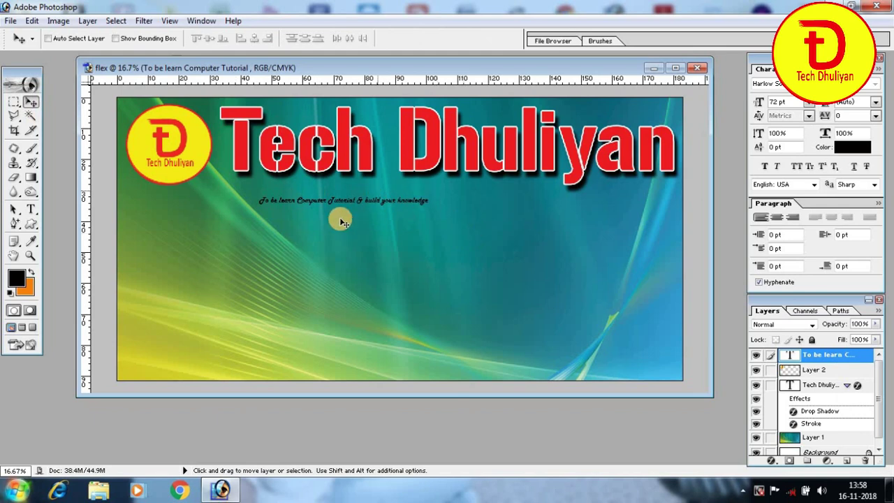
Step: Move the tagline up and scale it to about 191% by 337% beneath the title
left_click_drag(324, 200, 295, 187)
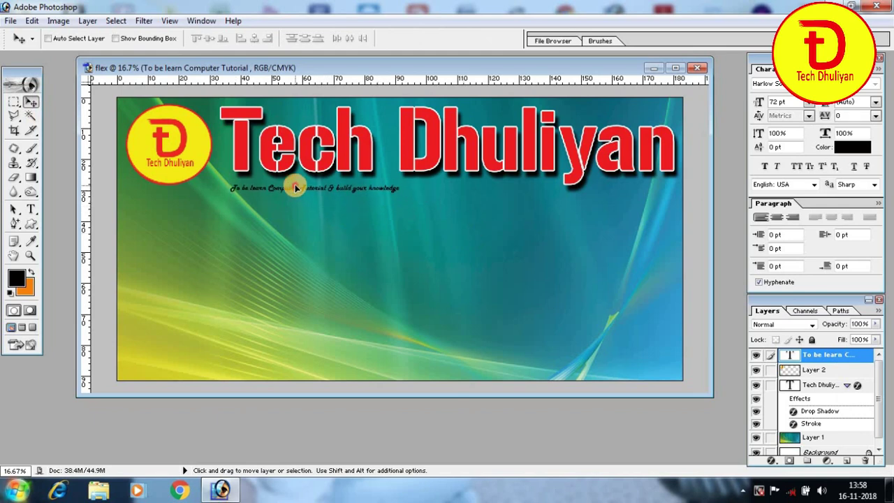
key("ctrl+t")
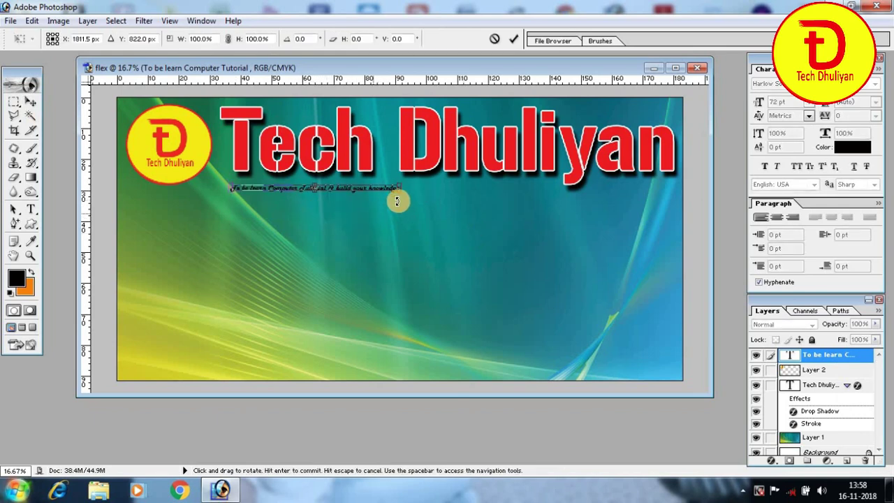
left_click_drag(398, 189, 552, 204)
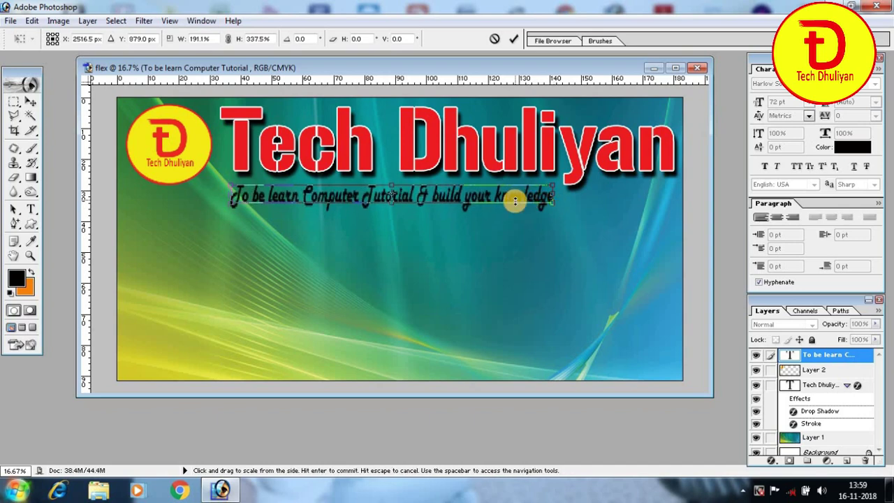
key("Return")
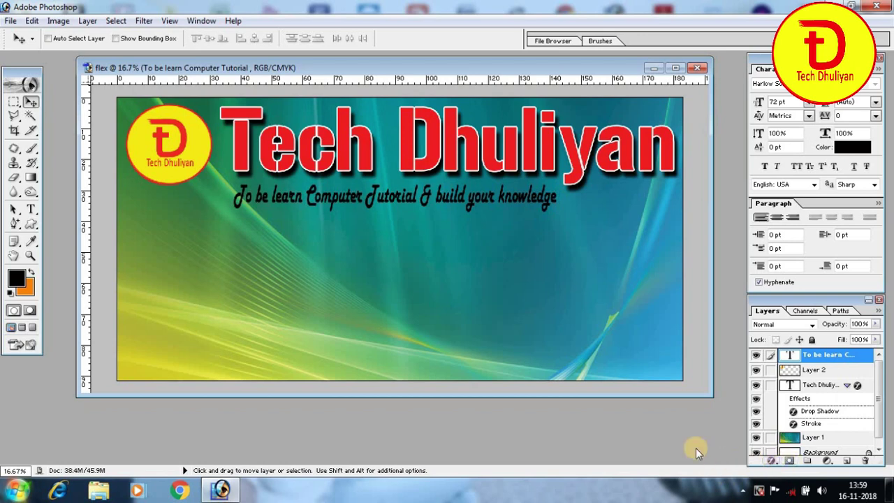
Step: Add an Outer Glow to the tagline (opacity 100, spread 18, size 57) and nudge it up
left_click(772, 462)
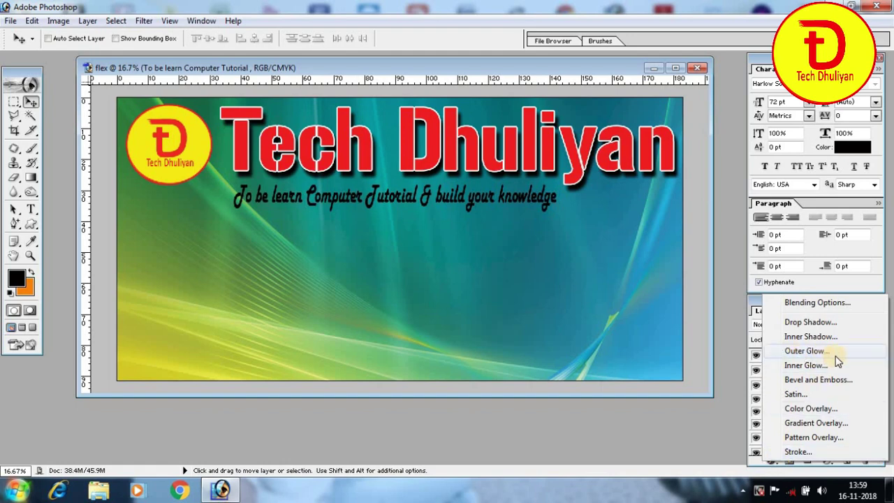
left_click(815, 351)
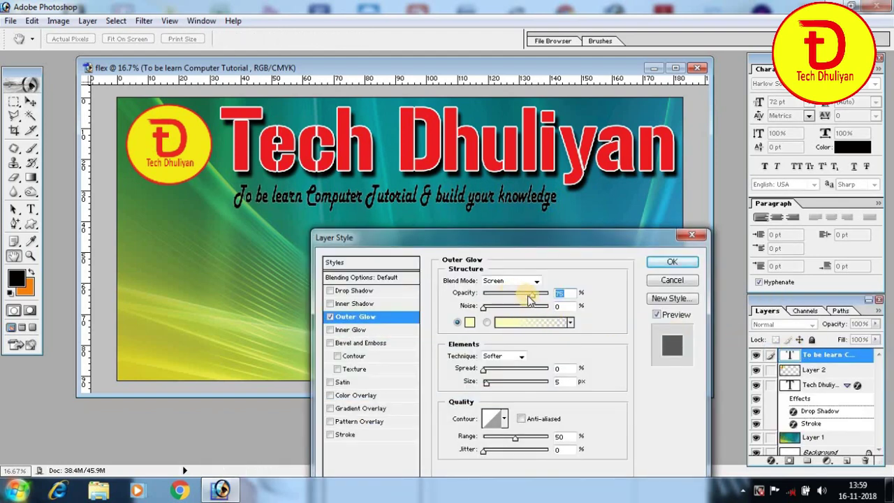
left_click_drag(535, 298, 552, 302)
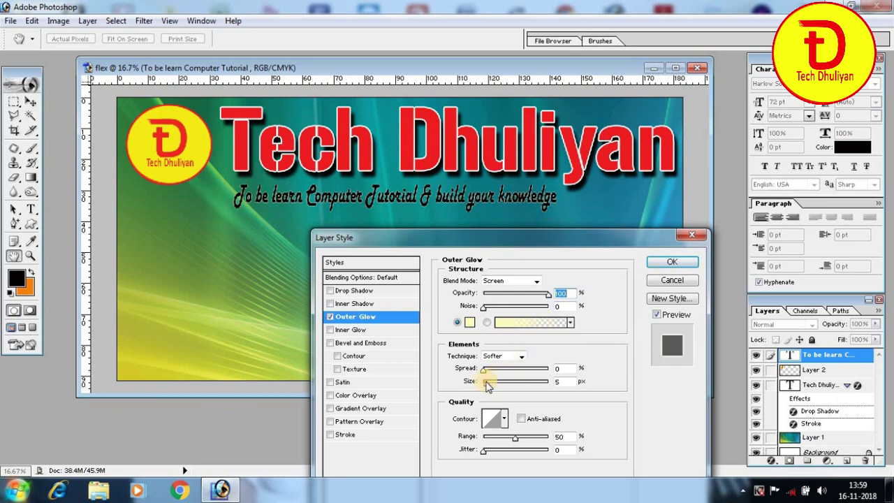
mouse_move(486, 385)
left_mouse_down()
mouse_move(501, 384)
mouse_move(493, 376)
left_mouse_up()
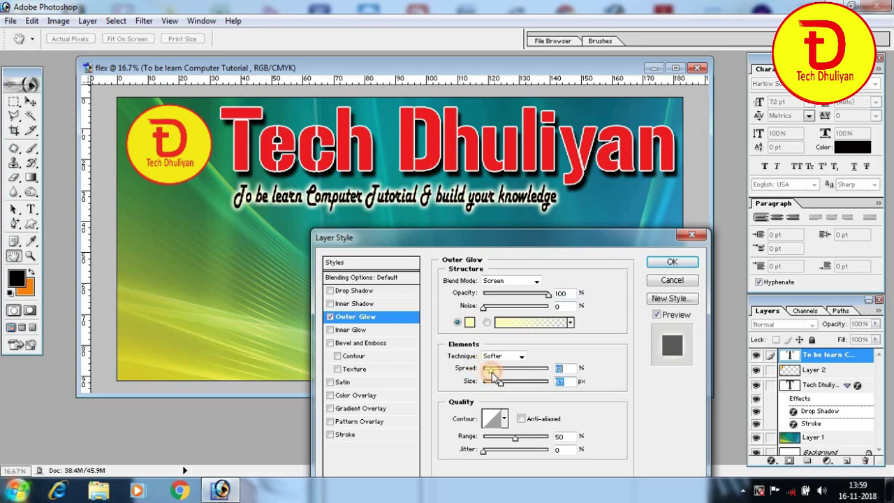
left_click(672, 262)
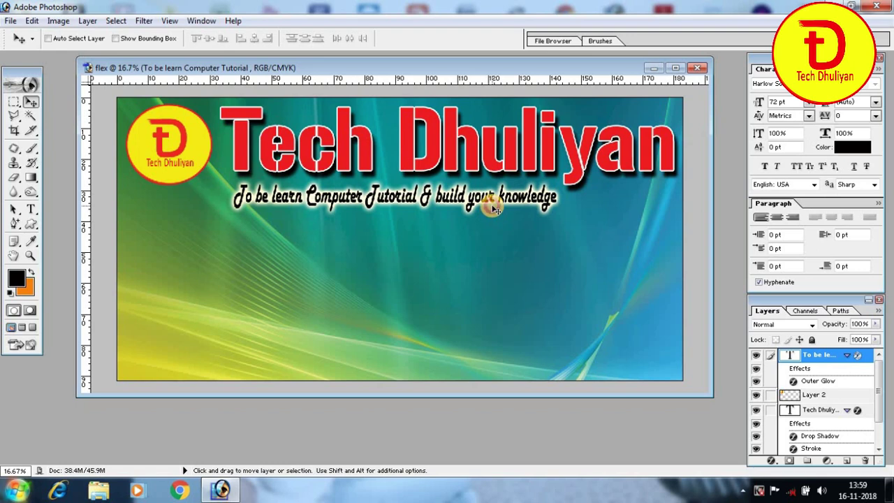
left_click_drag(493, 209, 492, 204)
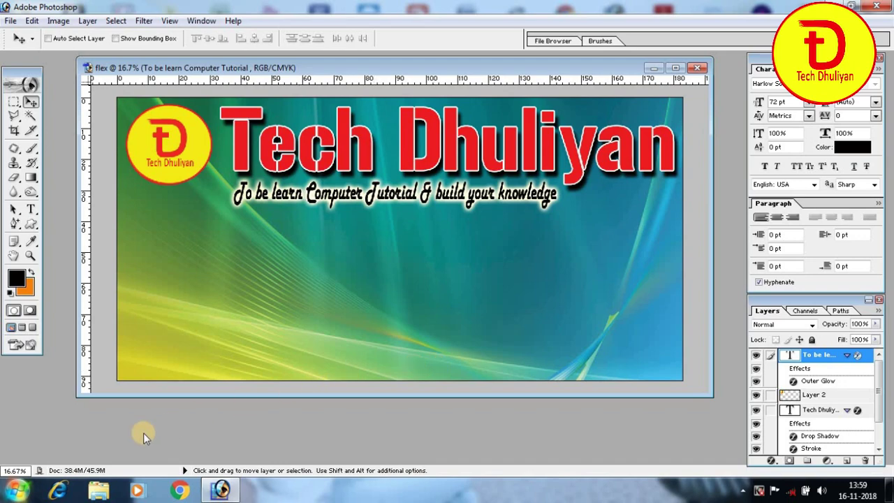
Step: Open Bonus_main.jpg from the PHOTOS folder on Local Disk (E:)
double_click(58, 419)
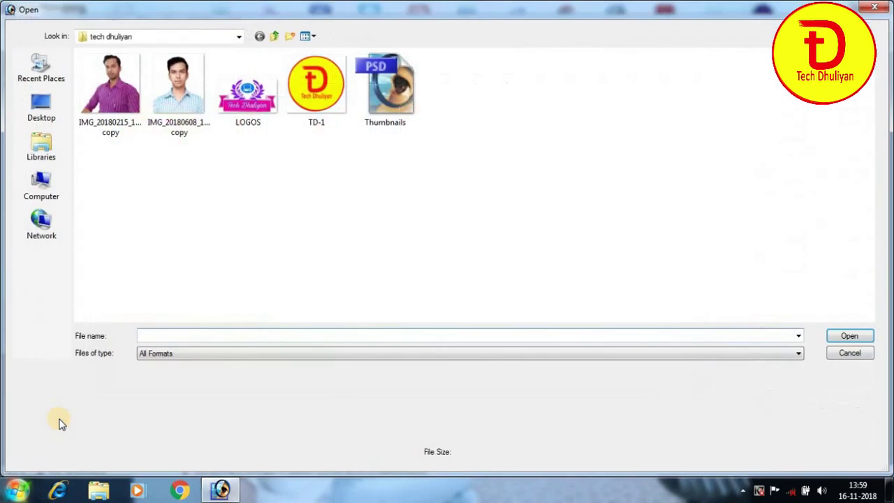
left_click(42, 188)
double_click(455, 74)
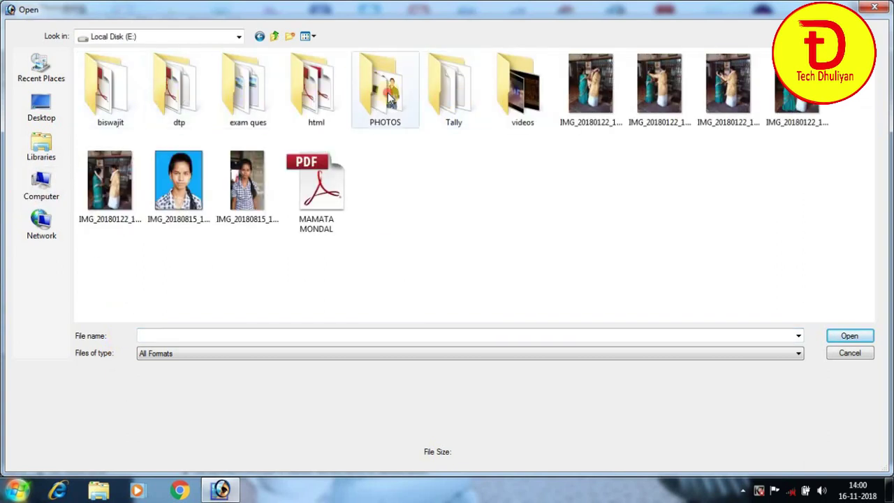
double_click(386, 90)
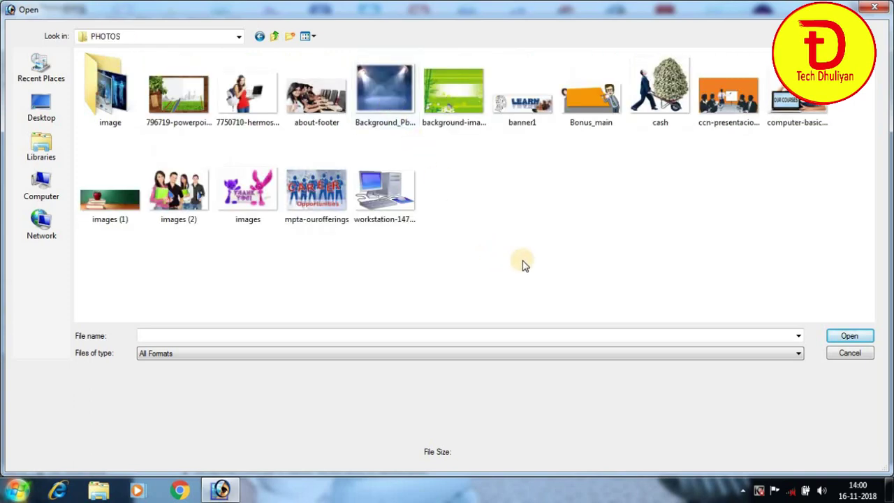
left_click(599, 101)
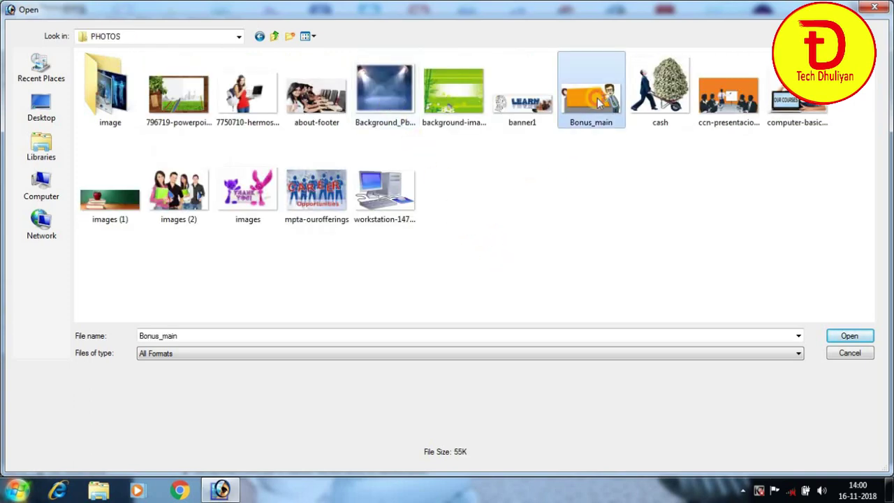
left_click(849, 336)
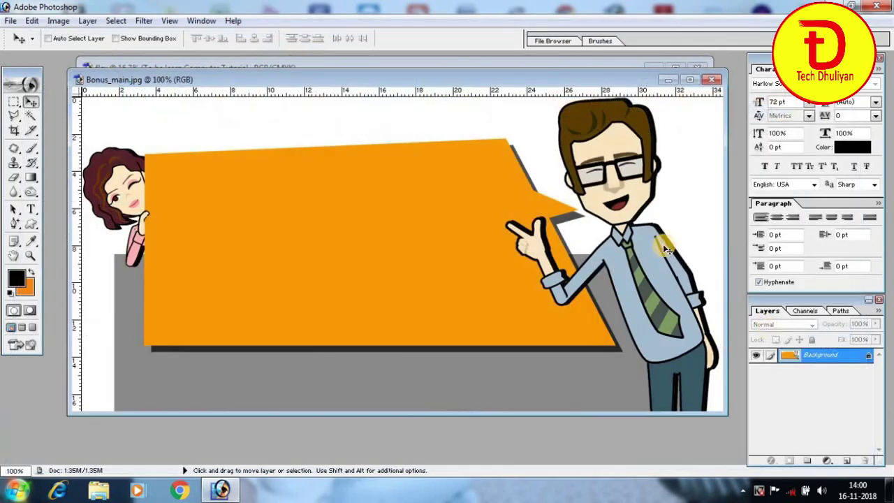
Step: Drag the Bonus_main cartoon onto the banner as Layer 3, enlarging and positioning it below the tagline
left_click_drag(328, 79, 401, 234)
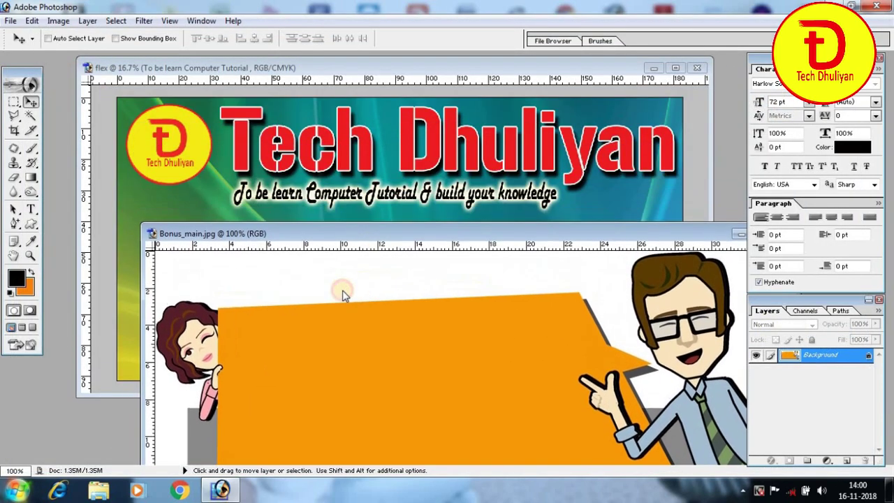
mouse_move(392, 427)
left_mouse_down()
mouse_move(366, 230)
mouse_move(273, 283)
left_mouse_up()
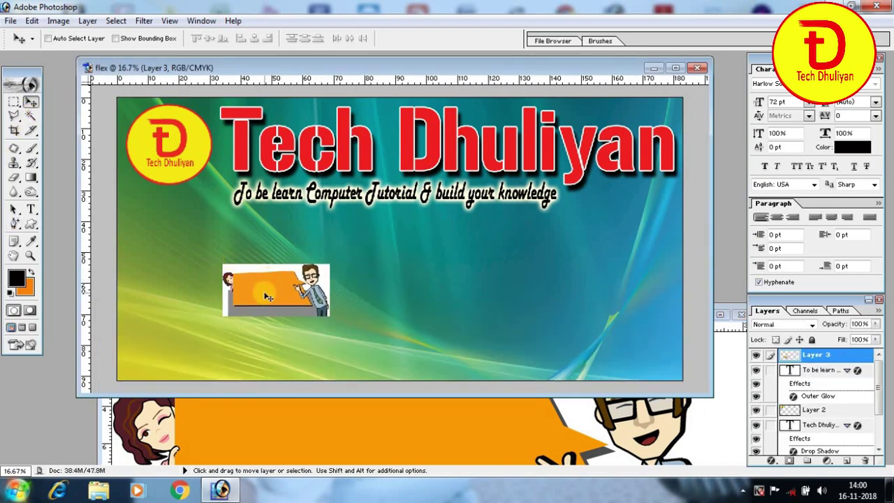
key("ctrl+t")
mouse_move(329, 315)
left_mouse_down()
mouse_move(497, 361)
mouse_move(500, 377)
left_mouse_up()
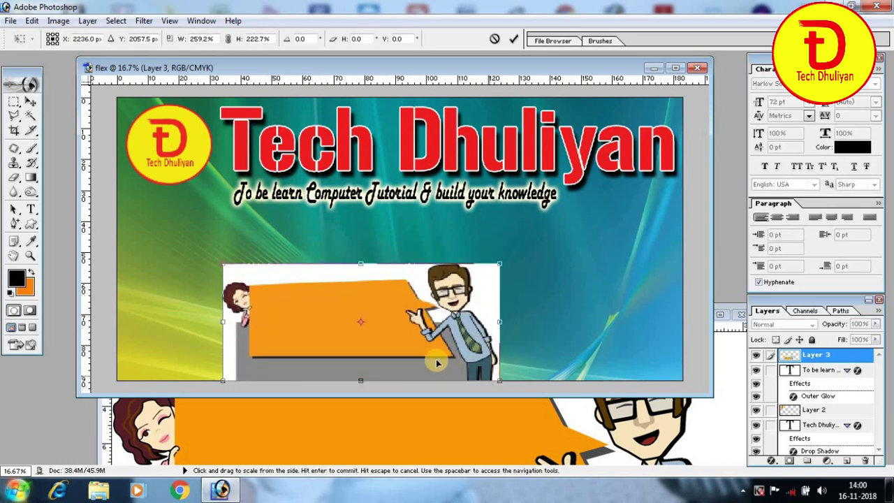
mouse_move(408, 351)
left_mouse_down()
mouse_move(427, 333)
mouse_move(428, 357)
mouse_move(455, 355)
left_mouse_up()
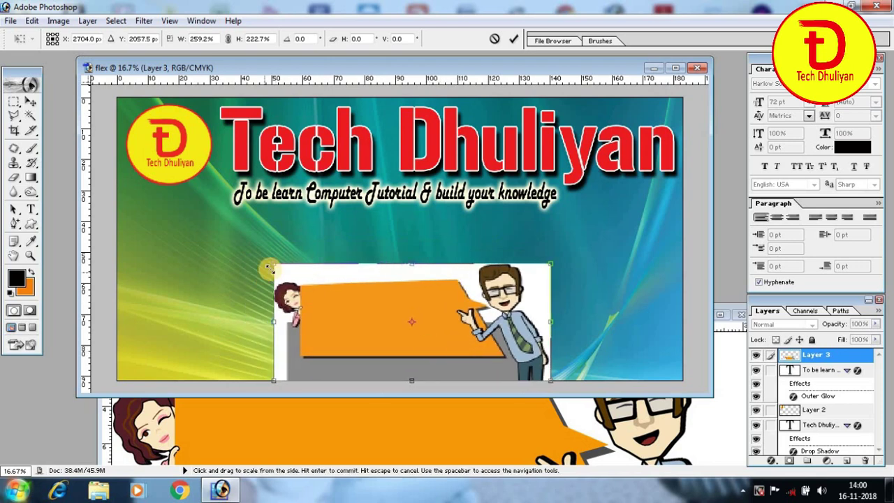
mouse_move(274, 264)
left_mouse_down()
mouse_move(251, 222)
mouse_move(209, 206)
left_mouse_up()
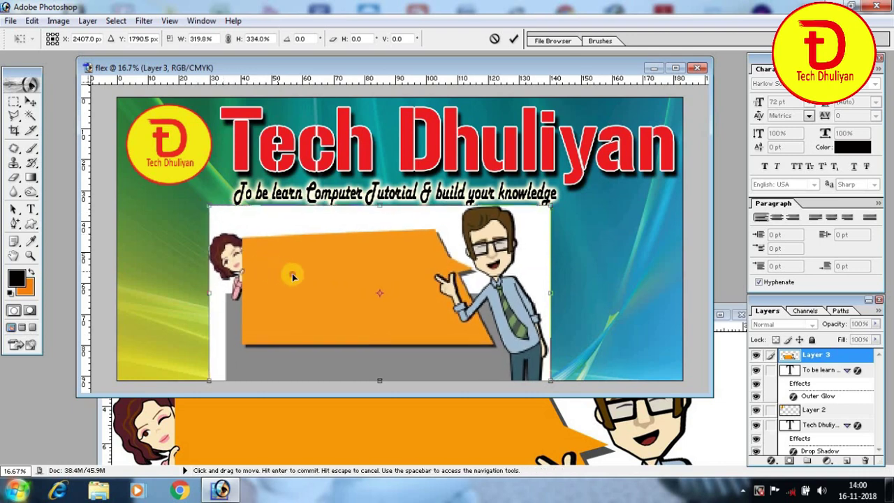
mouse_move(292, 276)
left_mouse_down()
mouse_move(296, 268)
mouse_move(295, 283)
mouse_move(311, 275)
left_mouse_up()
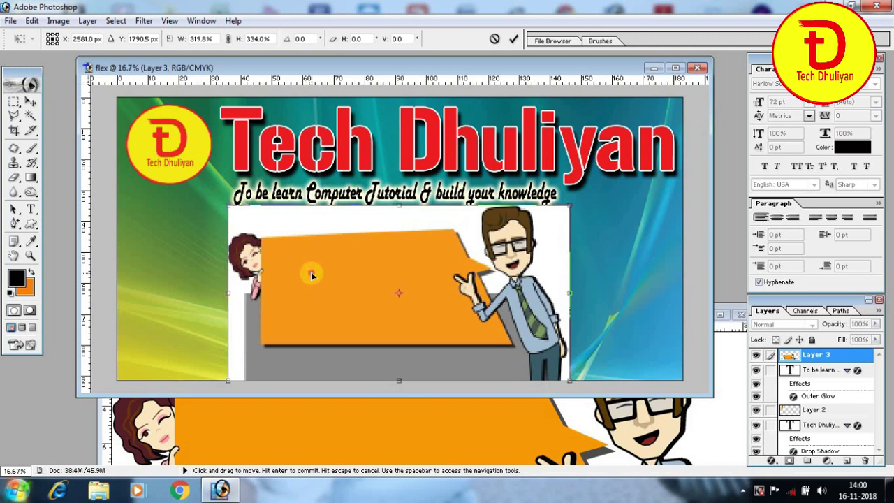
key("Return")
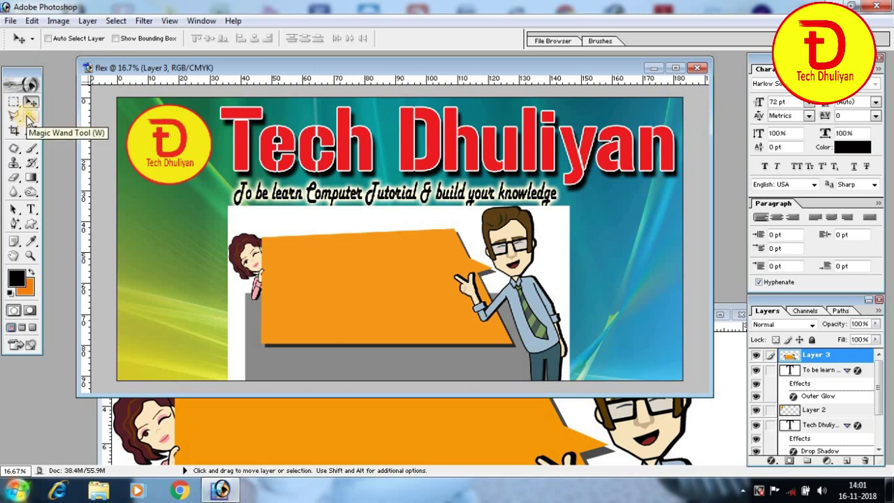
Step: Magic-wand and delete the white and grey backdrop around the cartoon figures, then deselect
left_click(29, 116)
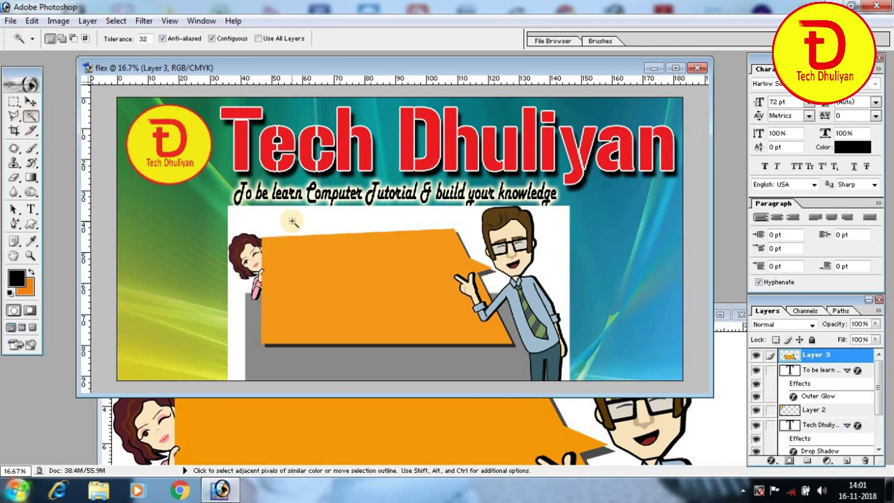
left_click(293, 221)
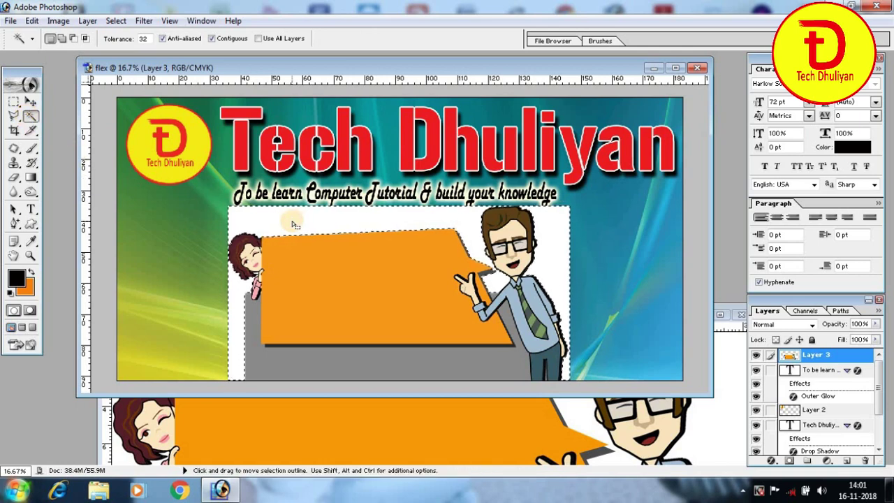
key("Delete")
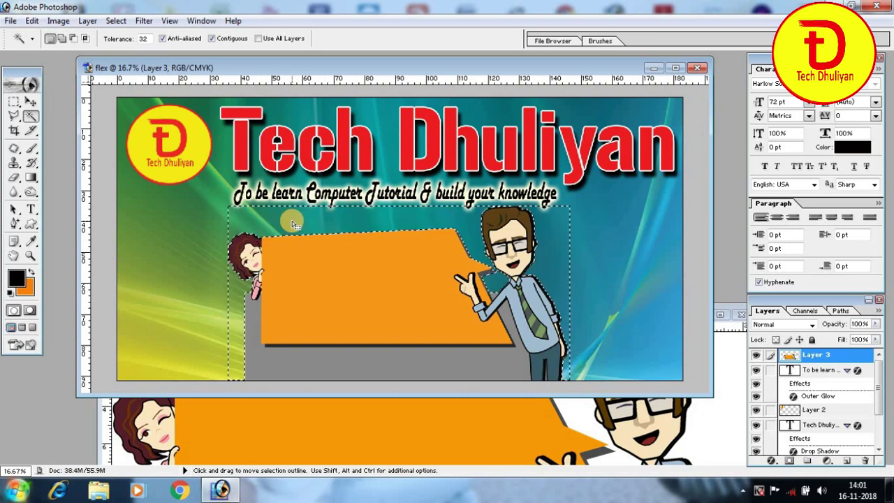
left_click(365, 365)
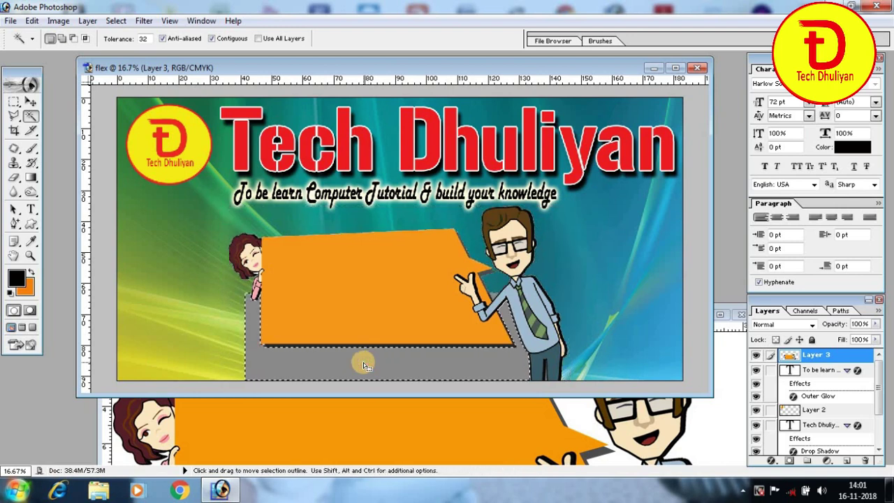
key("Delete")
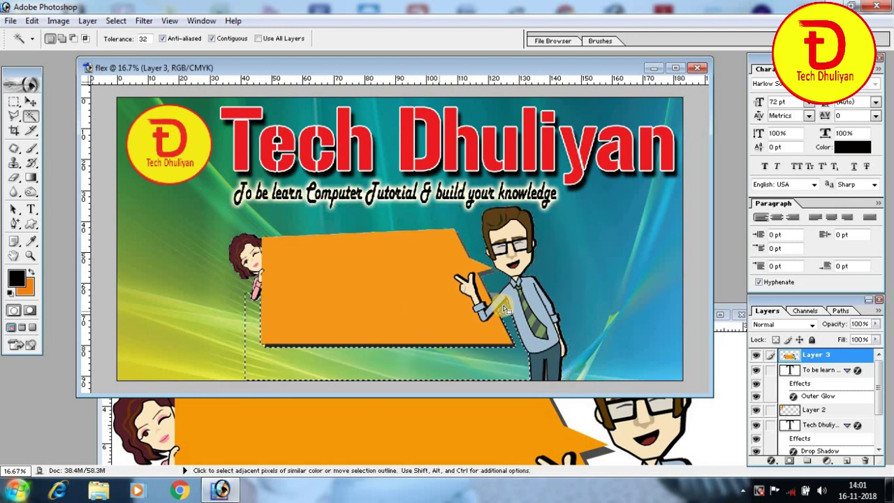
key("ctrl+d")
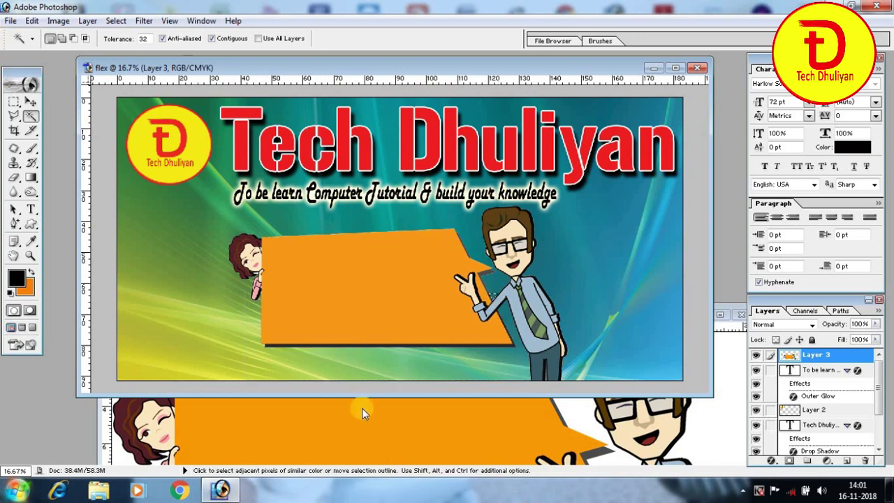
left_click(349, 281)
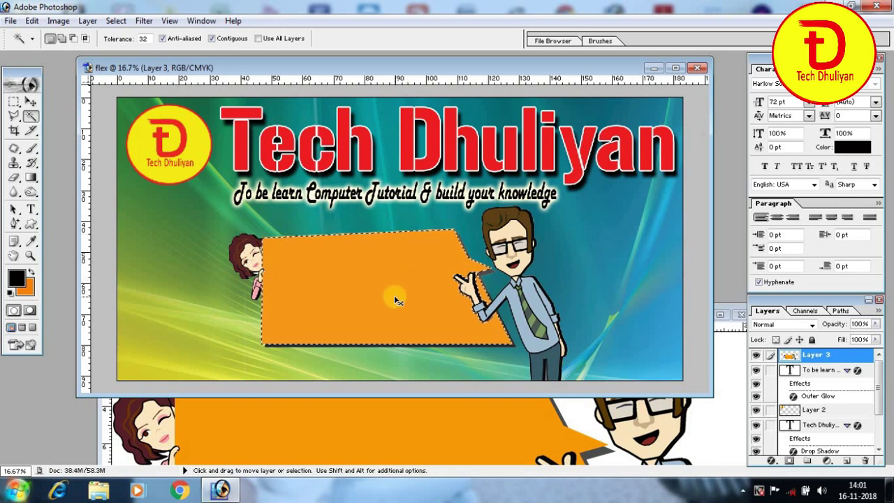
key("ctrl+d")
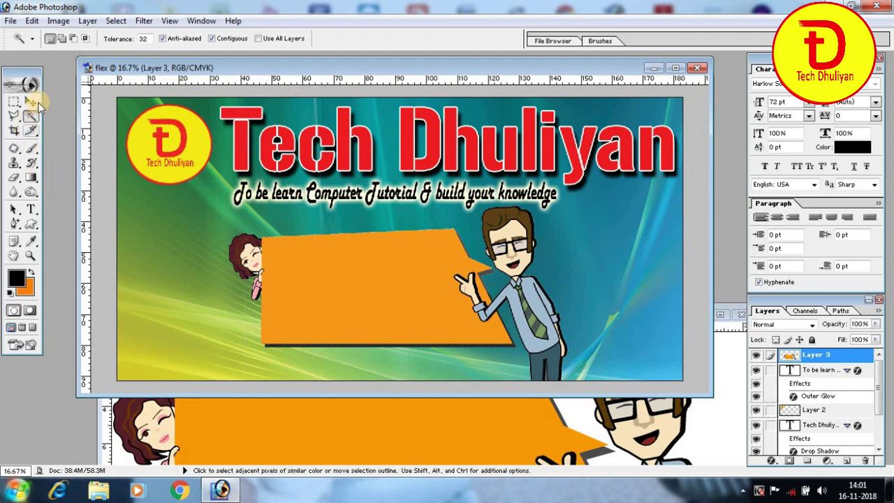
left_click(31, 102)
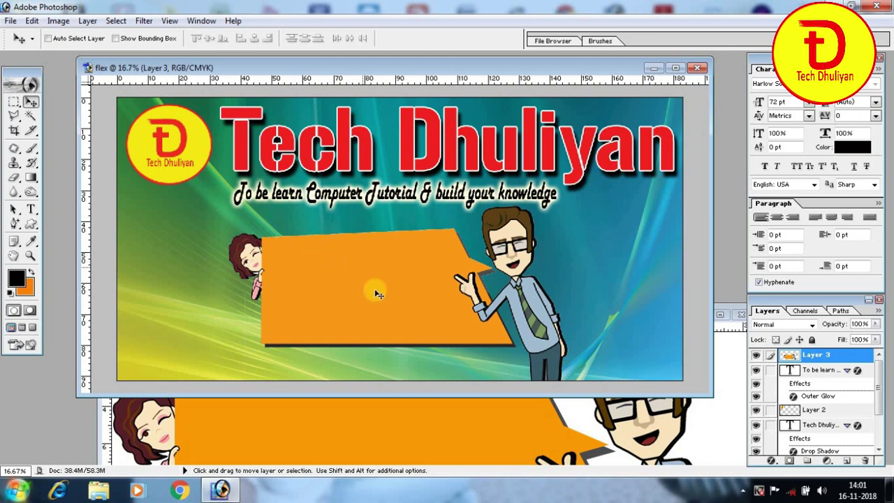
Step: Start a type layer on the orange board in RinkiyMJ, changing size from 72 to 130 pt
left_click(31, 209)
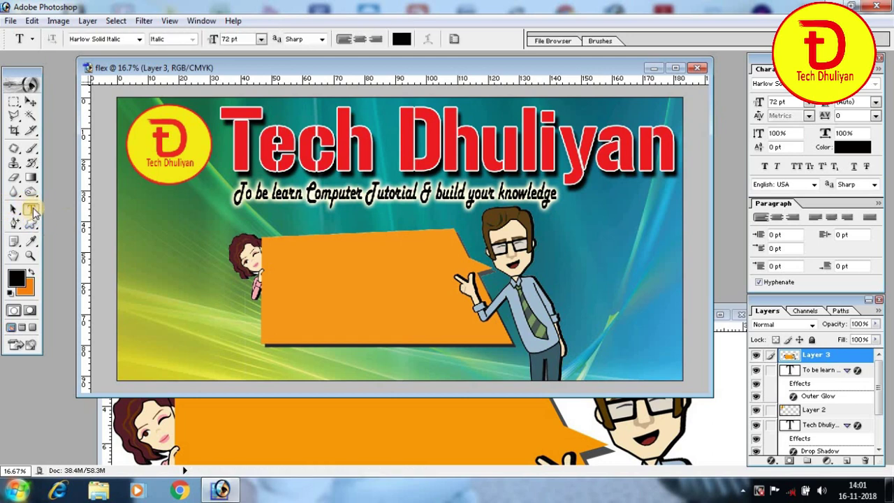
left_click(139, 39)
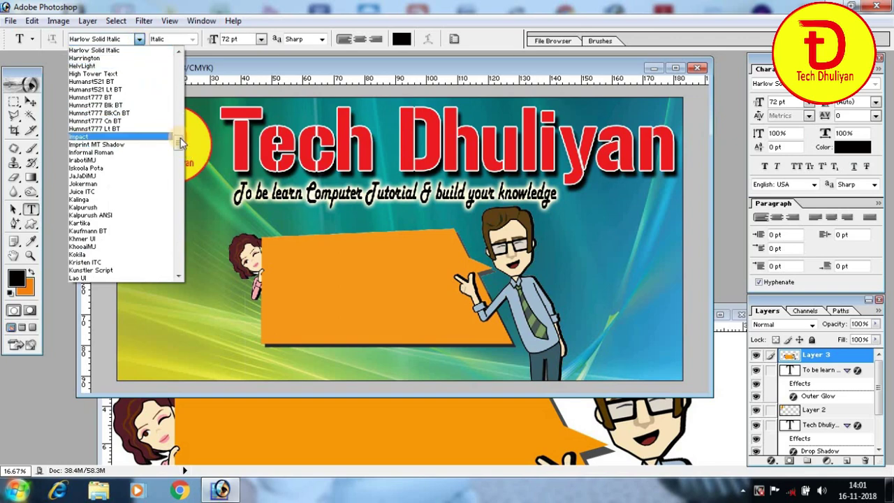
mouse_move(180, 141)
left_mouse_down()
mouse_move(181, 219)
mouse_move(180, 190)
left_mouse_up()
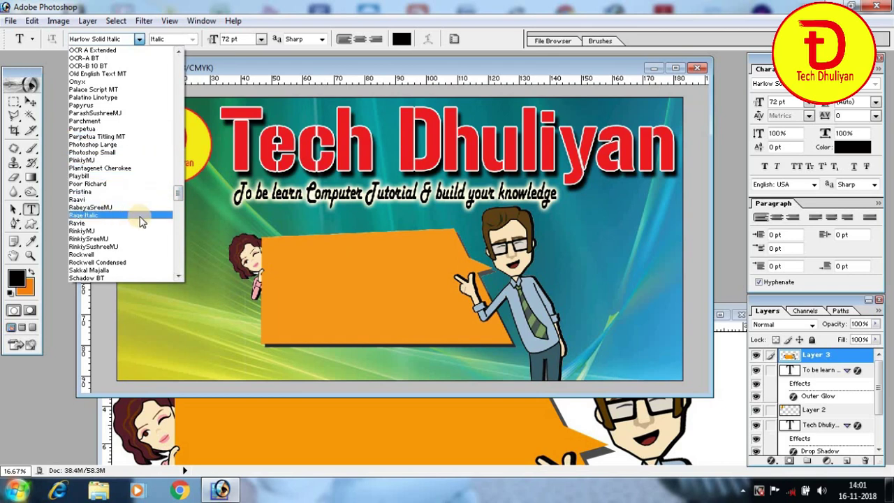
left_click(91, 231)
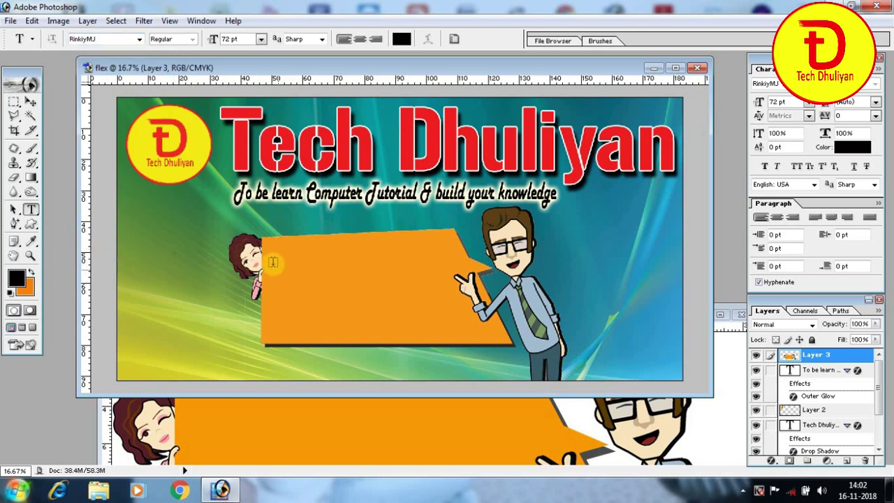
left_click(348, 290)
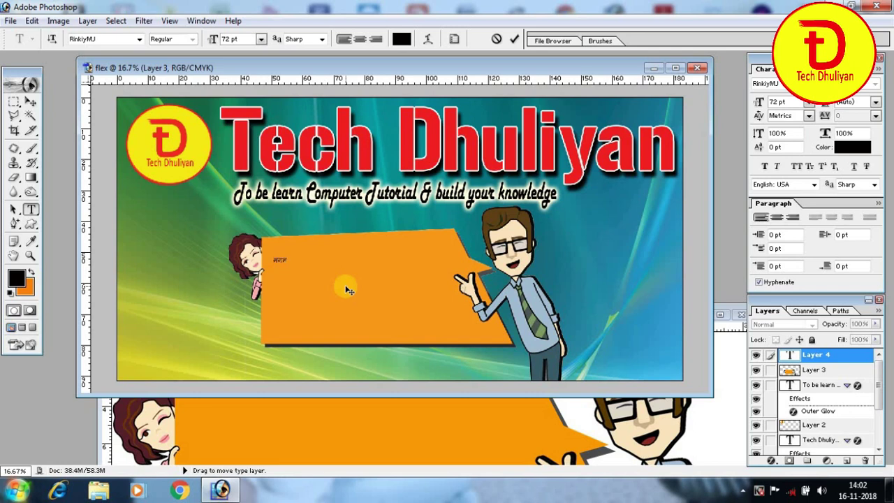
left_click(238, 39)
left_click(216, 41)
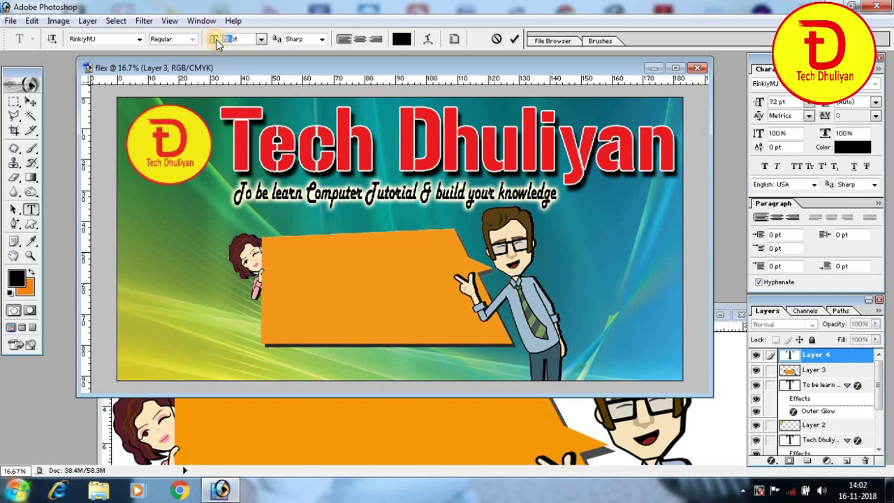
type("130")
key("Return")
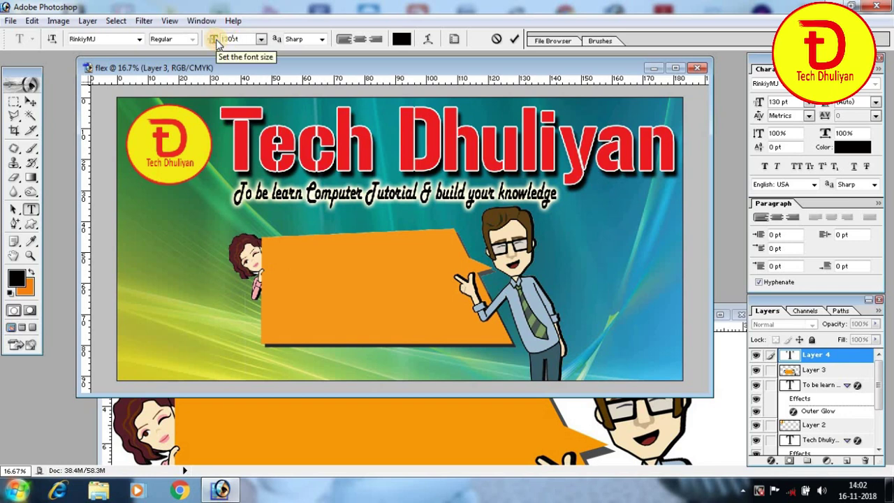
left_click(277, 259)
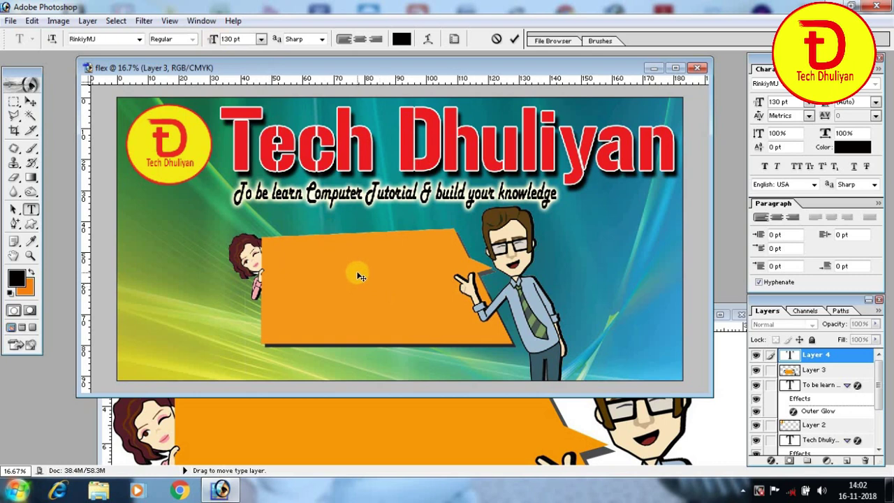
Step: Type the first line of the Bengali message, ending in 'বিভিন্ন'
type("dkj")
key("BackSpace")
key("BackSpace")
key("BackSpace")
key("BackSpace")
type("a")
type("s")
type("a")
type("t")
type("e")
type("ক")
type("া")
type("ি")
type("্প")
type("উ")
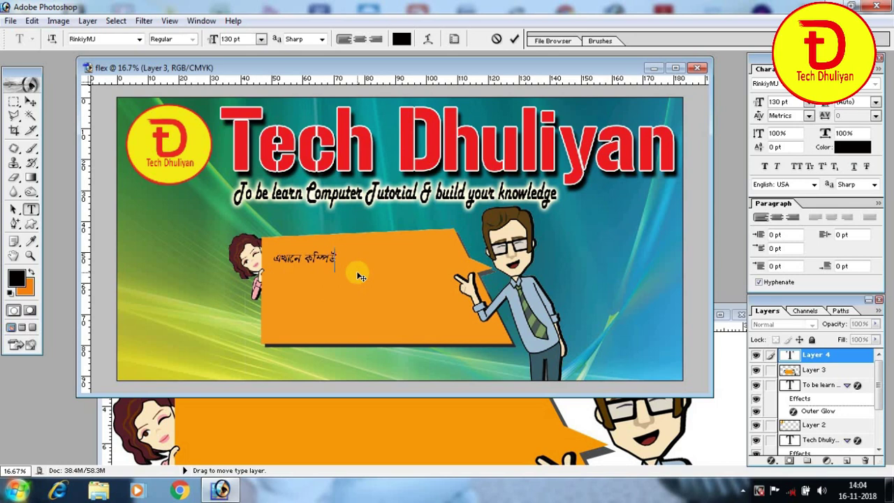
type("টা")
type("রে")
type("র")
type("ব")
key("BackSpace")
type("ি")
type("ব")
type("ভ")
type("িন্ন")
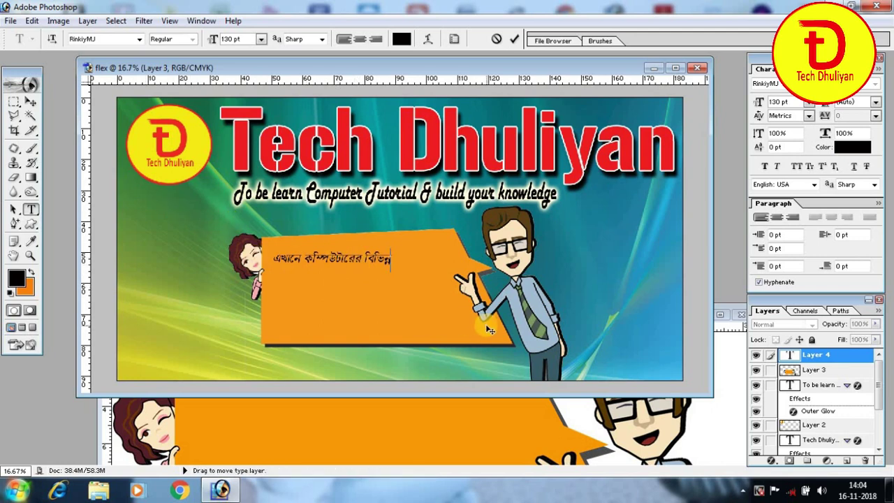
Step: Type the second line, from 'টিউটোরিয়াল' through the word ending 'রিয়ার', fixing typos
key("Return")
type("ট")
type("ি")
type("উ")
type("ট")
type("ো")
type("রি")
type("য়া")
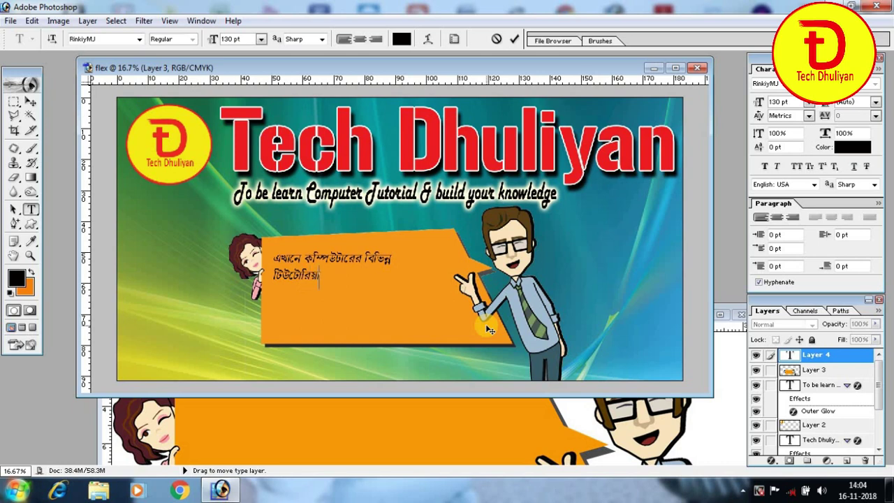
type("ল")
type(" প")
type("ব")
type("ে")
type("ন")
type(" য")
type("া")
type(" অ")
type("াপ")
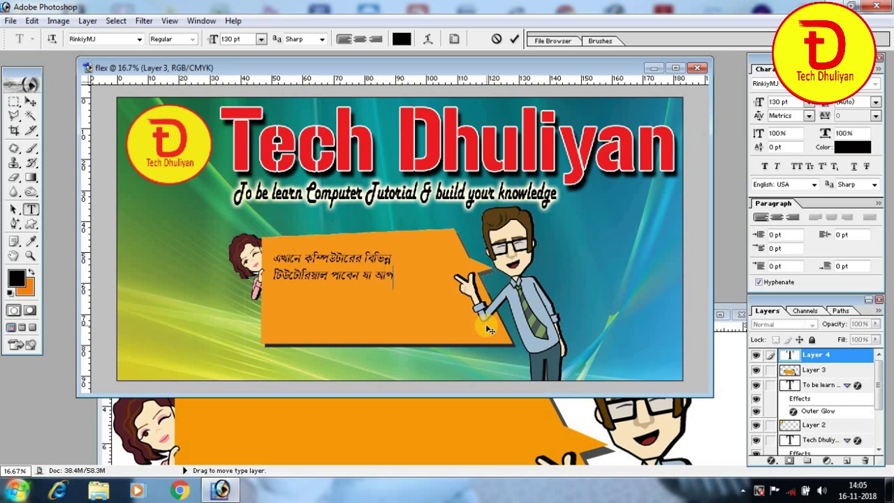
type("ন")
type("ার")
type("ক্র")
key("BackSpace")
key("BackSpace")
key("BackSpace")
type("ক")
key("BackSpace")
key("BackSpace")
type("কা")
type("রিয়")
type("ার")
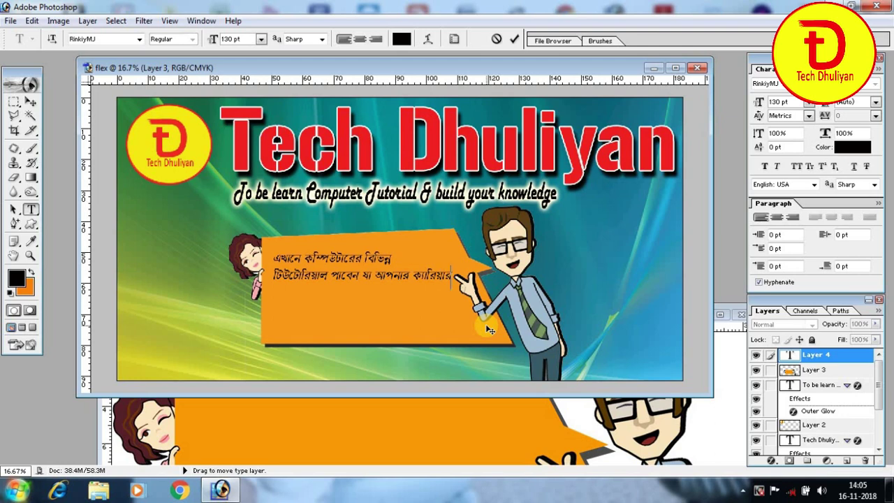
Step: Wrap the last word onto a third line and finish the line ending with 'সাহায্য করবে'
key("Left")
key("Left")
key("Left")
key("Left")
key("Return")
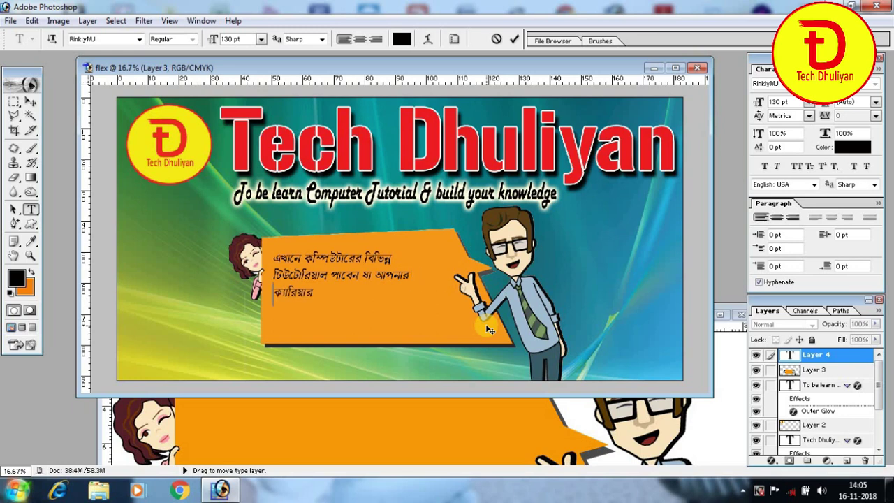
key("Right")
key("Left")
key("BackSpace")
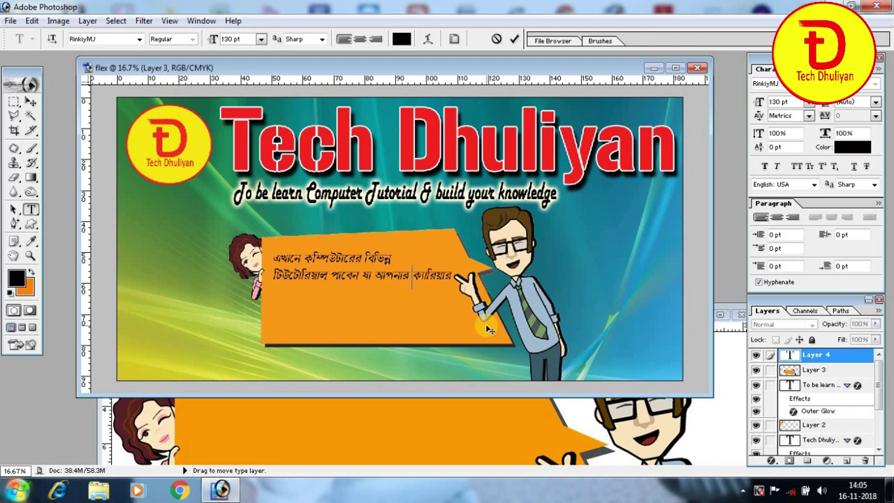
key("Return")
key("Right")
key("Right")
key("Right")
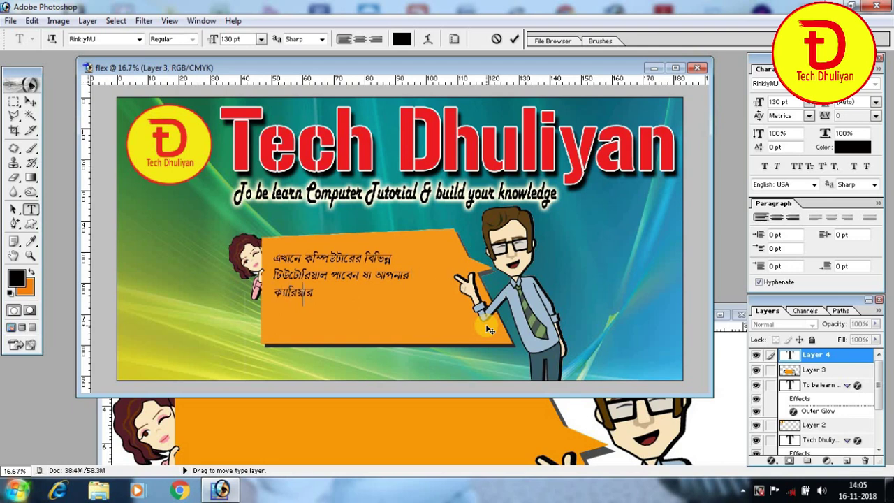
key("Right")
key("Right")
key("Right")
type("জ")
type("্")
type("ব")
type("ন")
type(" গ")
type("ড়")
key("BackSpace")
type("ড়")
type("তত")
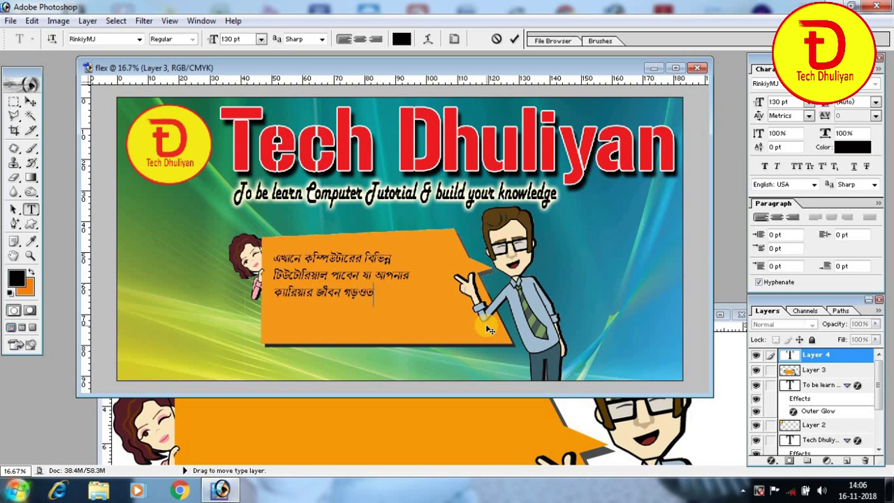
key("BackSpace")
key("BackSpace")
type("ে")
type("ত")
type(" স")
type("া")
type("হ")
type("া")
type("য")
type("্য")
type(" ক")
type("রে")
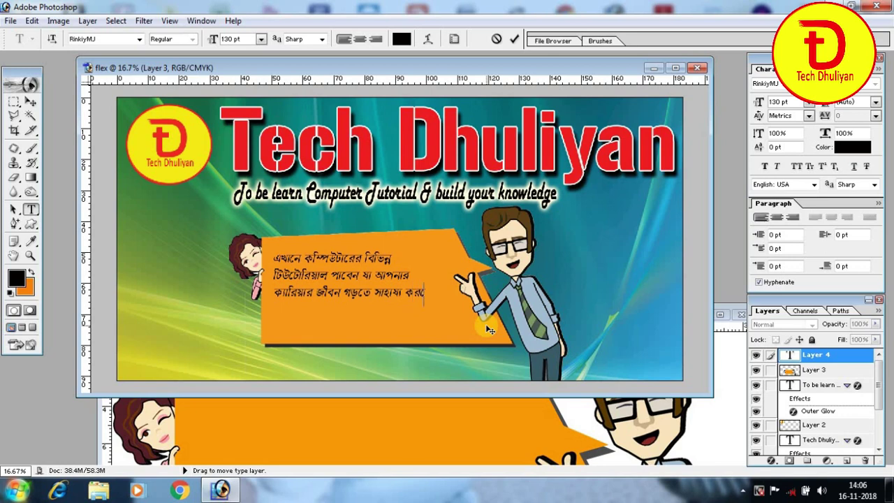
type("ব")
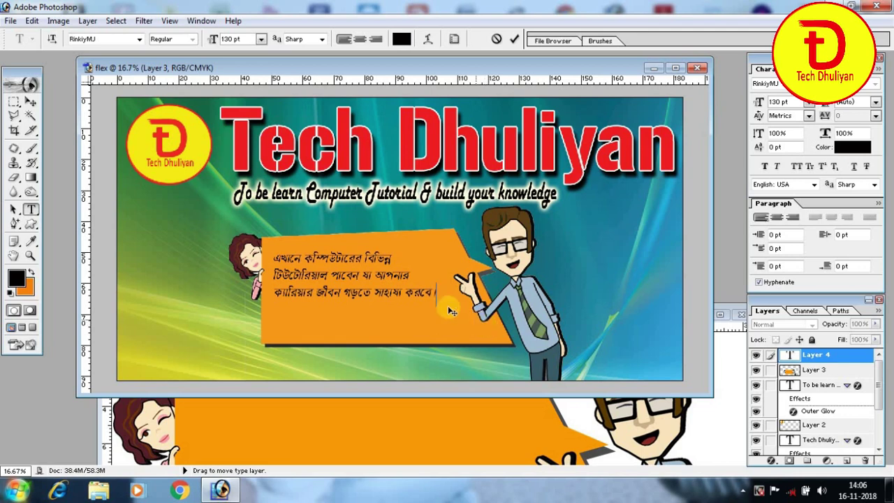
Step: Commit the Bengali text, nudge it up, and scale it to about 130% wide by 200% tall
left_click_drag(452, 311, 465, 316)
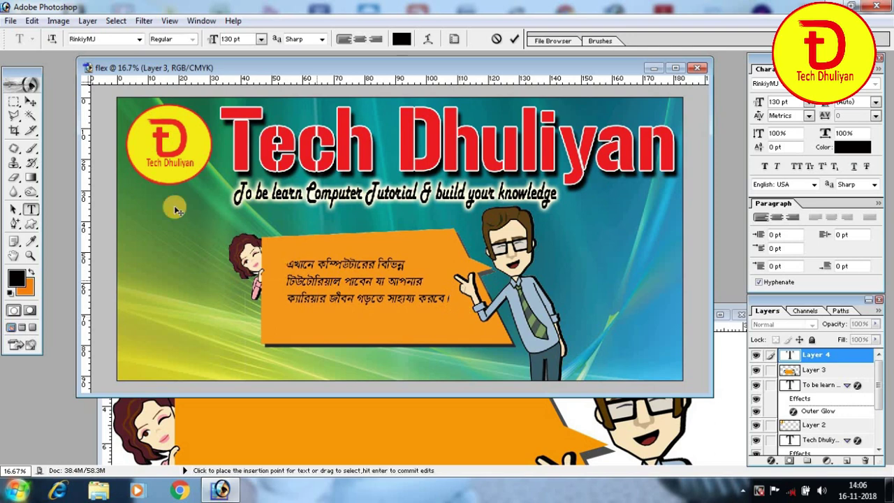
left_click(32, 102)
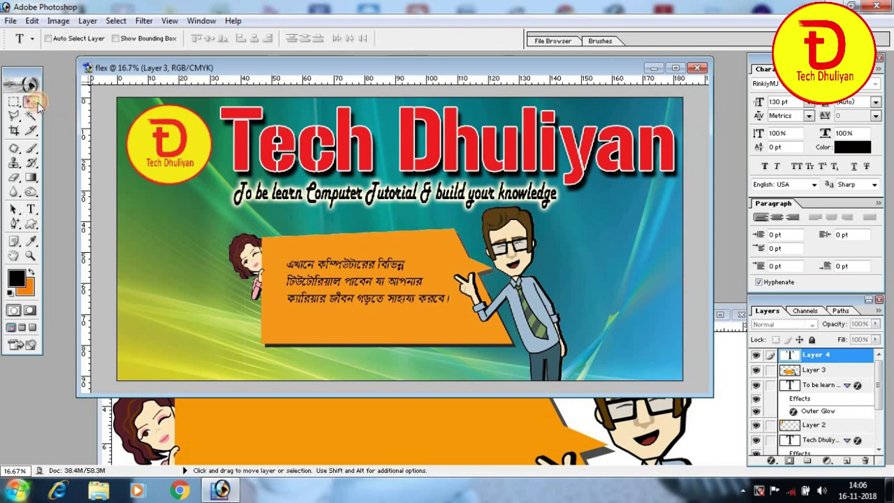
left_click_drag(394, 308, 395, 296)
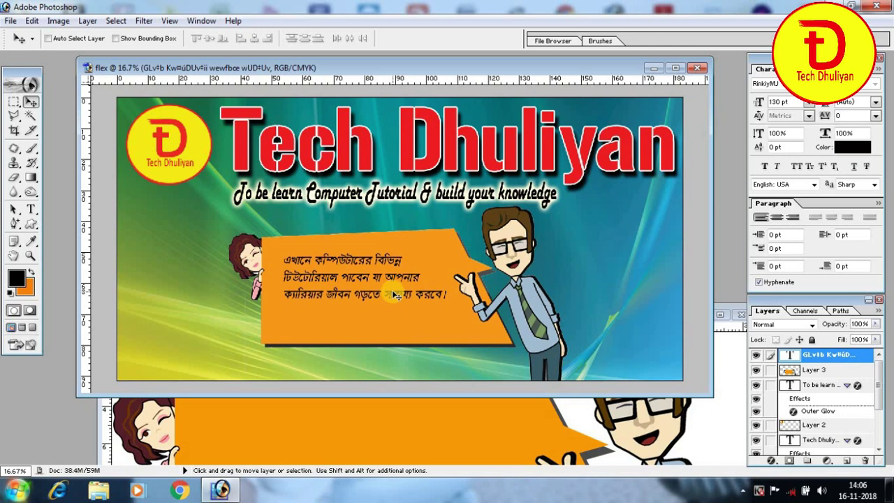
key("ctrl+t")
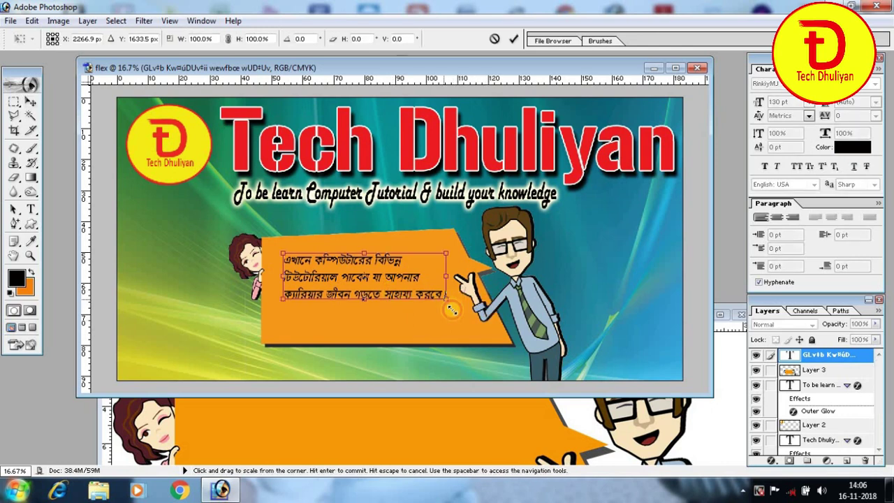
left_click_drag(451, 310, 486, 348)
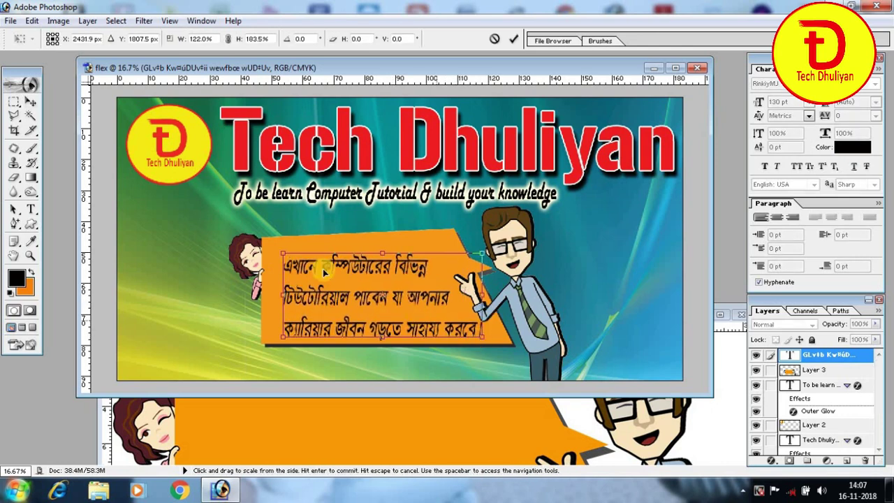
left_click_drag(283, 255, 272, 246)
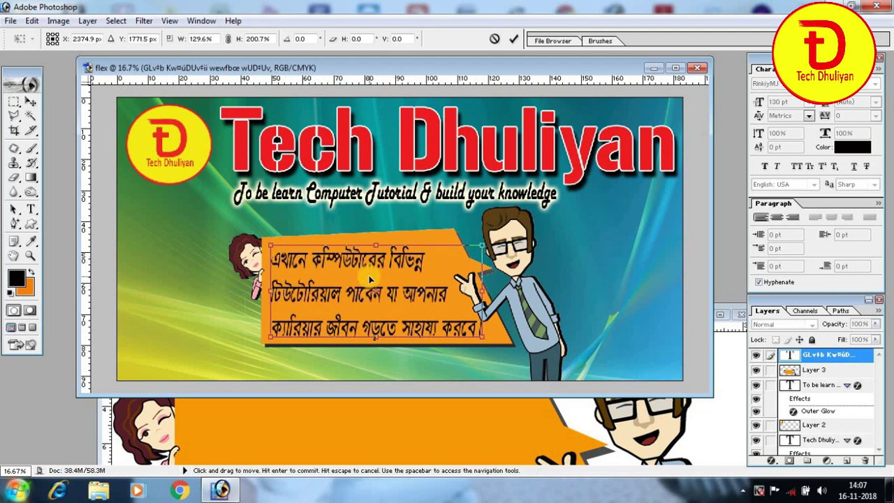
key("Return")
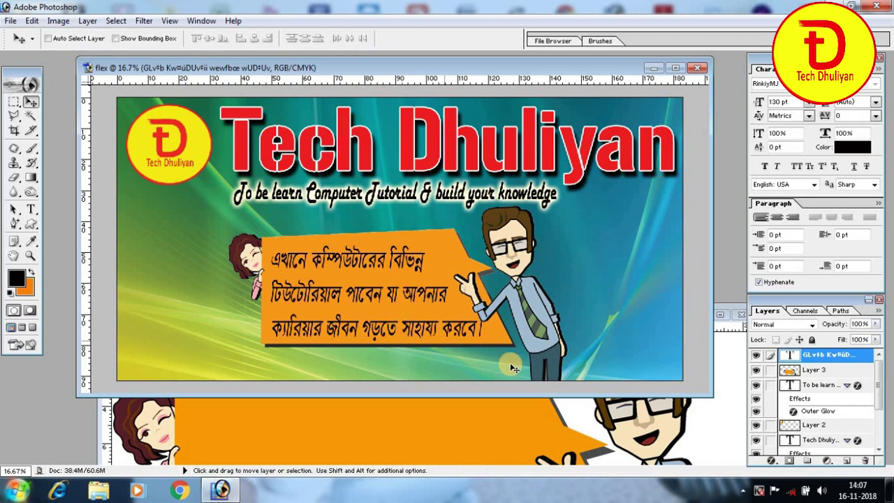
Step: Add an Outer Glow with size 70, opacity 100 and a slight spread to the Bengali text
left_click(766, 464)
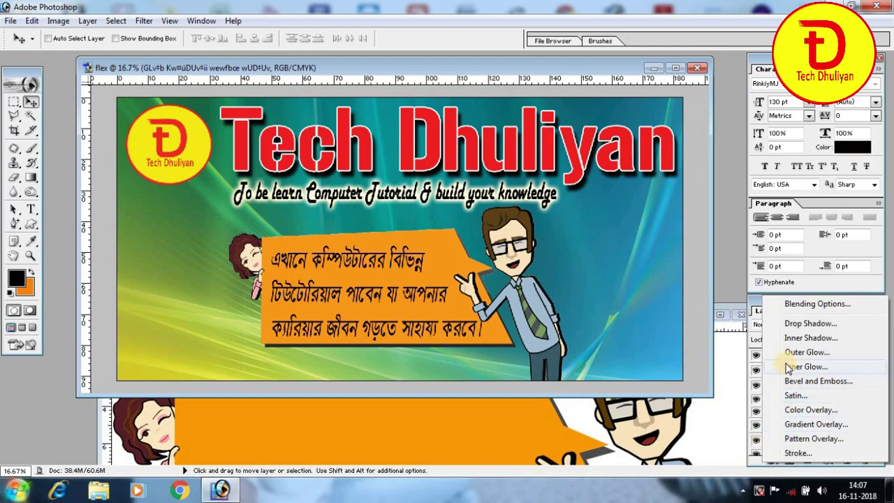
left_click(802, 351)
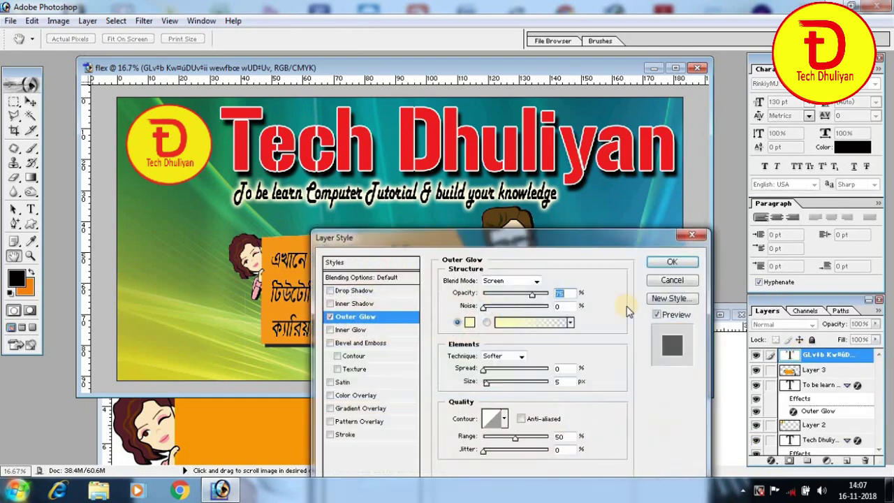
left_click_drag(545, 238, 697, 105)
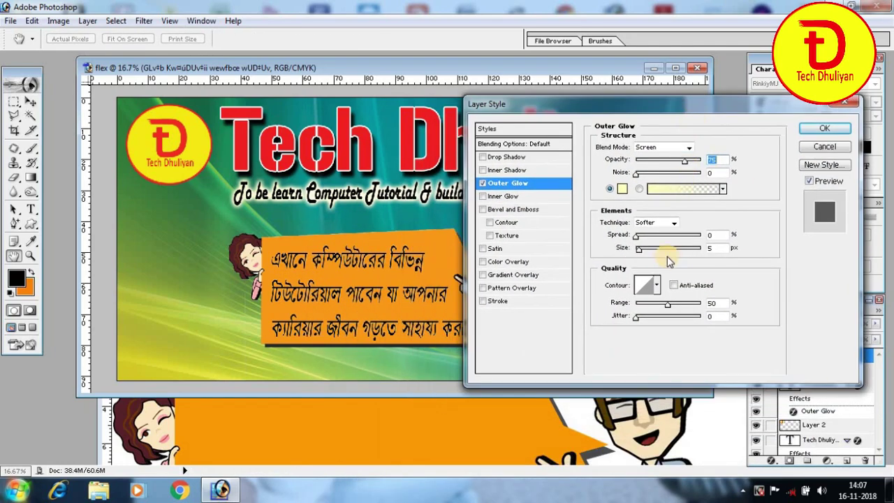
left_click_drag(638, 249, 656, 249)
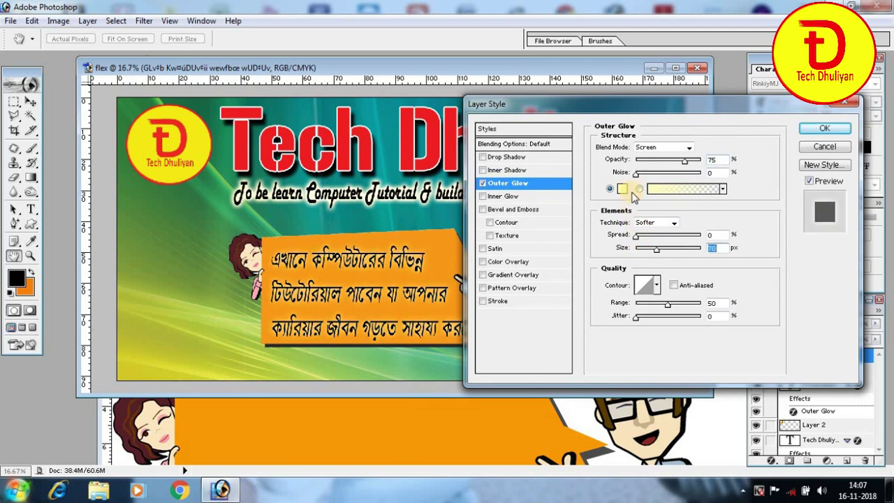
left_click_drag(684, 160, 707, 162)
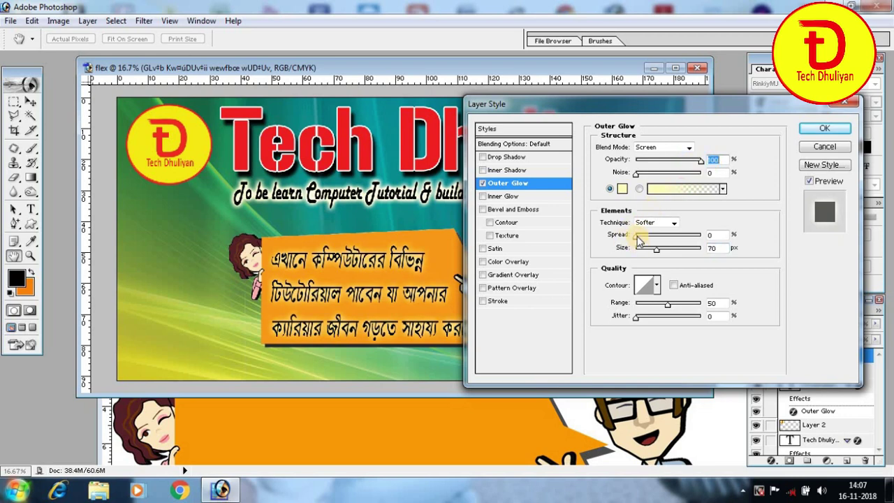
left_click_drag(637, 238, 641, 239)
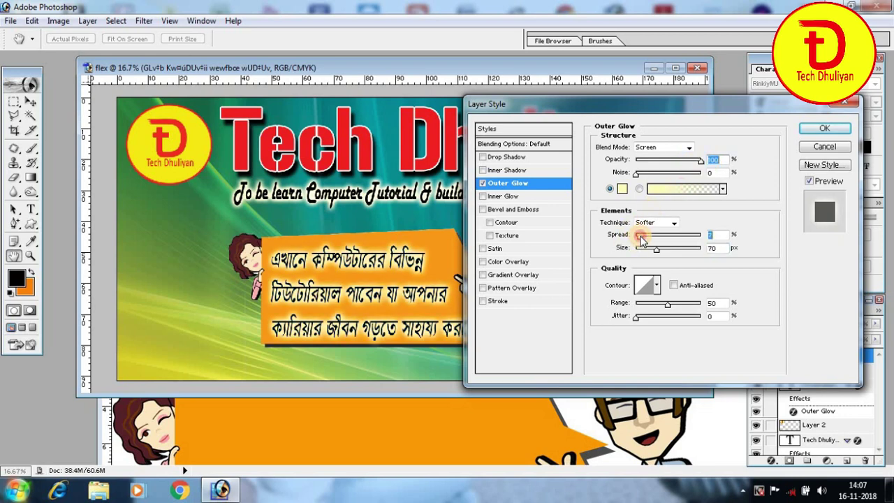
left_click(806, 128)
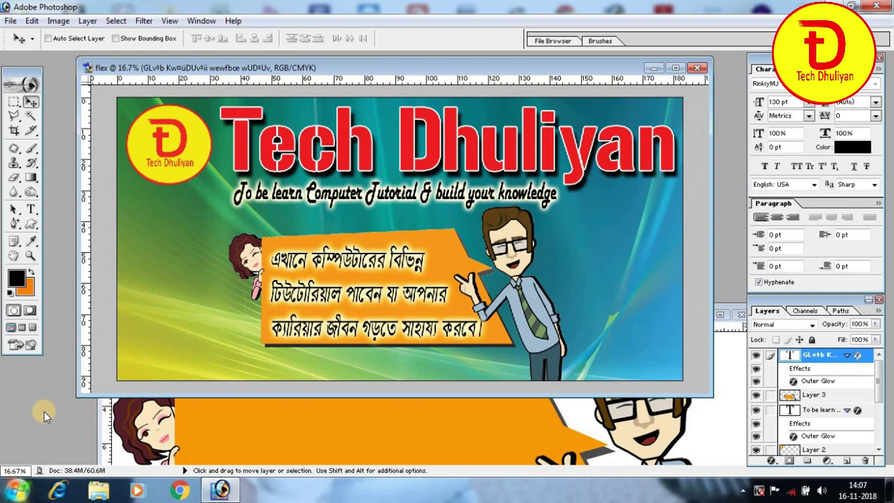
key("ctrl+o")
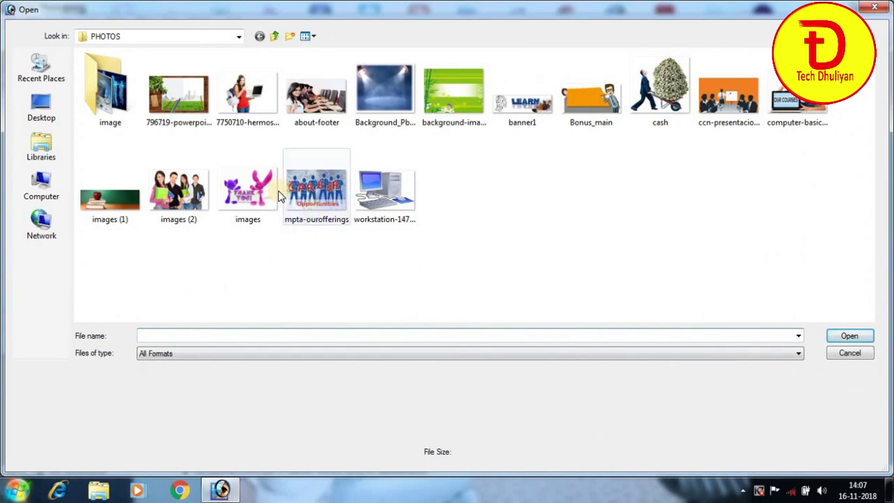
Step: Open the 'wallpaper copy' JPEG from the Desktop, browsing via YouTube (F:)
left_click(40, 197)
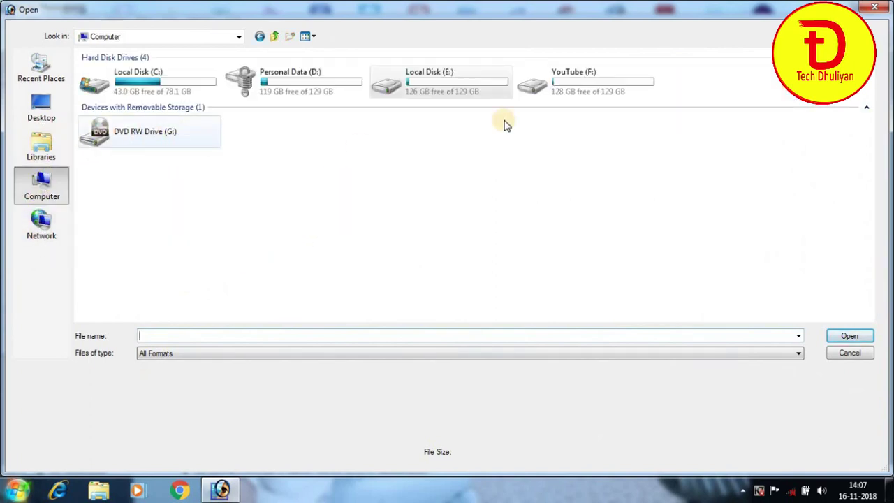
double_click(561, 79)
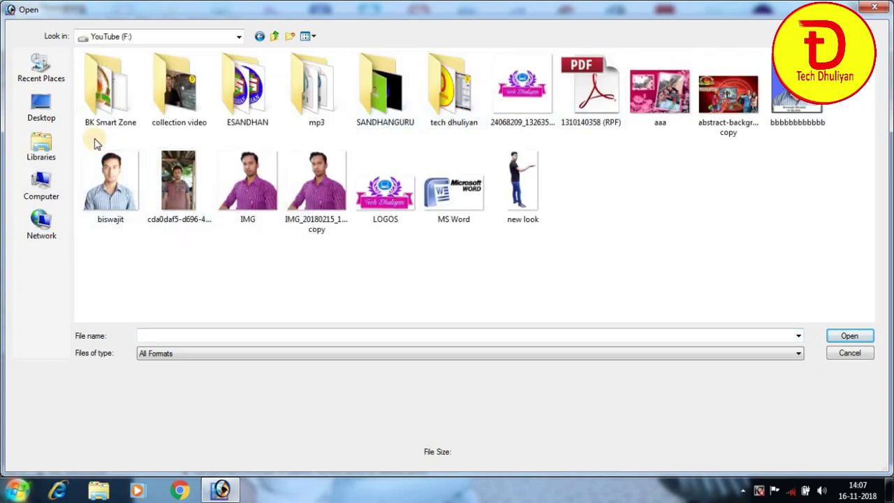
left_click(52, 109)
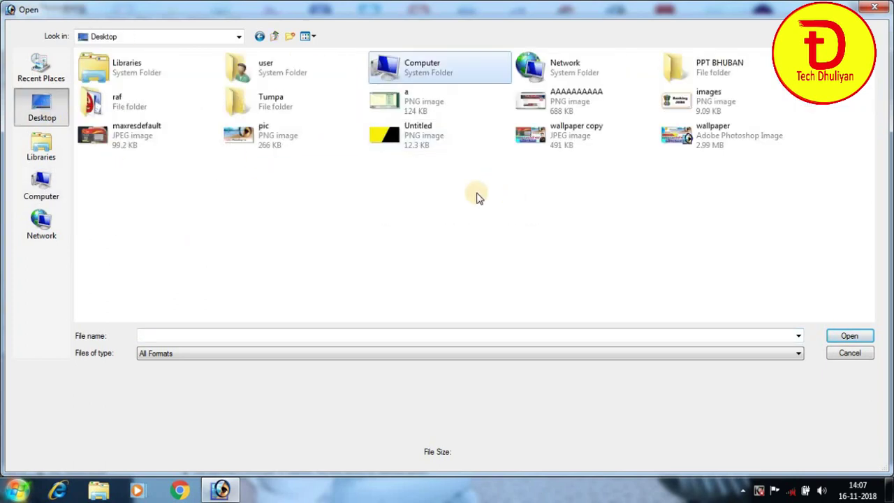
left_click(535, 135)
left_click(849, 336)
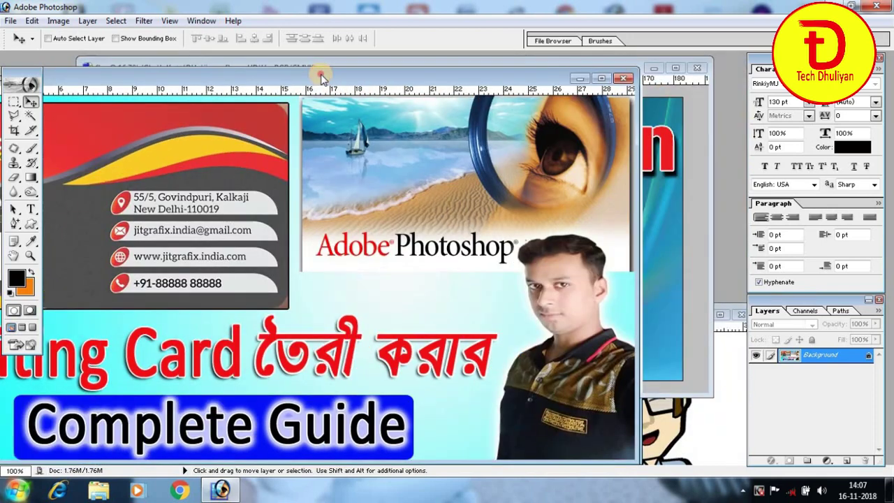
Step: Move the wallpaper copy window aside, dismiss the locked-layer alert, and choose the Polygonal Lasso Tool
left_click_drag(531, 73, 321, 79)
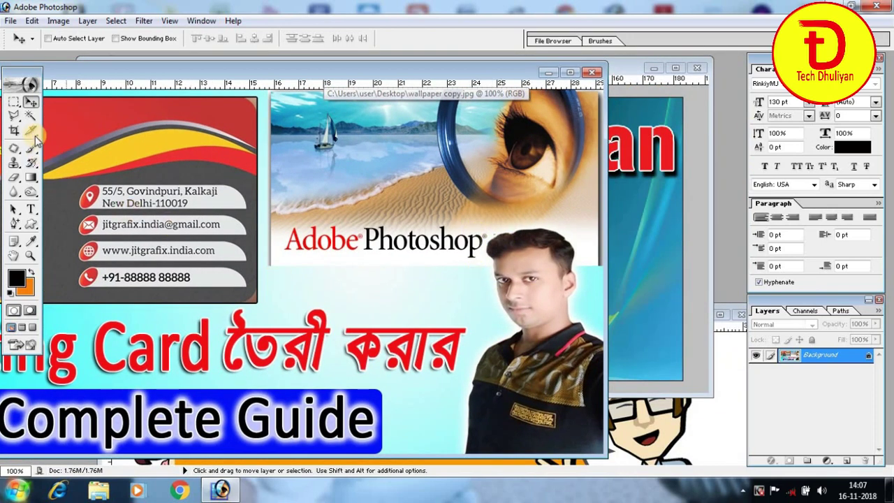
left_click(476, 291)
left_click(447, 192)
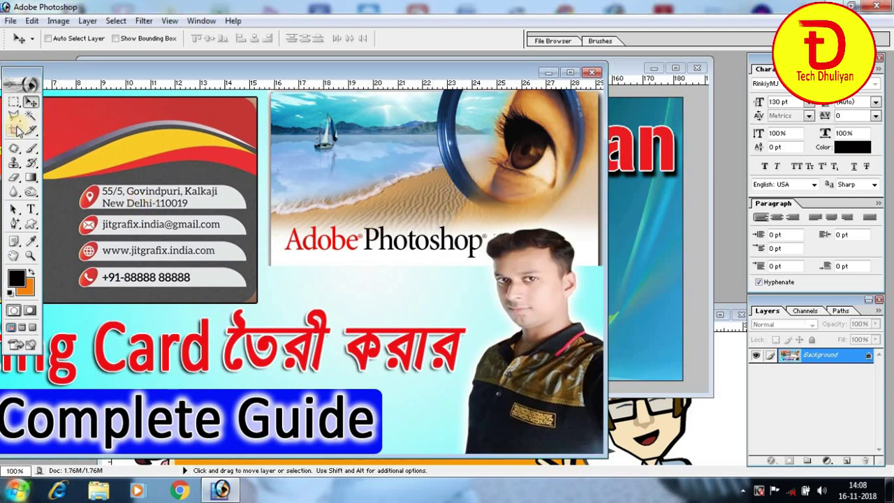
left_click_drag(14, 117, 49, 138)
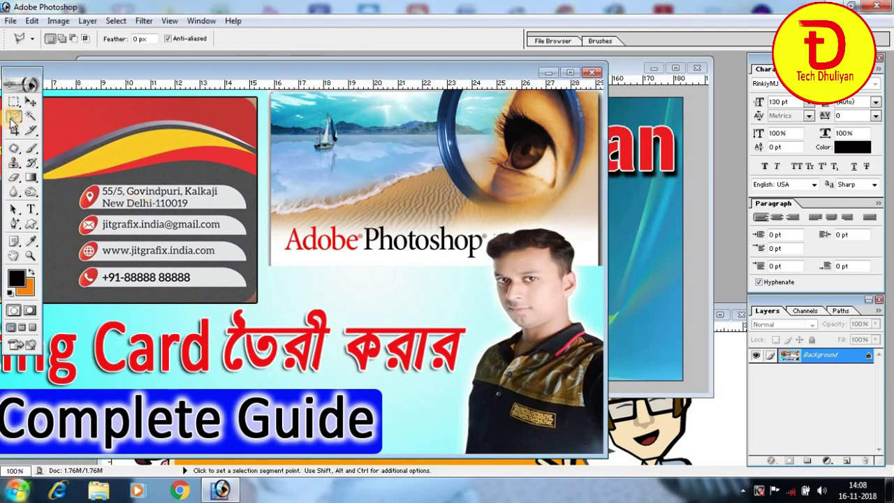
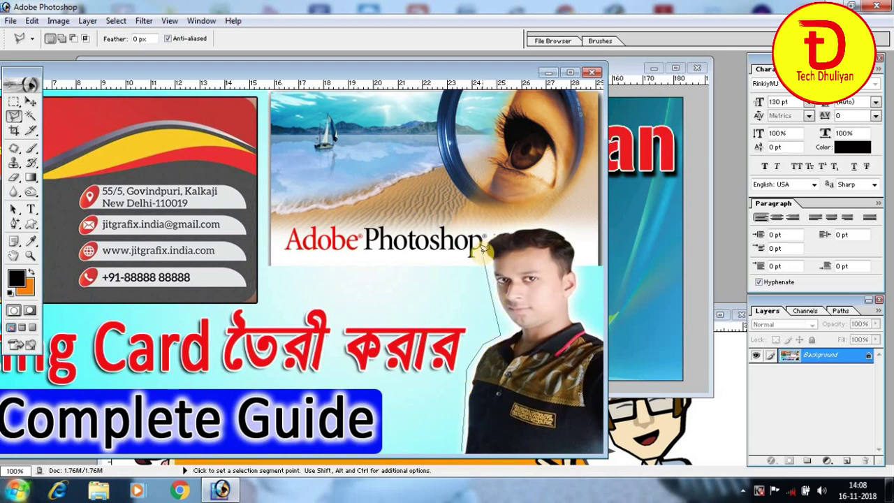
Step: Trace a closed Polygonal Lasso selection around the man in the business-card photo
left_click(535, 234)
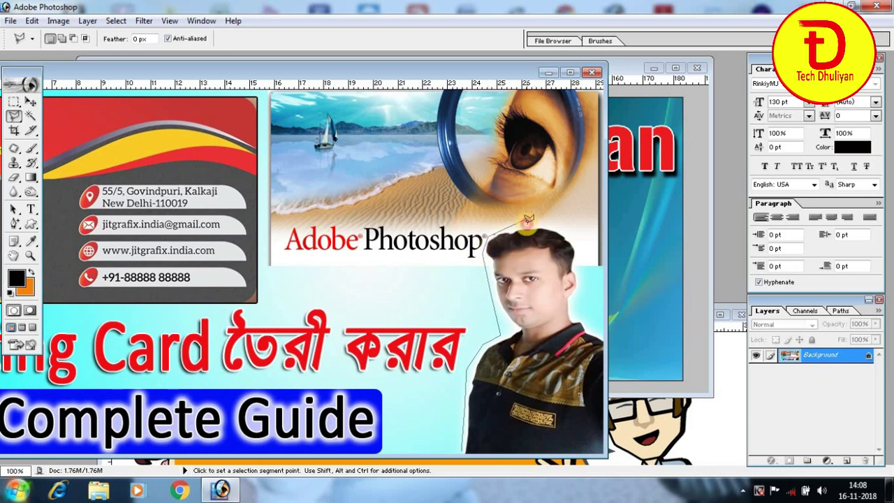
left_click(569, 231)
left_click(600, 261)
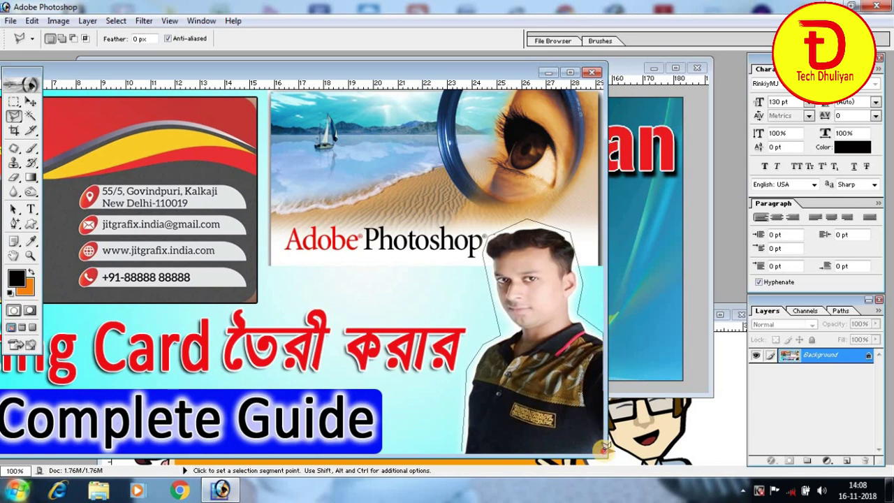
left_click(464, 450)
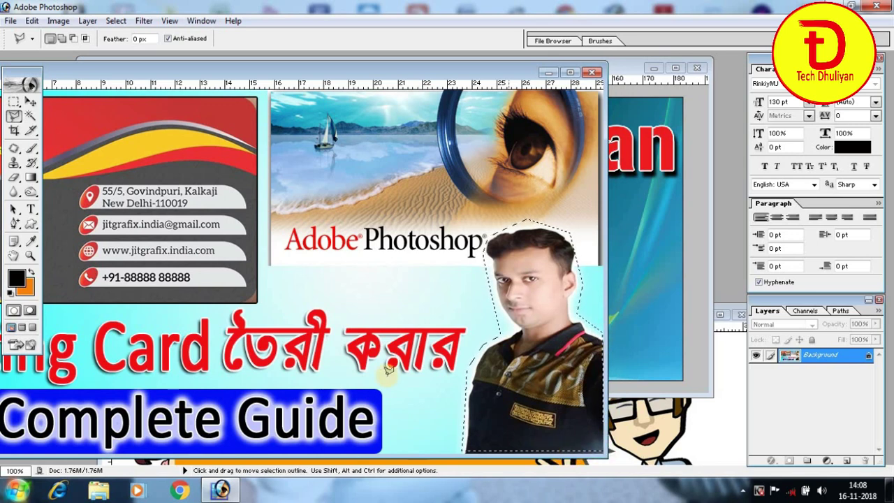
left_click(30, 102)
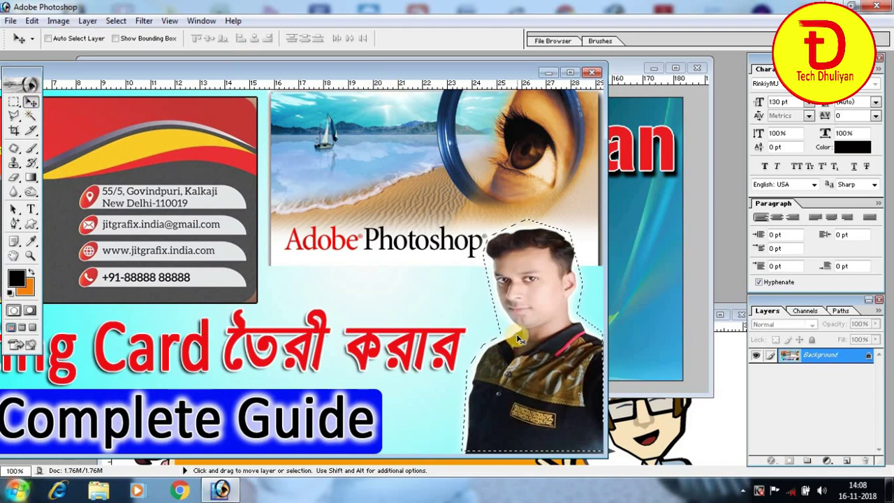
Step: Drag the man into the flex banner as Layer 4, scaled to about 487% at bottom right
mouse_move(518, 338)
left_mouse_down()
mouse_move(642, 255)
mouse_move(679, 358)
mouse_move(667, 368)
left_mouse_up()
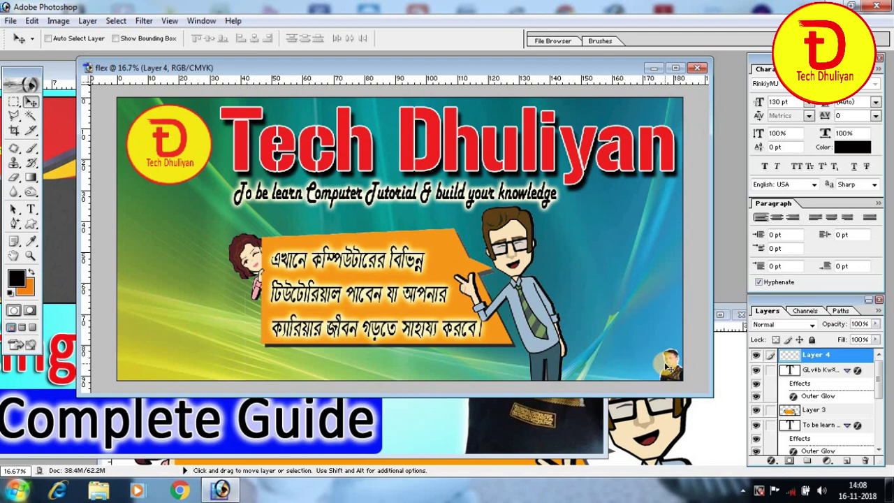
key("ctrl+t")
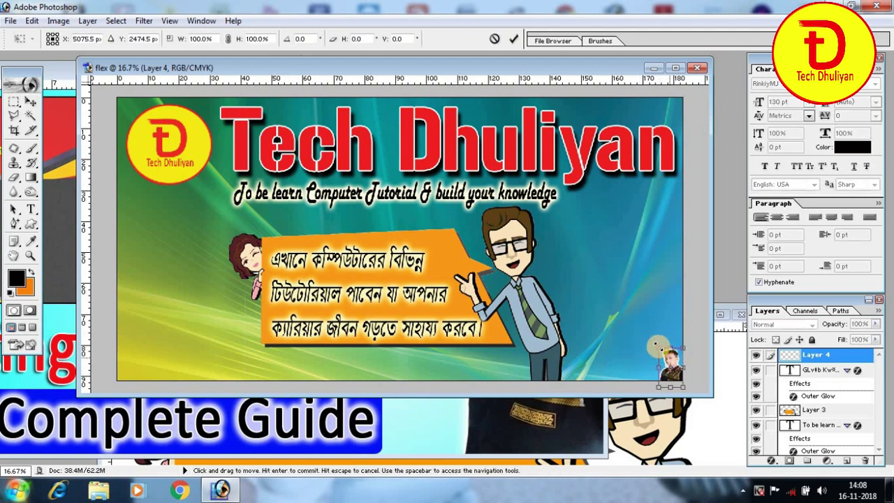
left_click_drag(659, 348, 617, 266)
left_click_drag(575, 241, 567, 199)
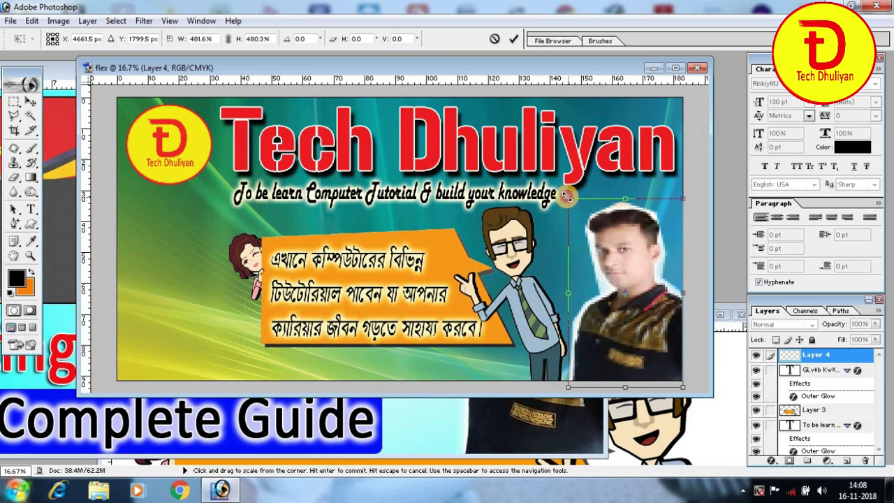
left_click_drag(636, 300, 635, 292)
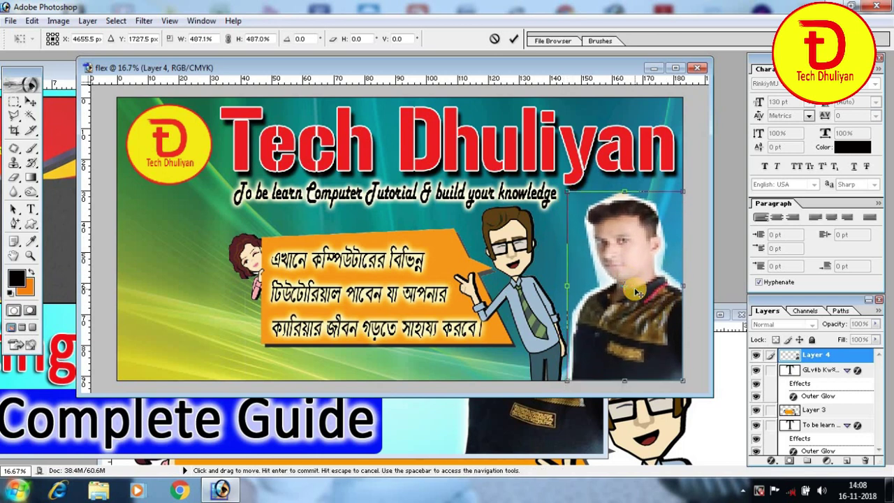
key("Return")
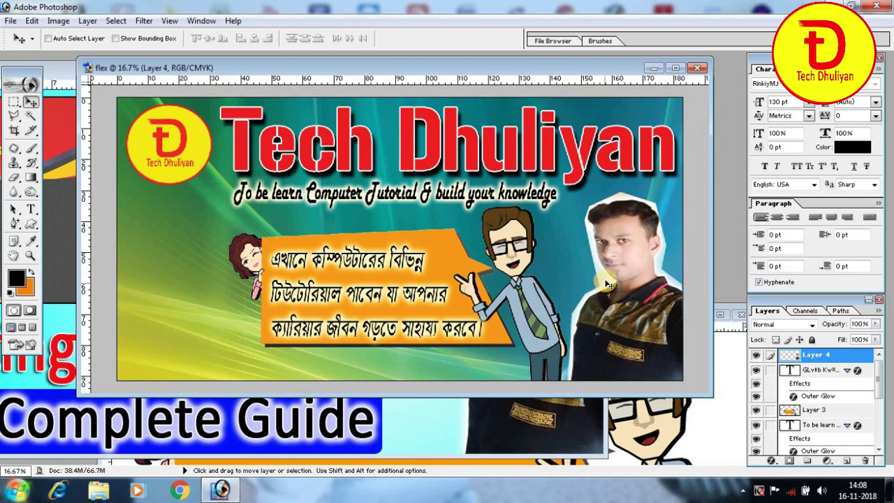
Step: Magic-wand and delete the white outline around the man, then erase leftover fringe near his head
left_click(32, 115)
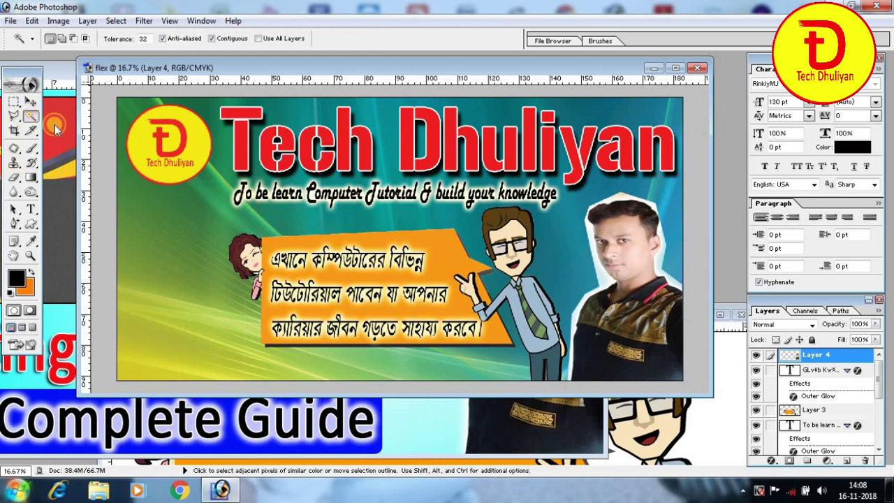
left_click(594, 277)
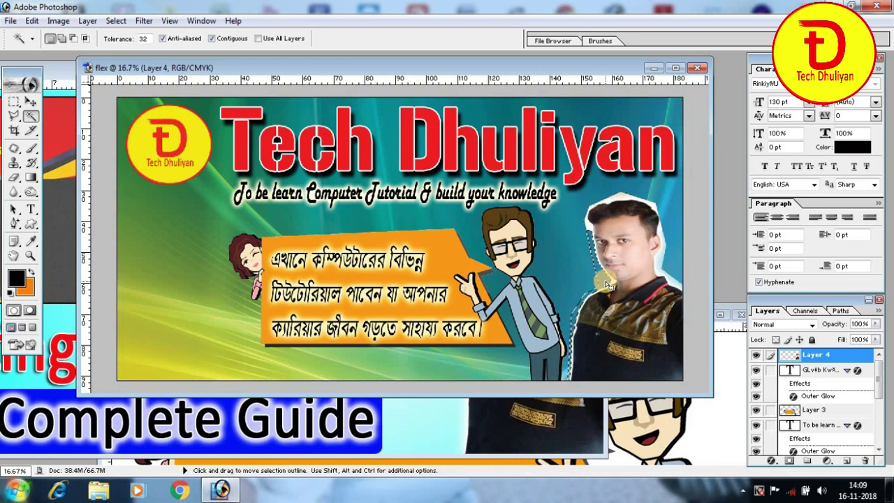
left_click(662, 274)
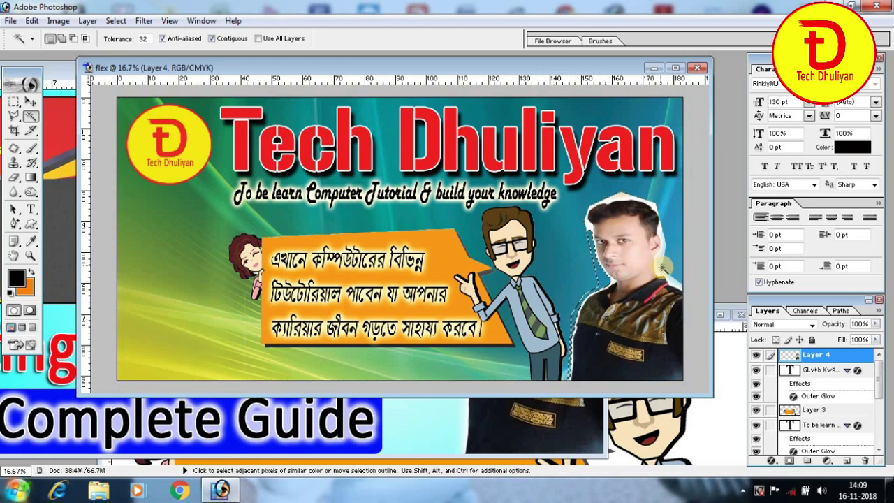
left_click(646, 199)
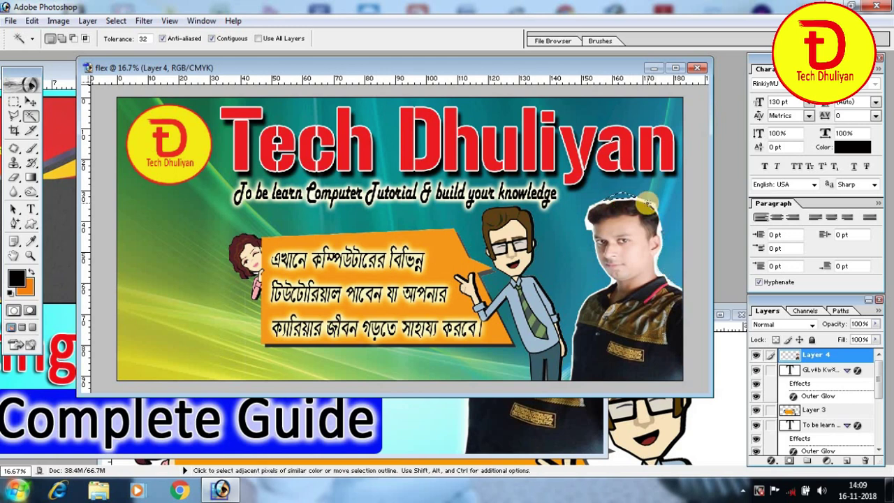
left_click(653, 209, "shift")
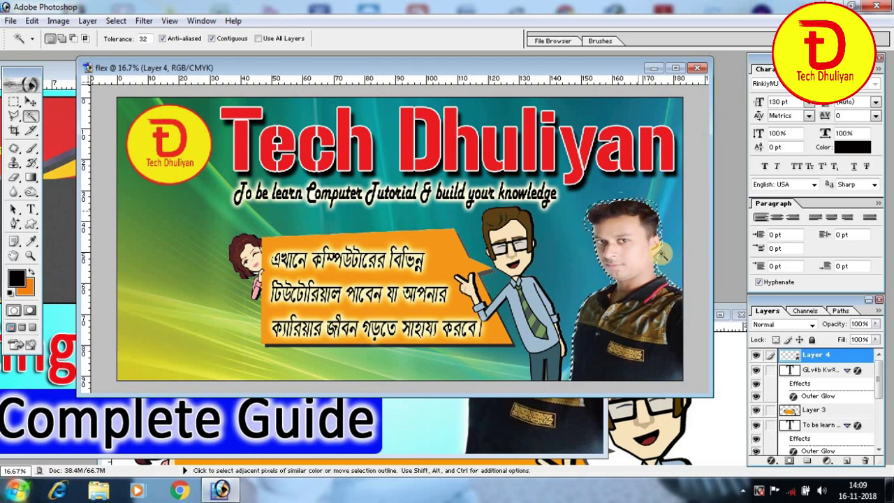
key("Delete")
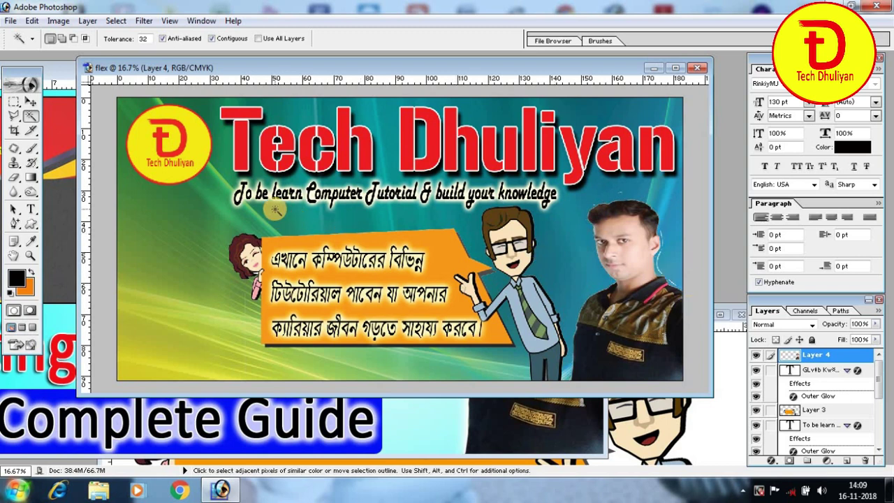
left_click(14, 178)
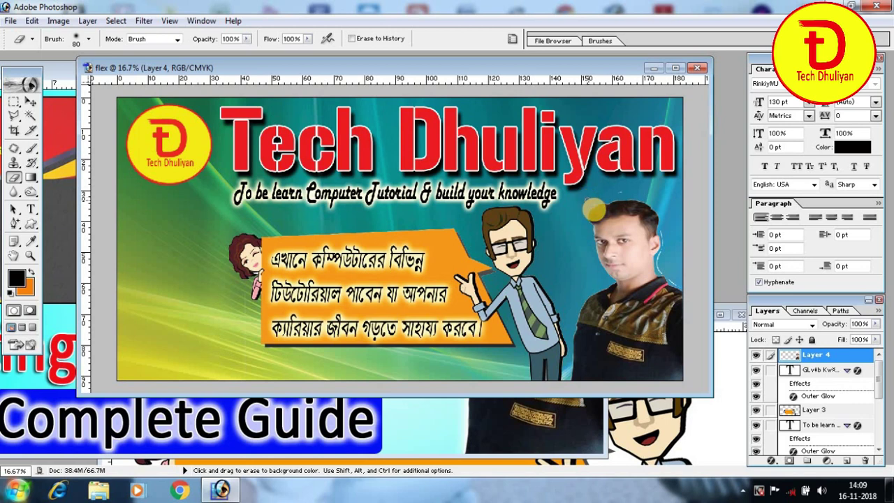
left_click_drag(592, 204, 619, 196)
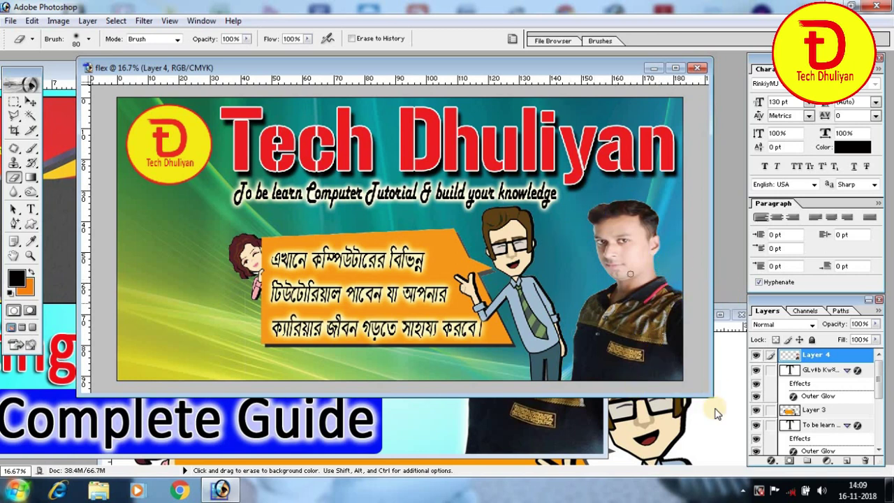
Step: Give Layer 4 an Outer Glow: Screen, 75% opacity, size 79 px
left_click(773, 462)
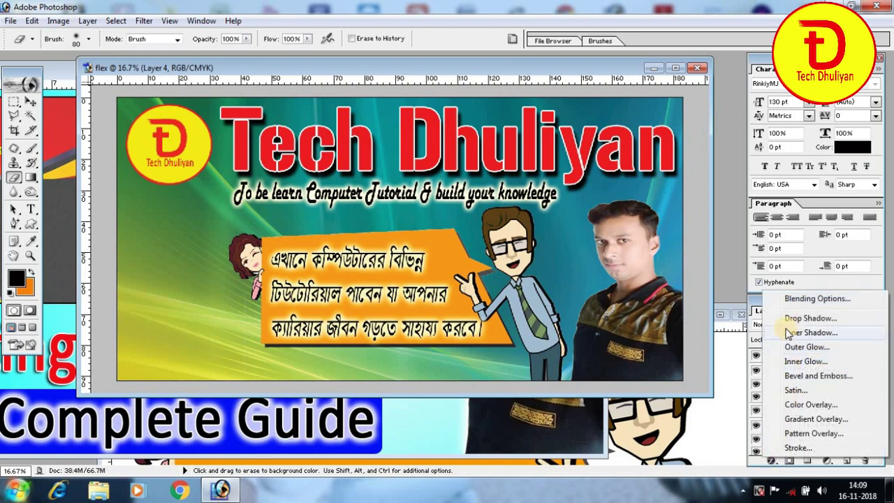
left_click(800, 351)
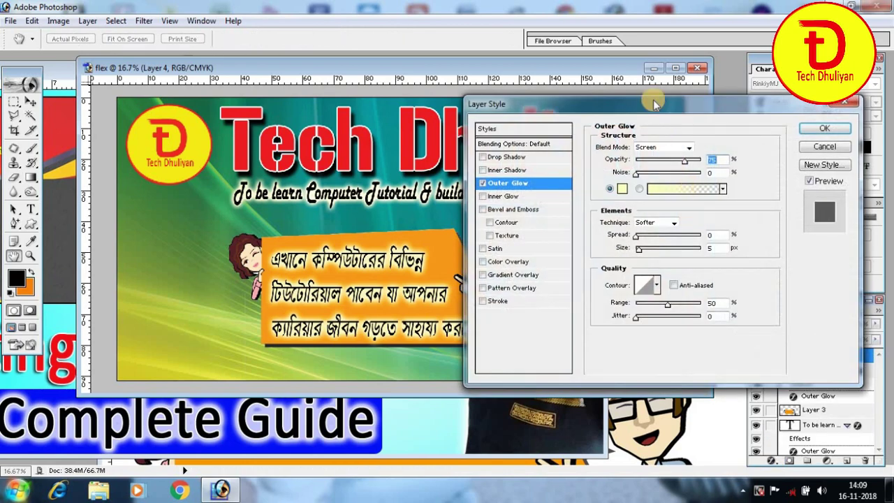
left_click_drag(544, 90, 146, 70)
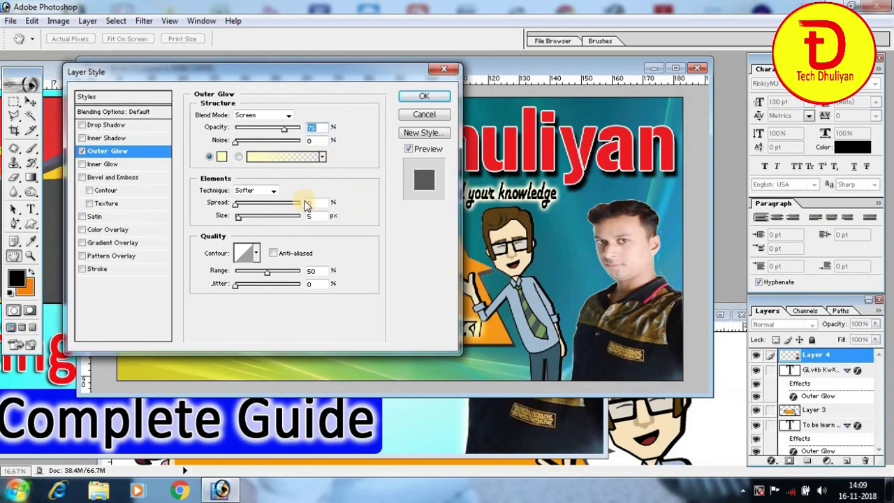
mouse_move(243, 218)
left_mouse_down()
mouse_move(256, 222)
mouse_move(238, 204)
left_mouse_up()
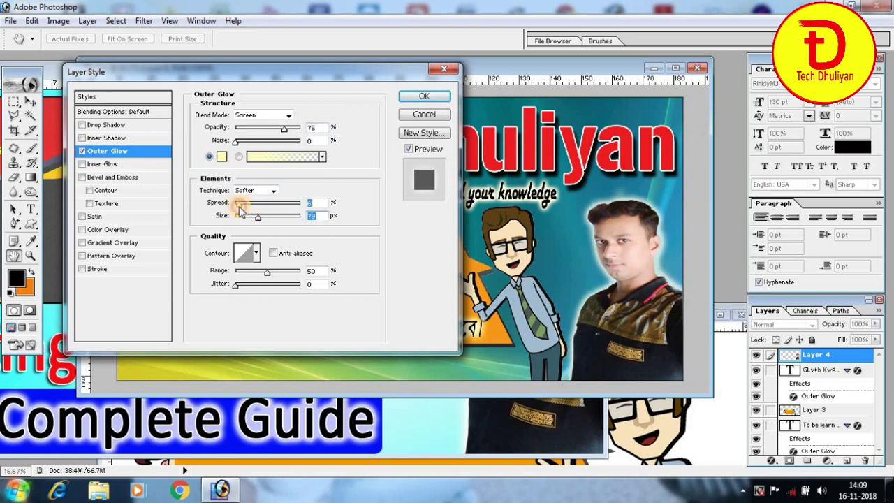
left_click(423, 96)
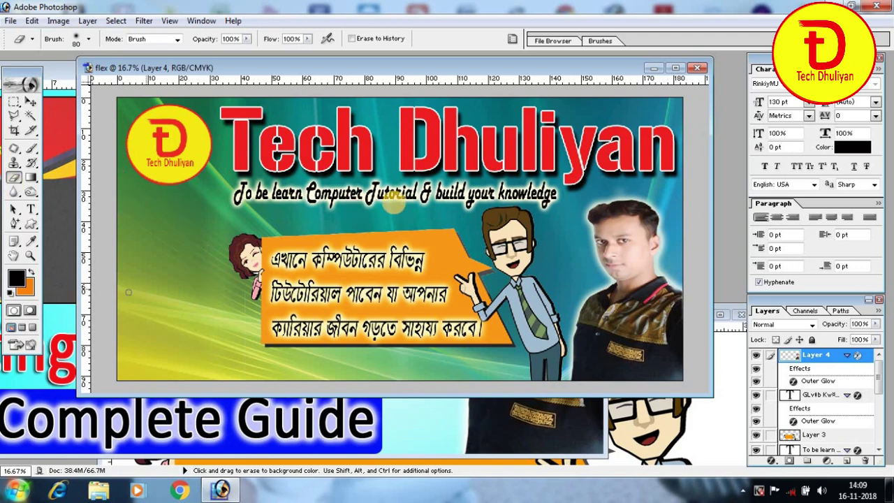
Step: Close the business-card document without saving, and close Bonus_main.jpg
left_click(250, 445)
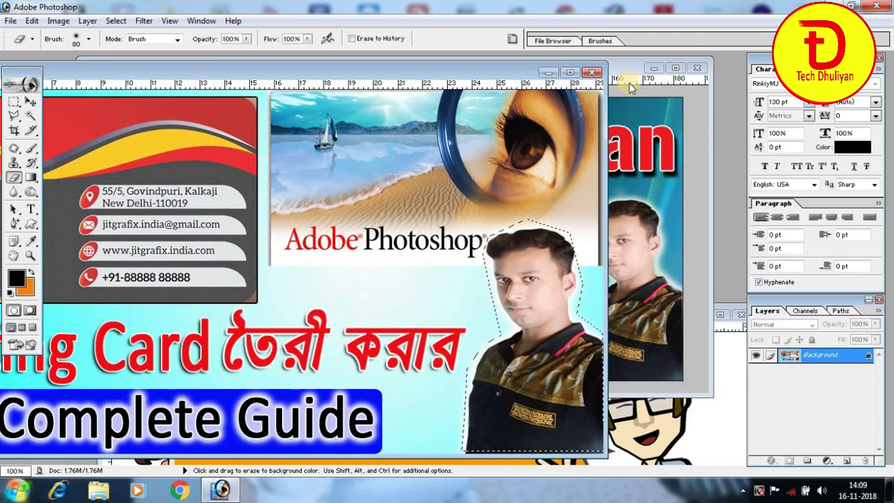
left_click(592, 72)
left_click(453, 192)
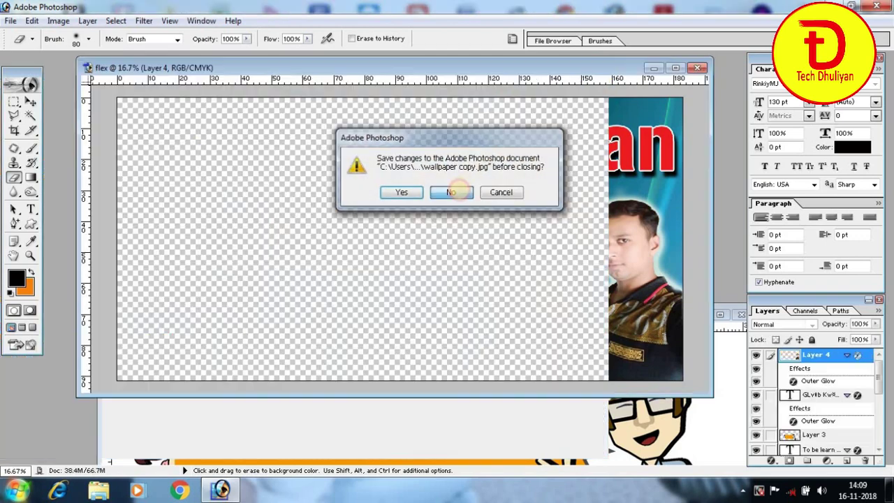
left_click(401, 428)
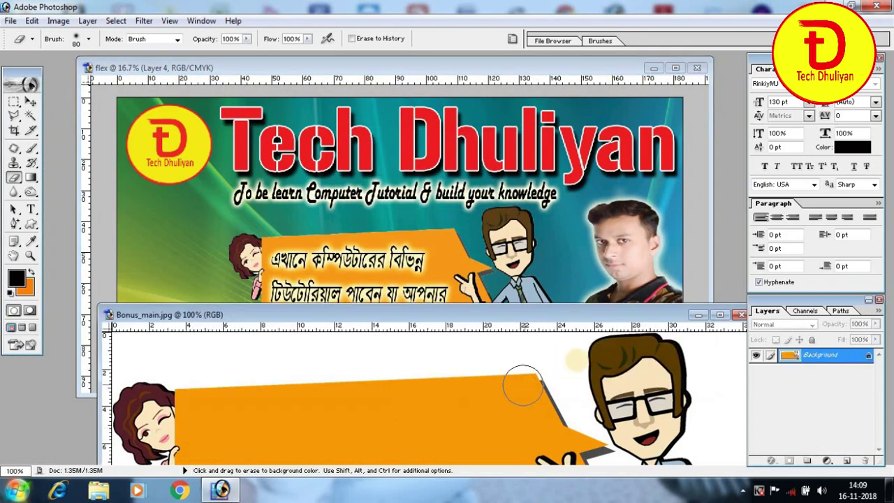
left_click(741, 316)
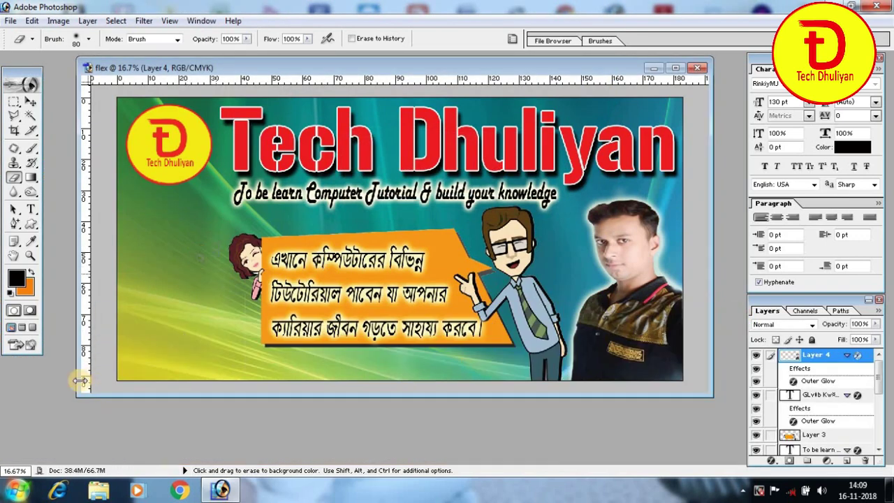
Step: Open computer_pc_PNG17493.png from E:\dtp\Clipart for DTP\Others
double_click(5, 389)
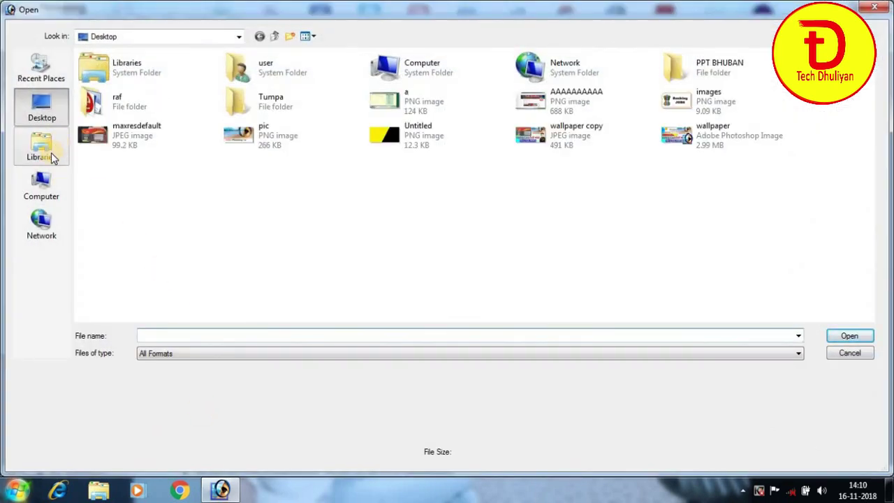
left_click(41, 185)
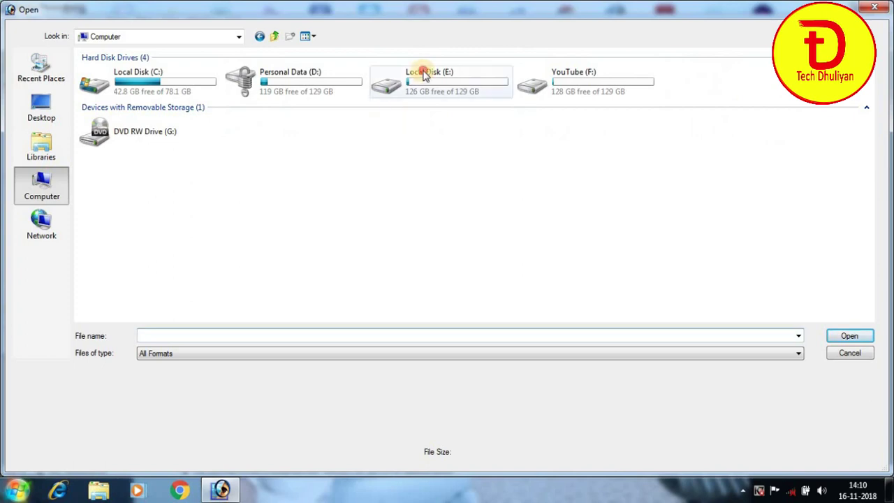
double_click(419, 80)
double_click(183, 90)
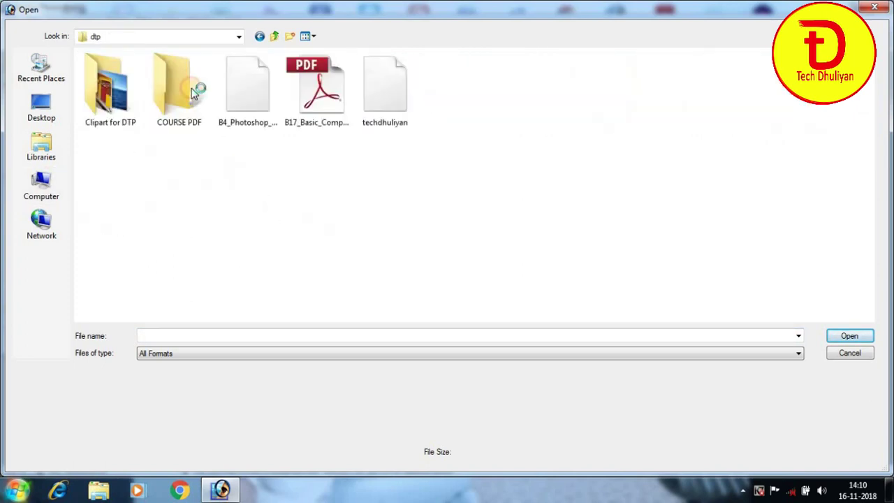
double_click(119, 82)
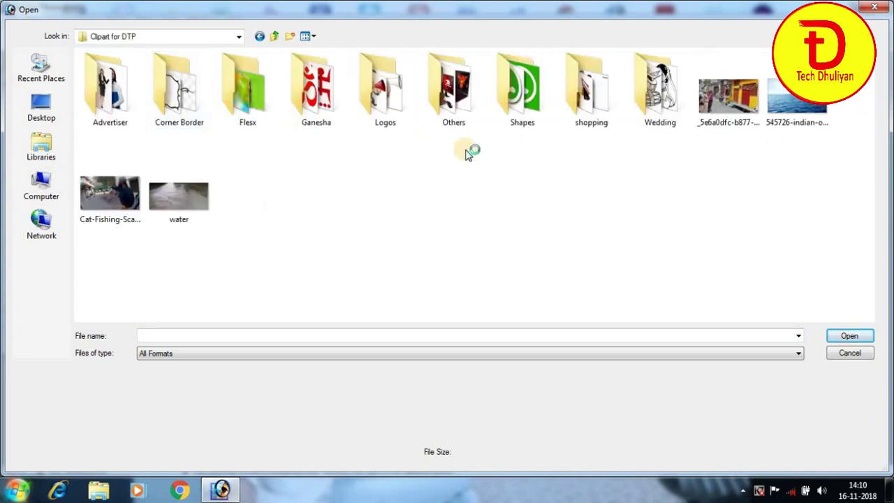
double_click(453, 82)
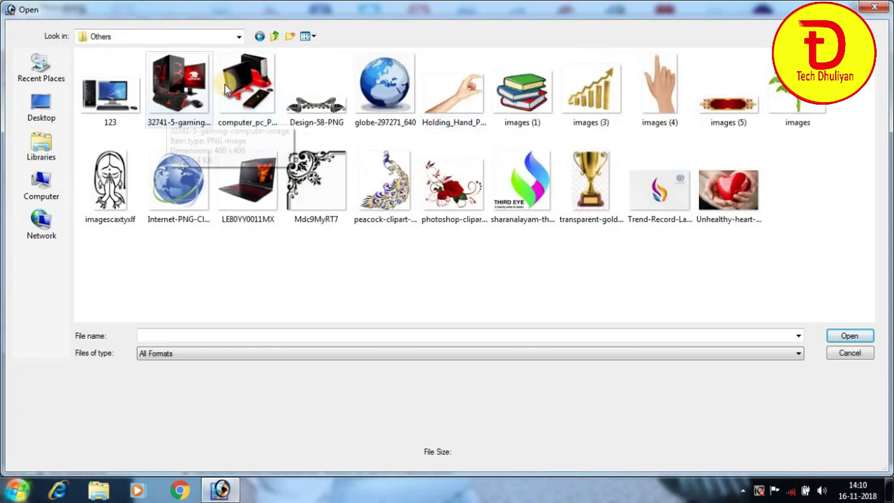
left_click(243, 105)
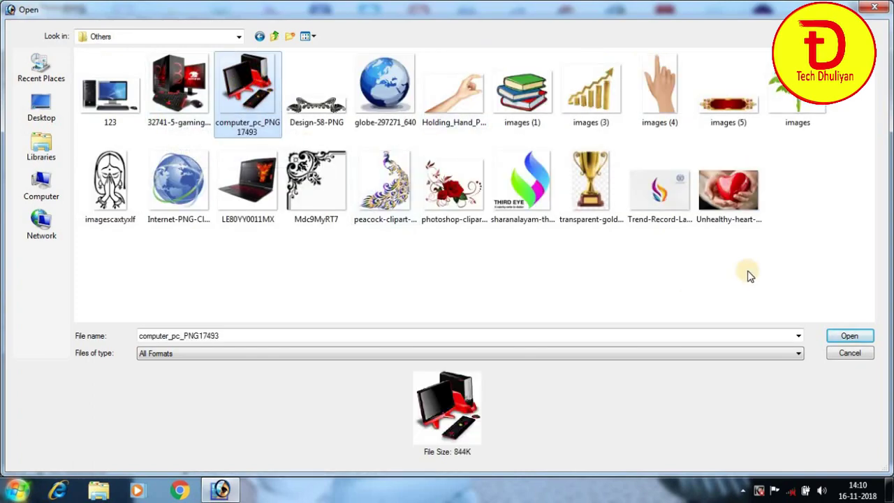
left_click(841, 337)
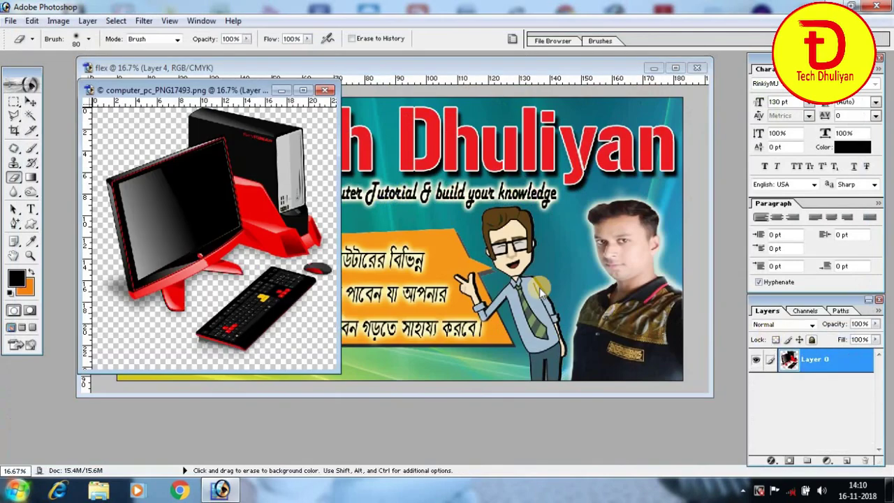
Step: Bring the computer clipart onto the banner as Layer 5 on the left side
mouse_move(176, 98)
left_mouse_down()
mouse_move(400, 143)
mouse_move(538, 139)
left_mouse_up()
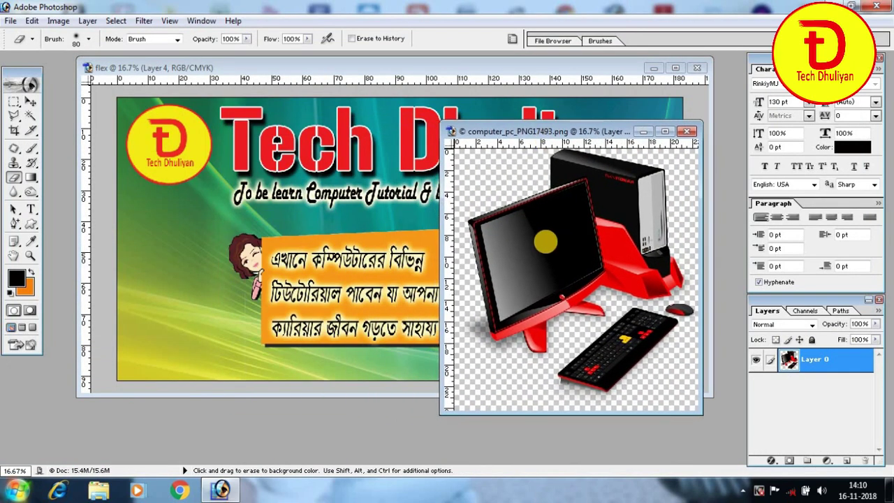
left_click(31, 102)
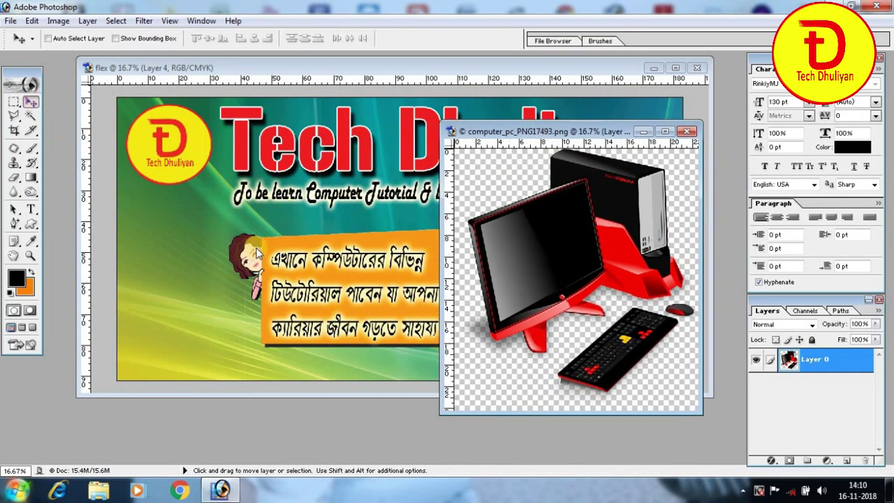
mouse_move(533, 251)
left_mouse_down()
mouse_move(558, 254)
mouse_move(530, 319)
mouse_move(196, 326)
left_mouse_up()
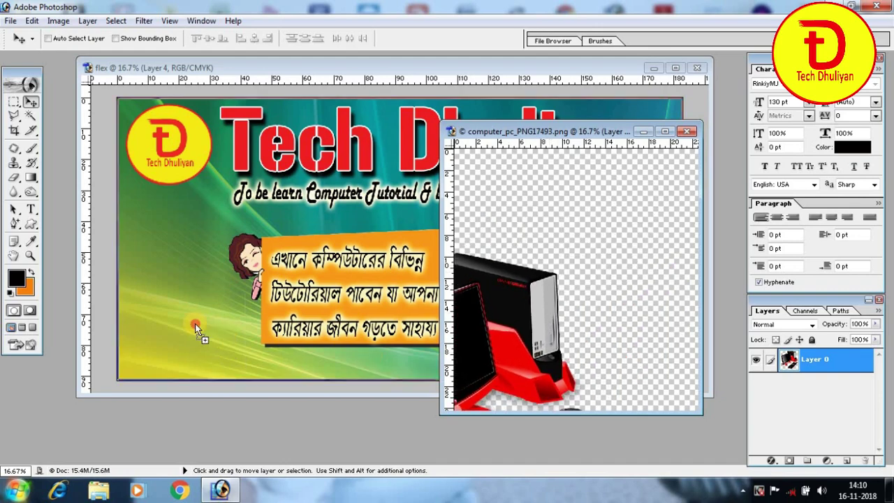
left_click_drag(159, 226, 158, 224)
left_click_drag(219, 243, 174, 243)
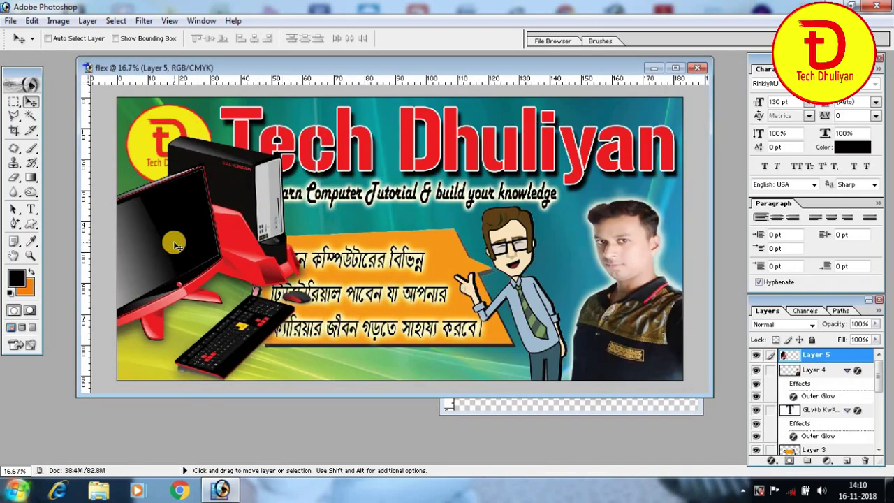
Step: Scale the computer clipart to about 44% and place it at the left below the logo
key("ctrl+t")
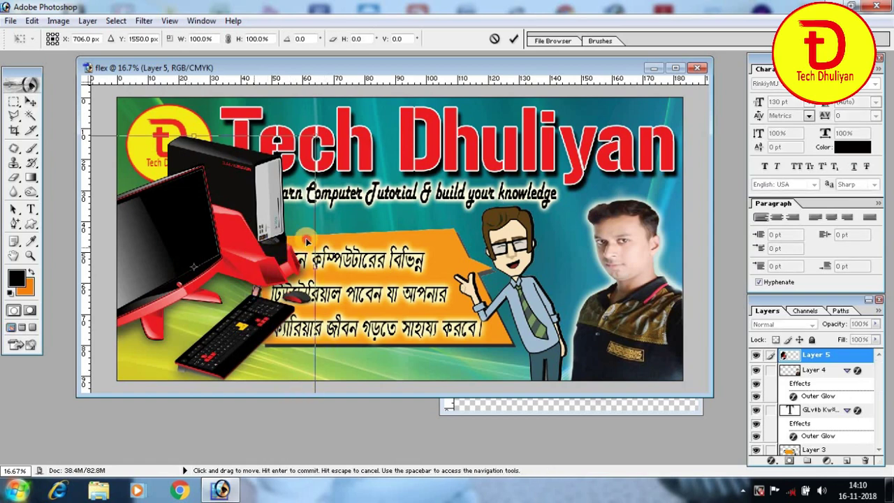
left_click_drag(305, 241, 395, 209)
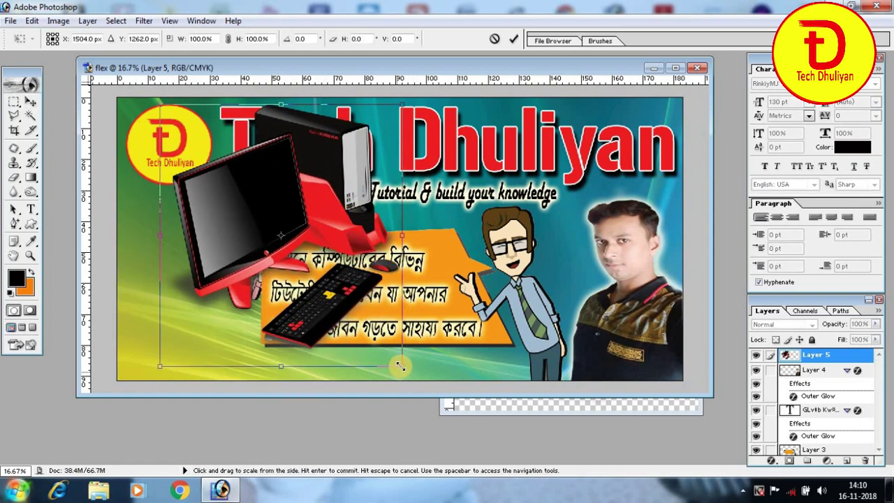
left_click_drag(399, 365, 286, 245)
left_click_drag(233, 222, 213, 253)
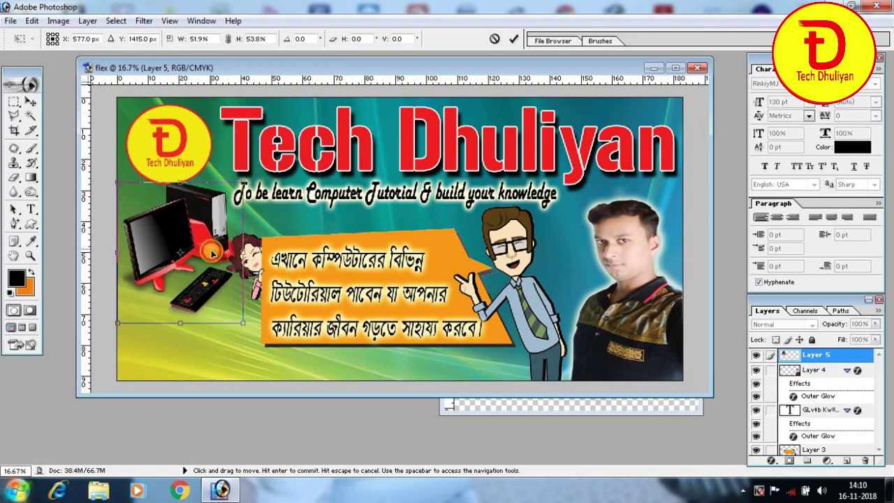
left_click_drag(242, 323, 217, 294)
left_click_drag(209, 259, 213, 264)
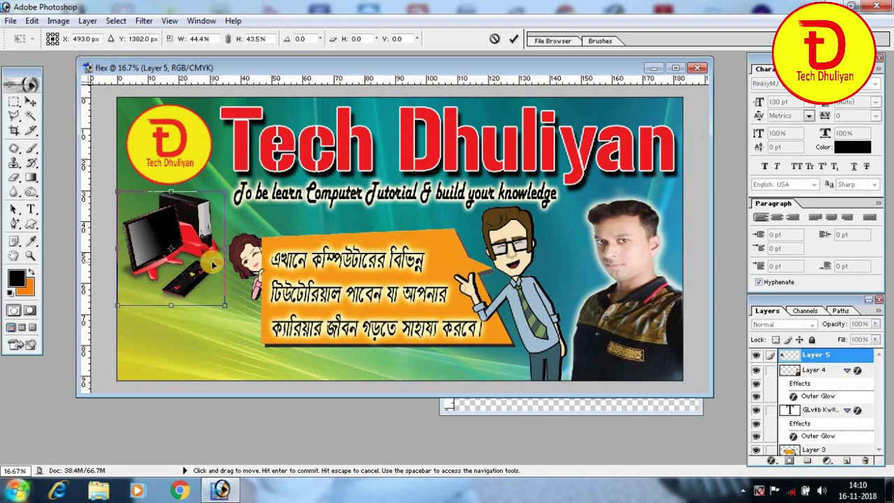
key("Return")
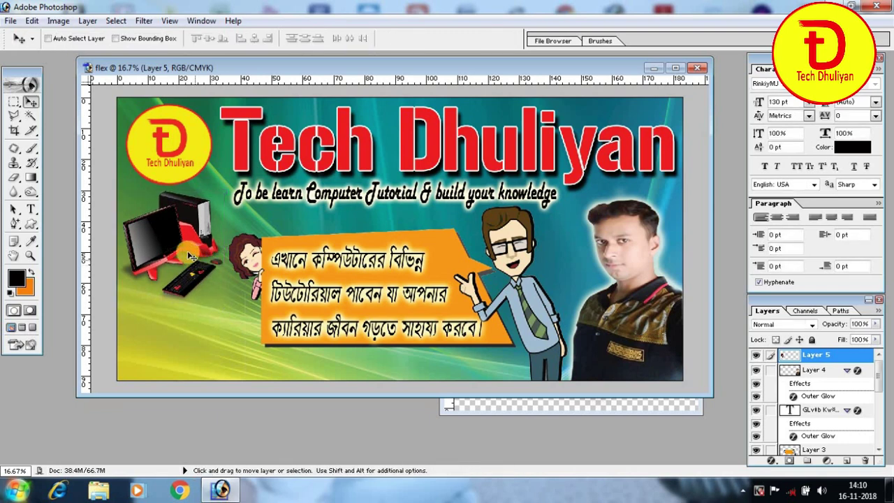
left_click_drag(178, 242, 182, 244)
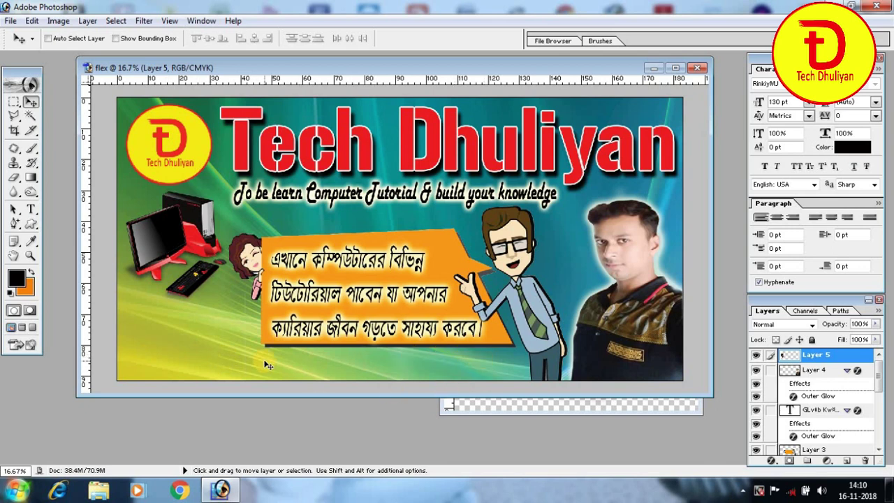
Step: Draw a black rectangle strip (Shape 1) across the banner's bottom and lower it to the edge
left_click(31, 226)
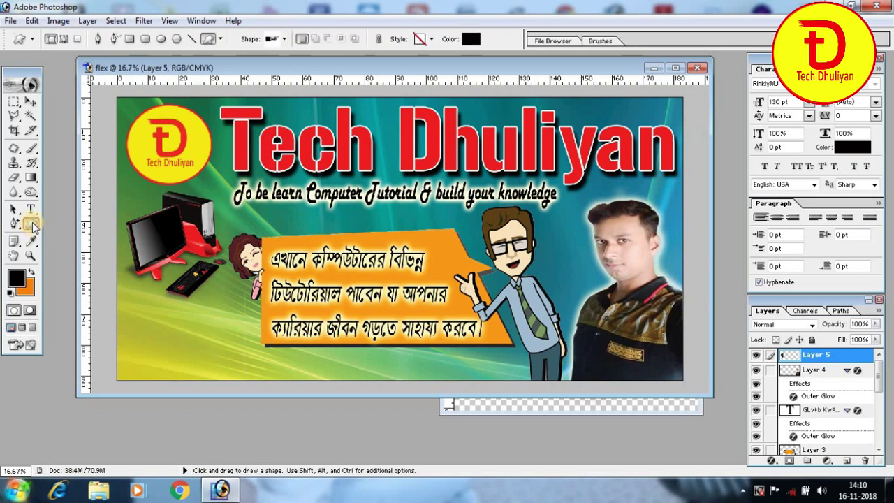
key("shift+u")
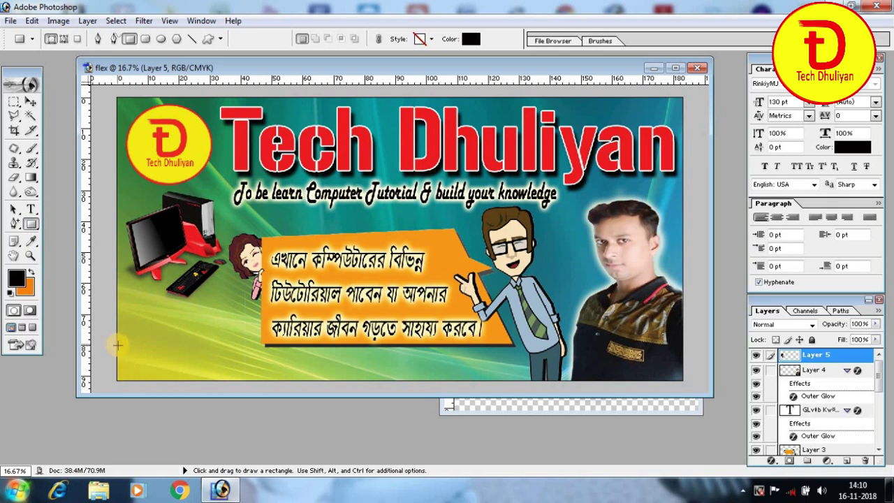
left_click_drag(114, 343, 516, 373)
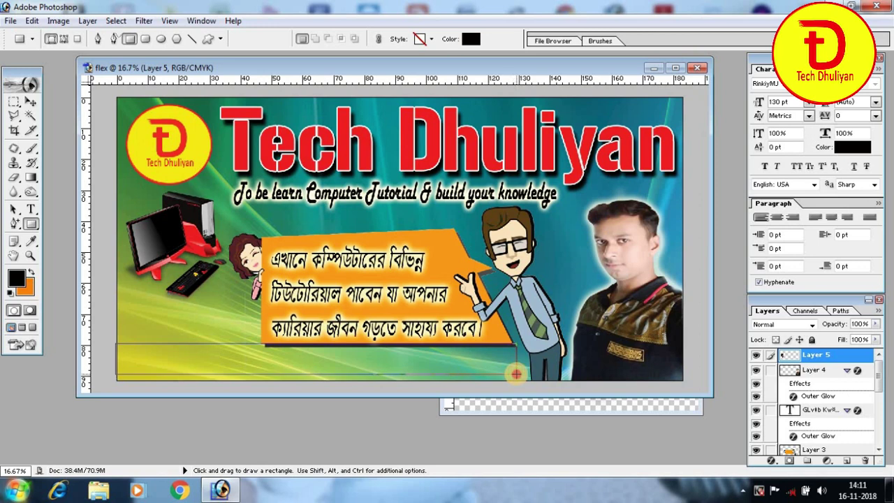
left_click_drag(516, 374, 517, 375)
left_click(30, 101)
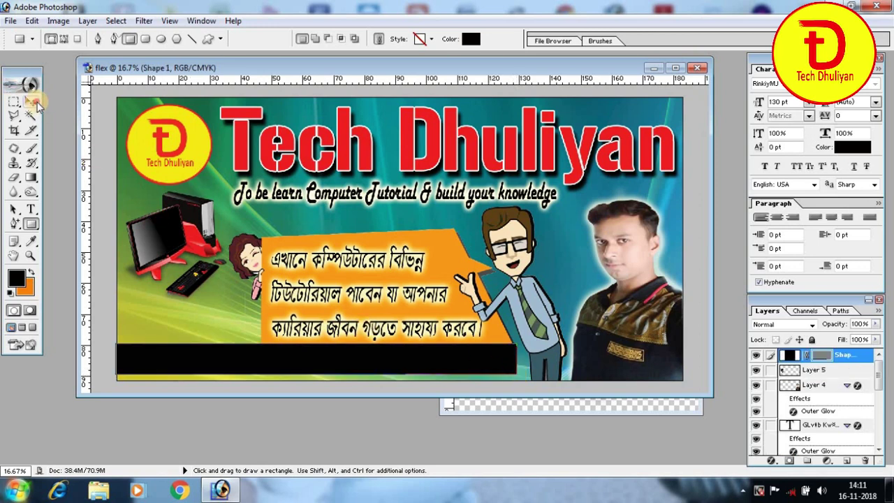
left_click_drag(326, 364, 326, 370)
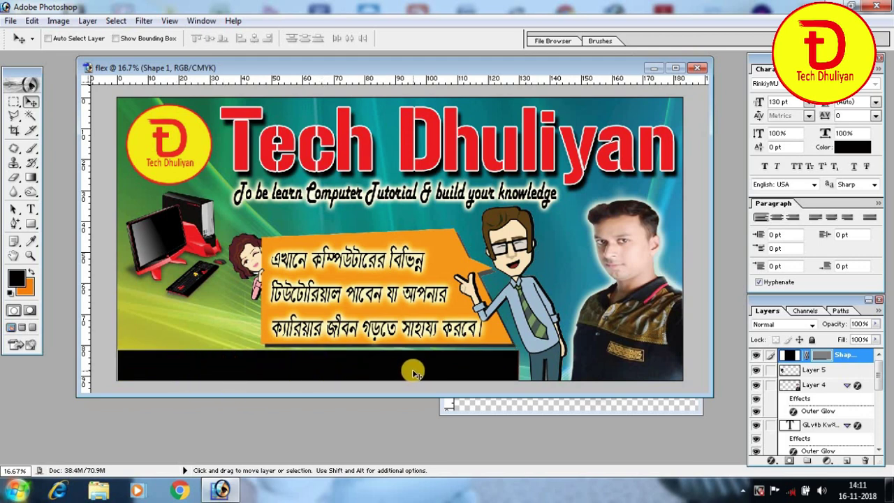
double_click(793, 355)
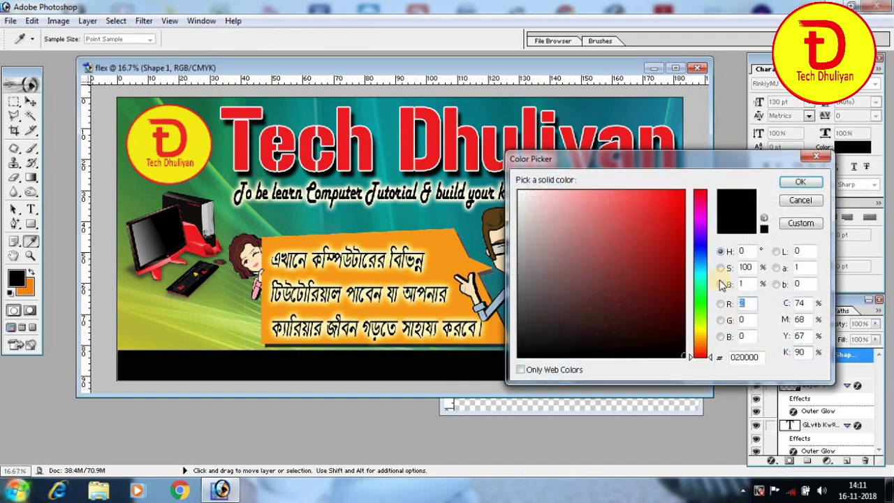
left_click(698, 250)
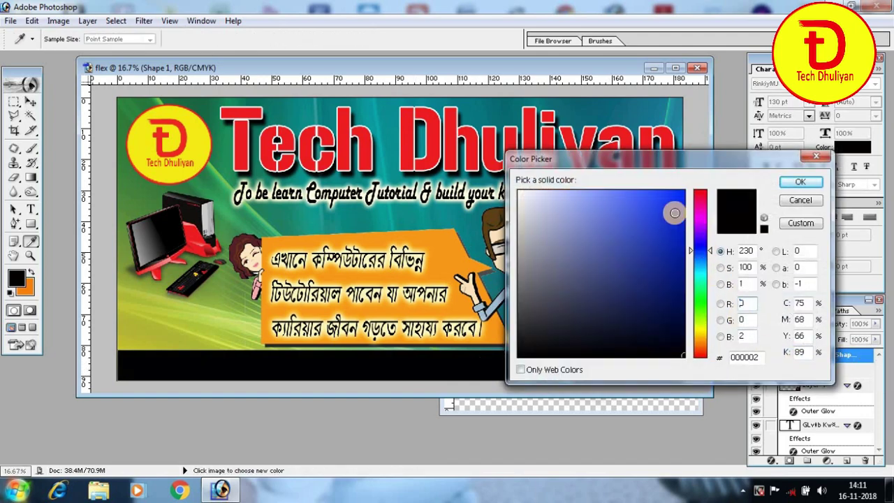
left_click(682, 217)
left_click_drag(682, 216, 669, 302)
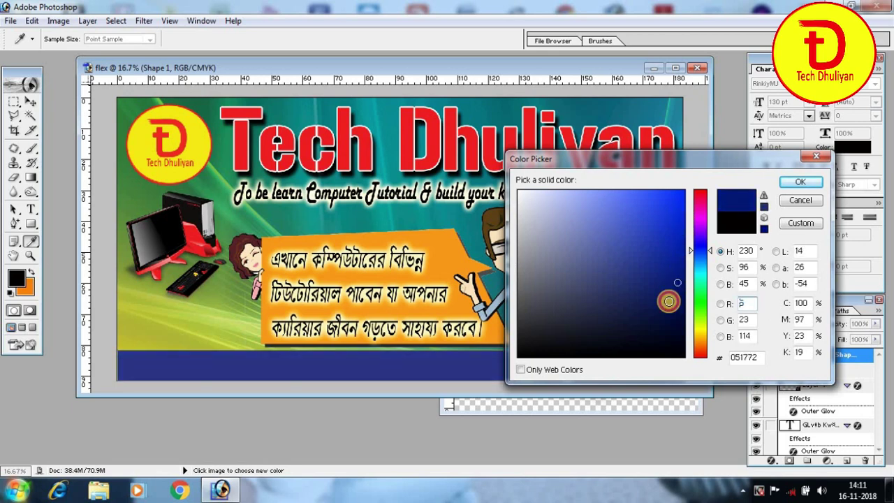
left_click(700, 353)
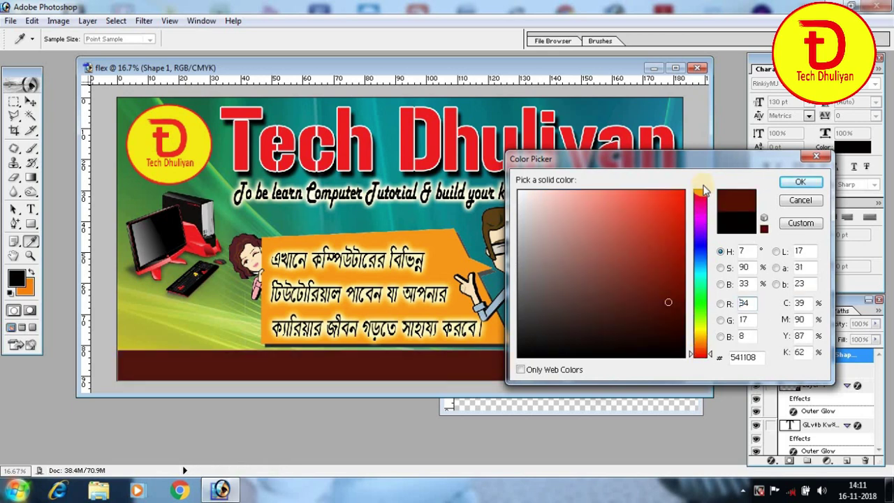
left_click(701, 204)
left_click(682, 190)
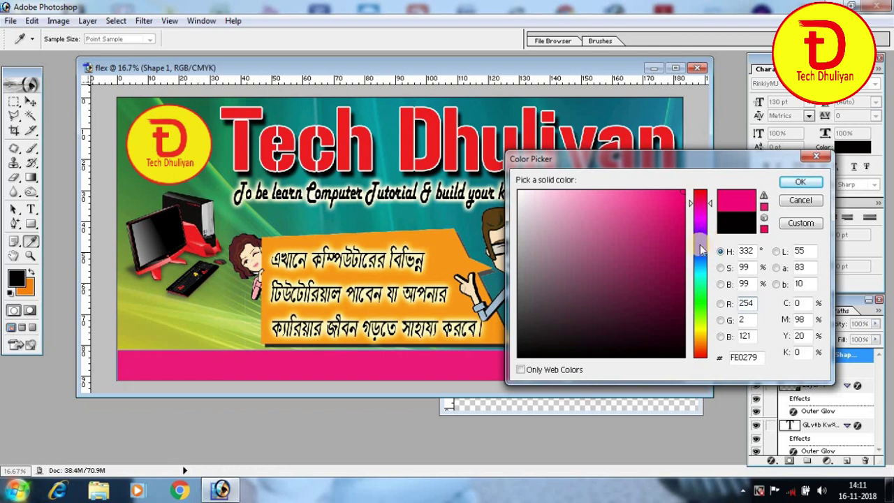
left_click(699, 250)
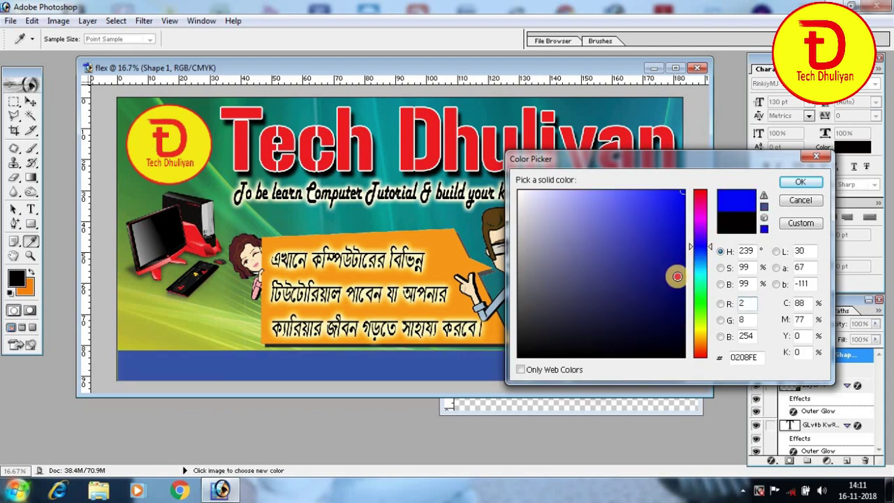
left_click(679, 265)
left_click_drag(679, 266, 675, 328)
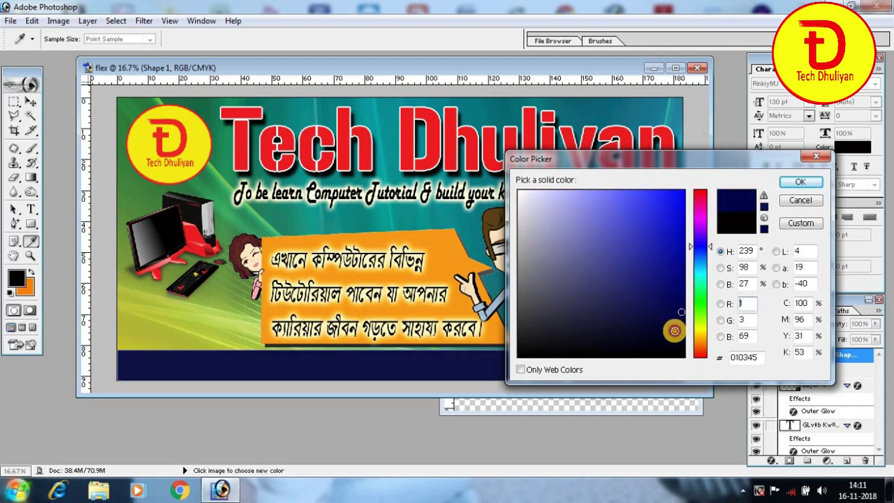
left_click(681, 356)
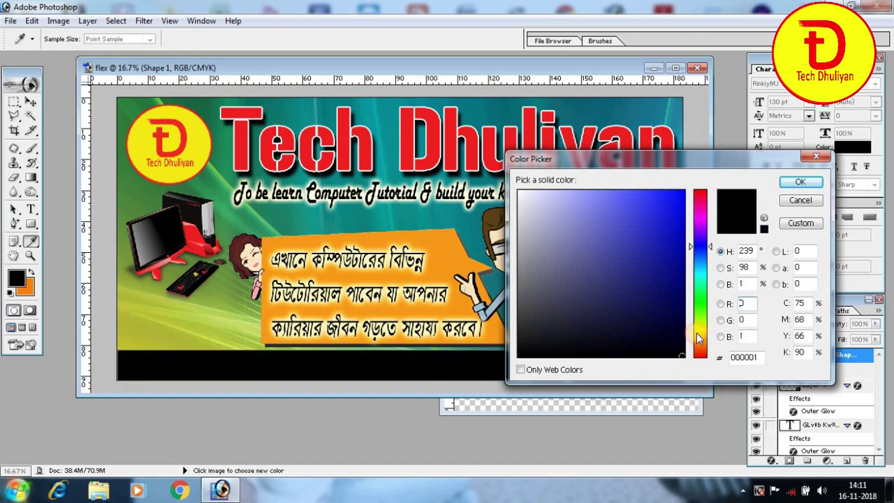
left_click(800, 183)
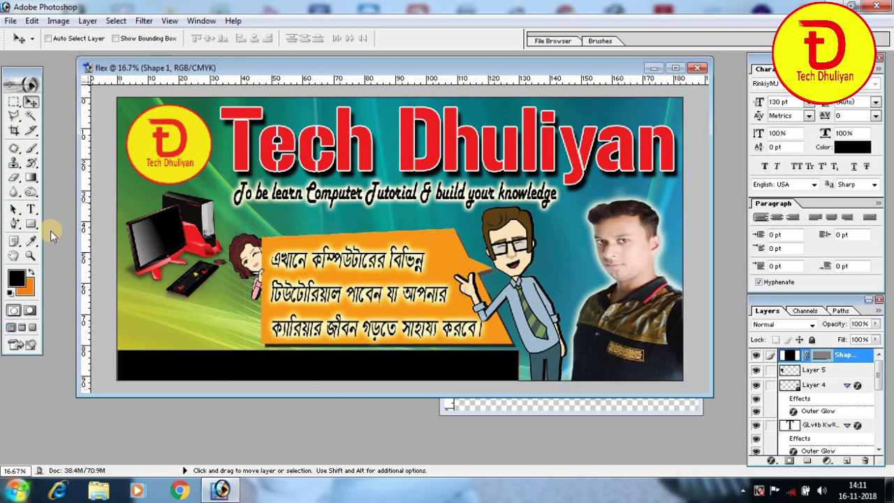
Step: Set the type font to Calibri and start a text layer on the black bottom strip
left_click(28, 210)
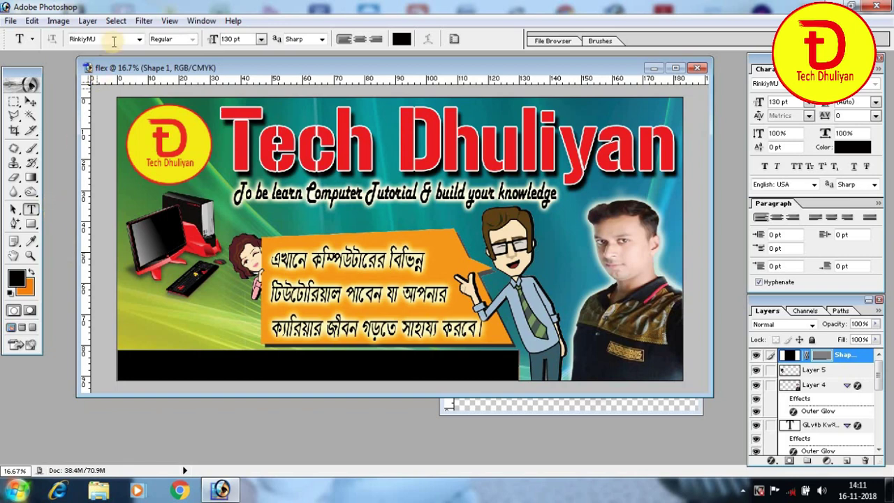
left_click(139, 39)
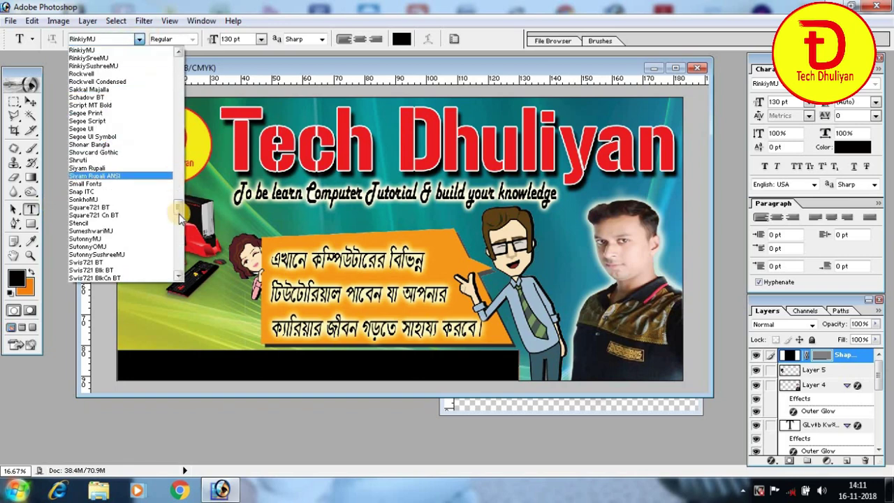
left_click_drag(178, 206, 174, 73)
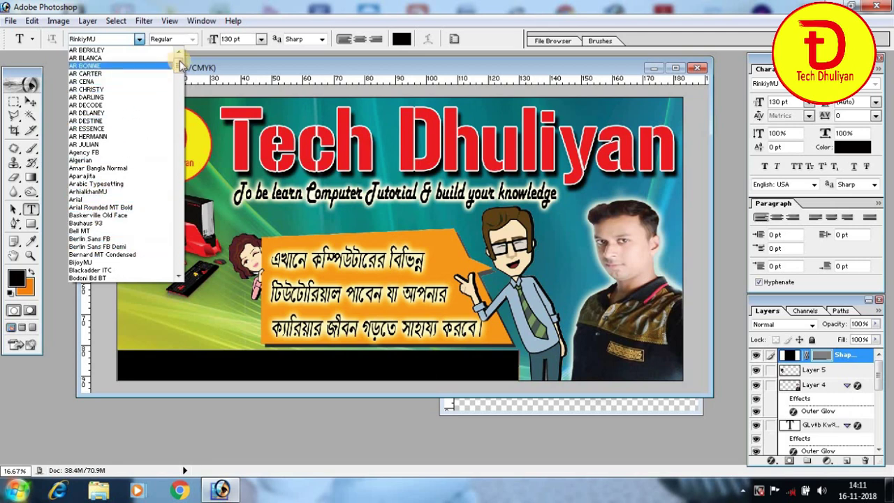
left_click_drag(178, 65, 176, 84)
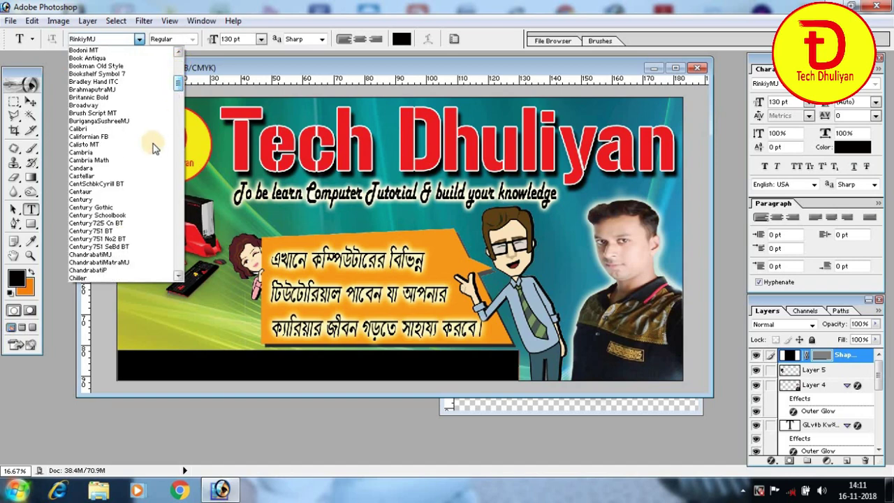
left_click(86, 129)
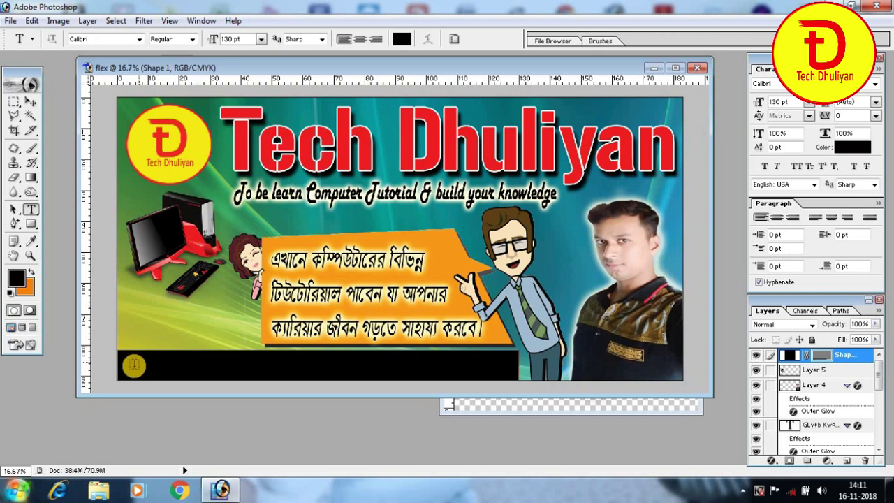
left_click(188, 349)
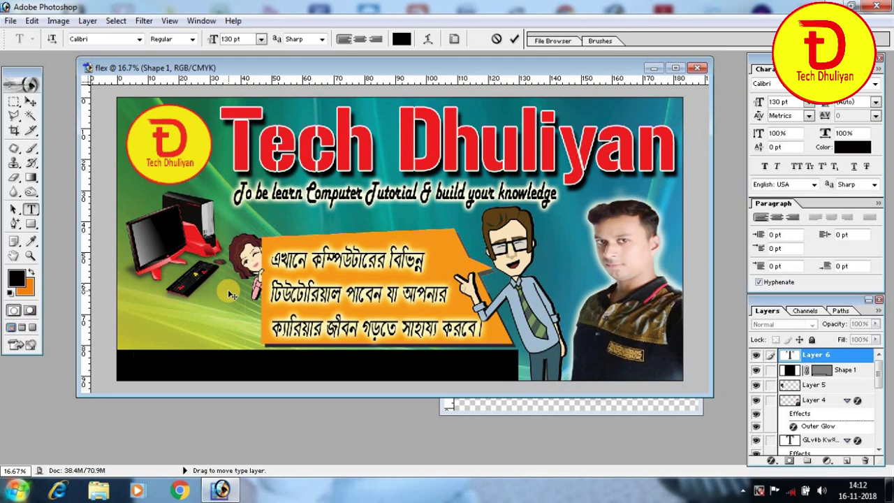
Step: Set the text colour to white and type the two contact phone numbers
key("BackSpace")
key("BackSpace")
key("BackSpace")
left_click(404, 40)
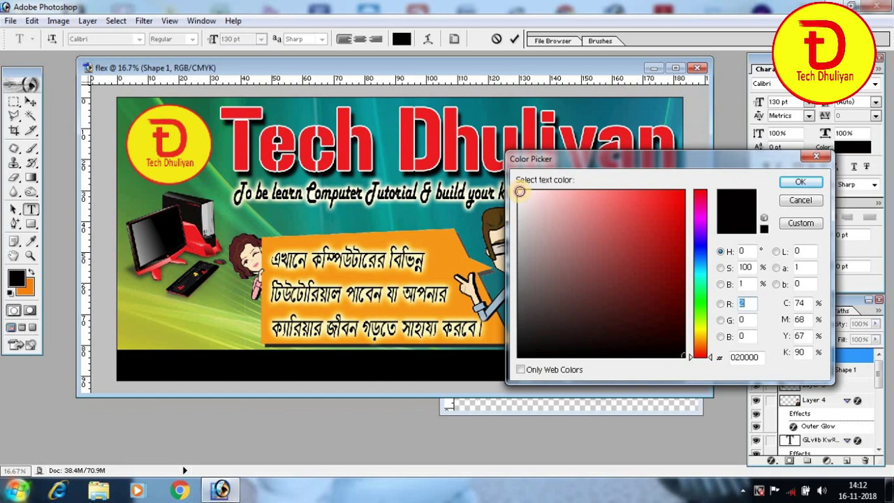
left_click(520, 191)
left_click(800, 182)
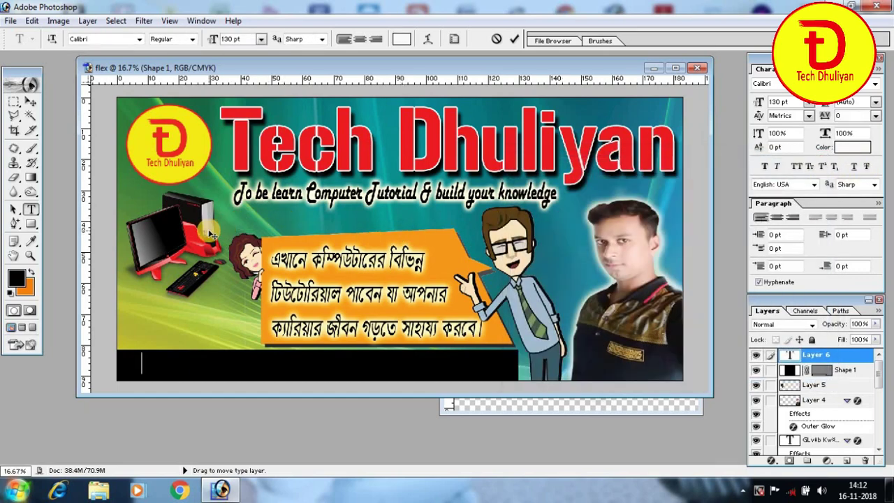
left_click(169, 363)
type("9876")
type("543210")
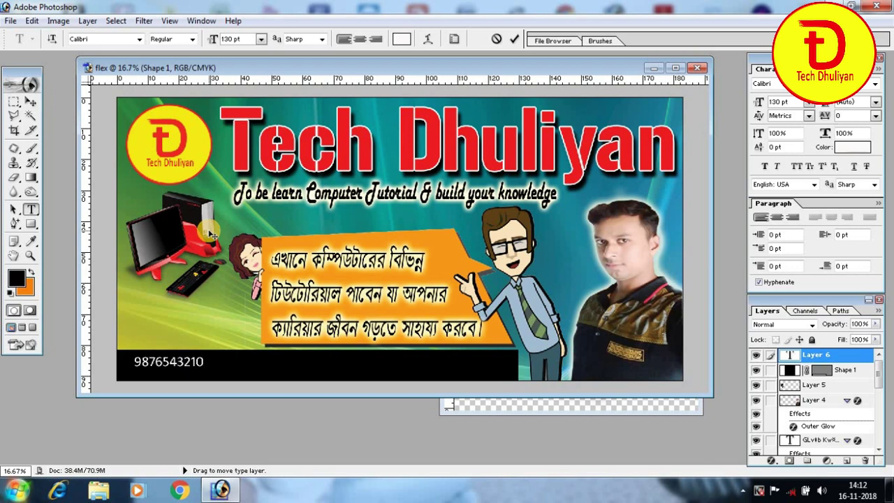
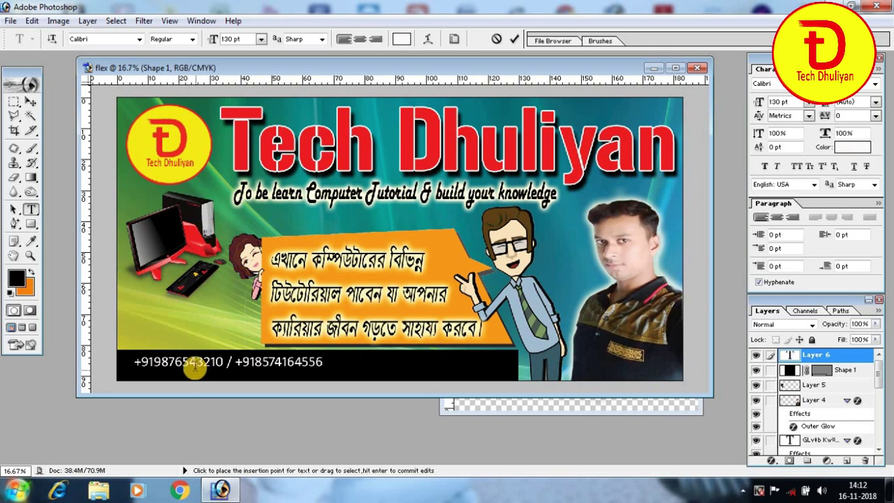
Step: Insert 'Contact :' before the phone numbers, removing stray characters, and commit the text
left_click(198, 362)
left_click(132, 362)
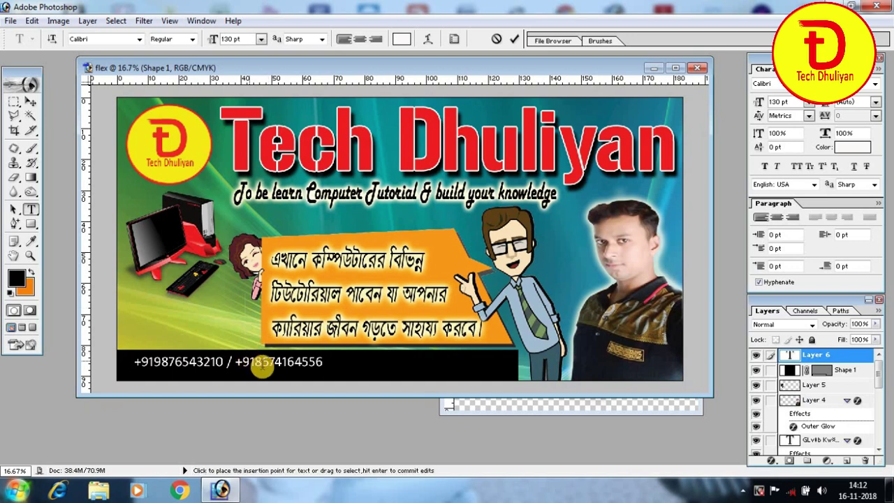
type("‰")
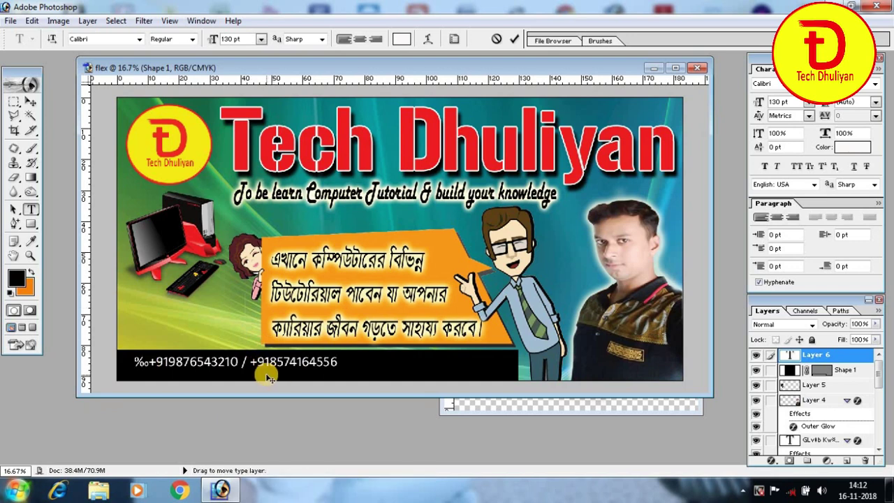
key("BackSpace")
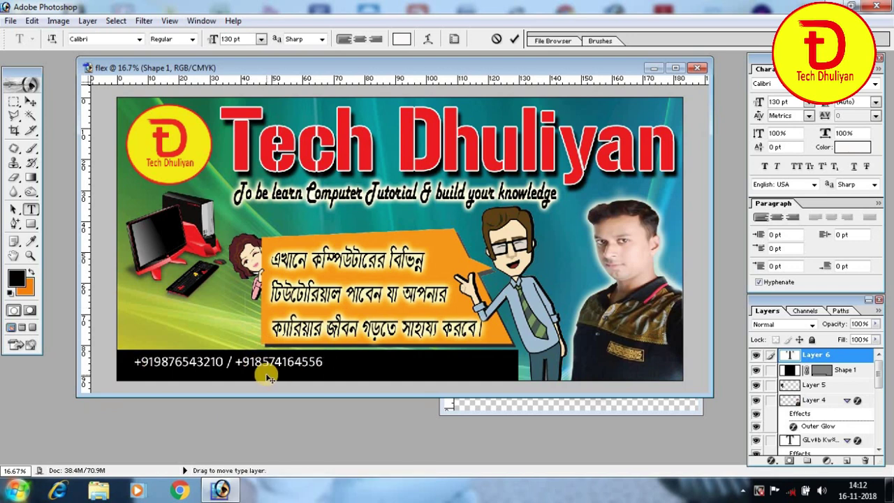
type("‡")
key("BackSpace")
type("Cont")
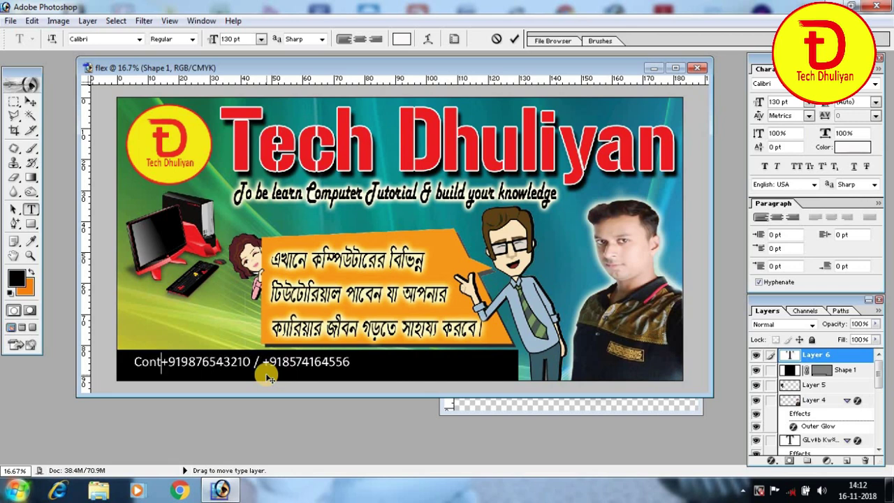
type("act")
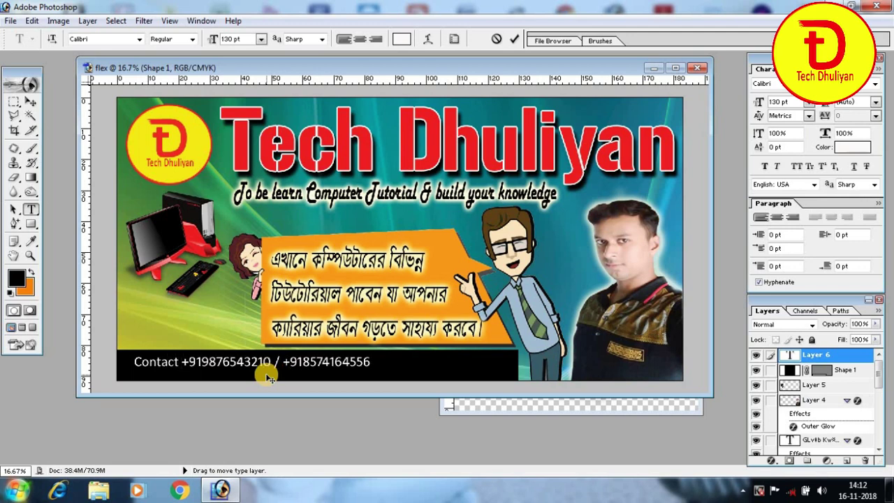
type(" :")
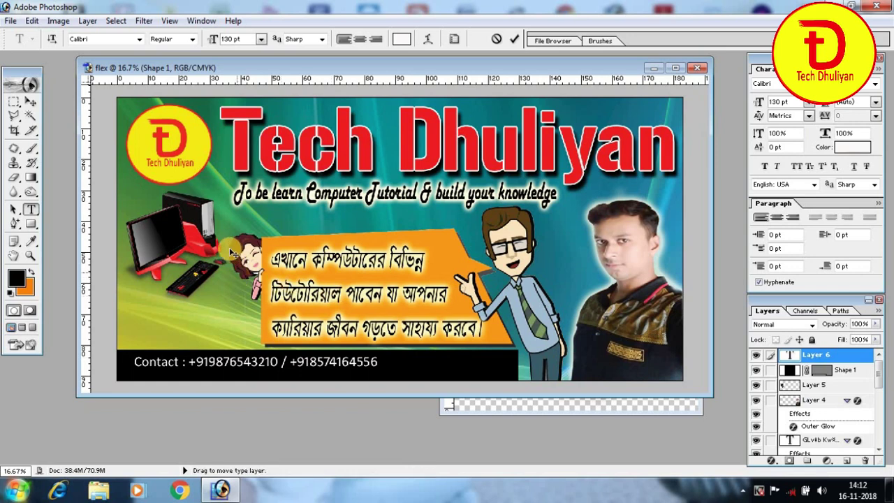
left_click(30, 101)
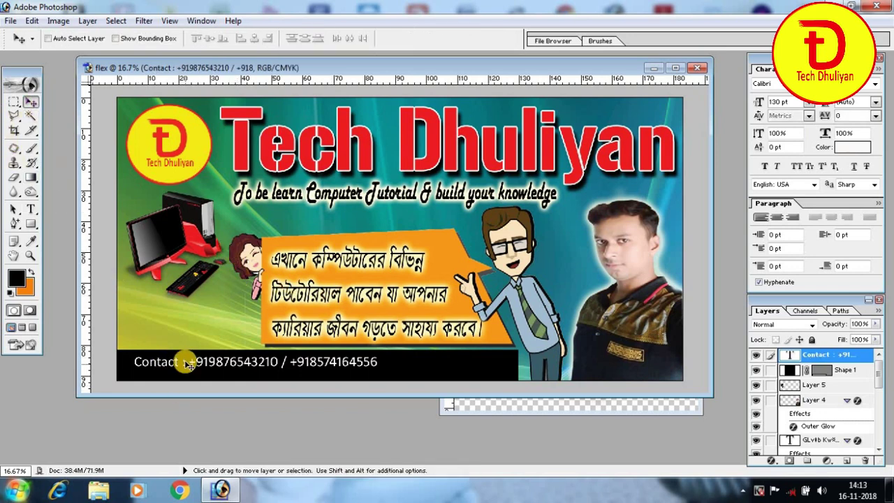
Step: Nudge the contact line and scale it up to 247.42 pt to fill the strip
left_click_drag(189, 364, 178, 363)
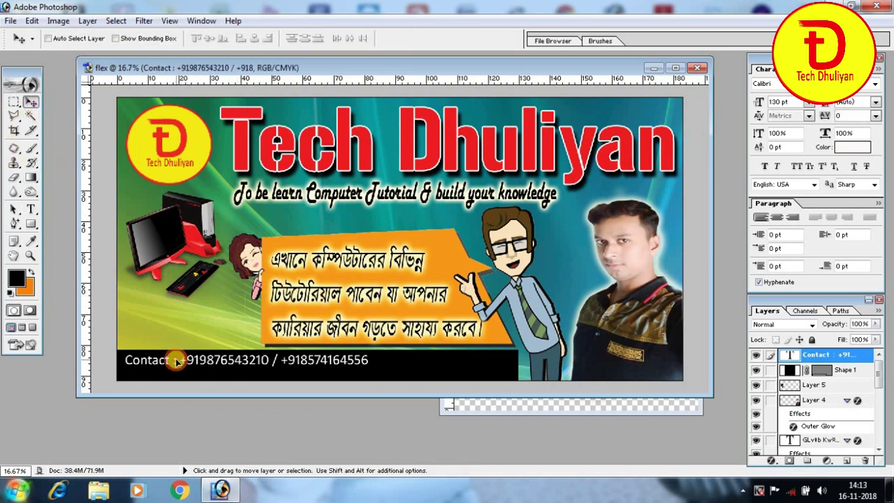
key("ctrl+t")
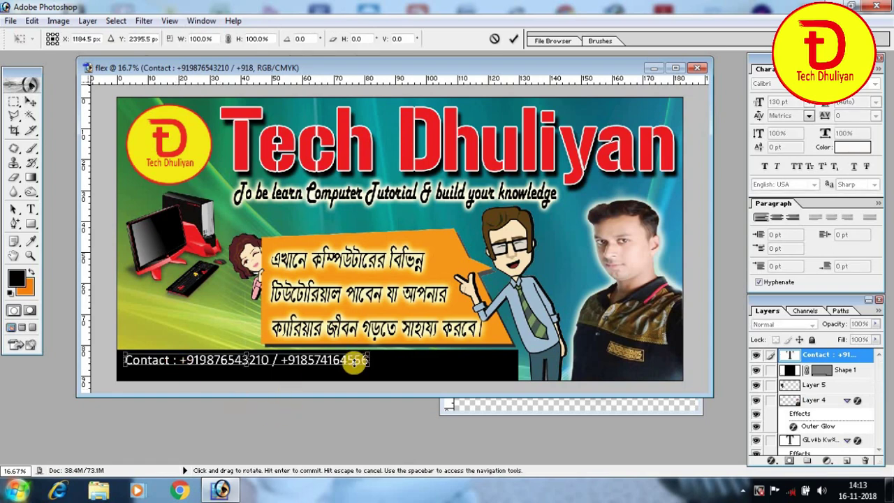
left_click_drag(369, 367, 512, 370)
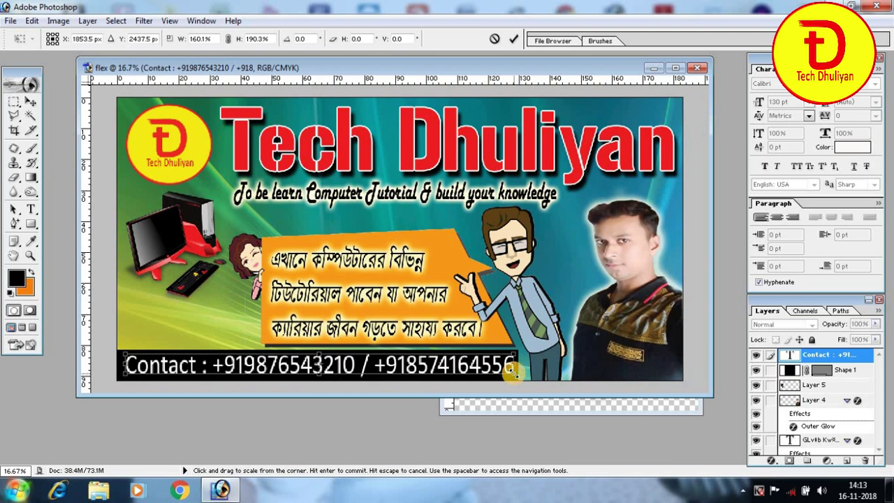
key("Return")
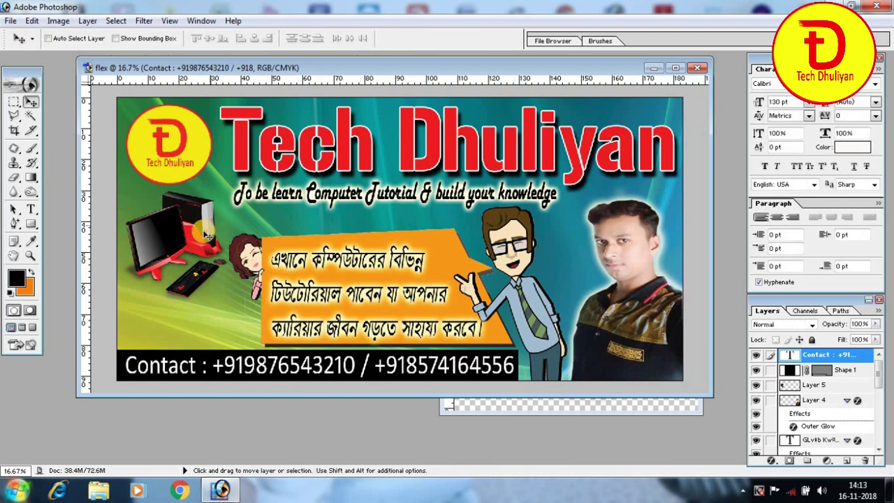
Step: Apply Faux Bold to the whole contact line
left_click(31, 209)
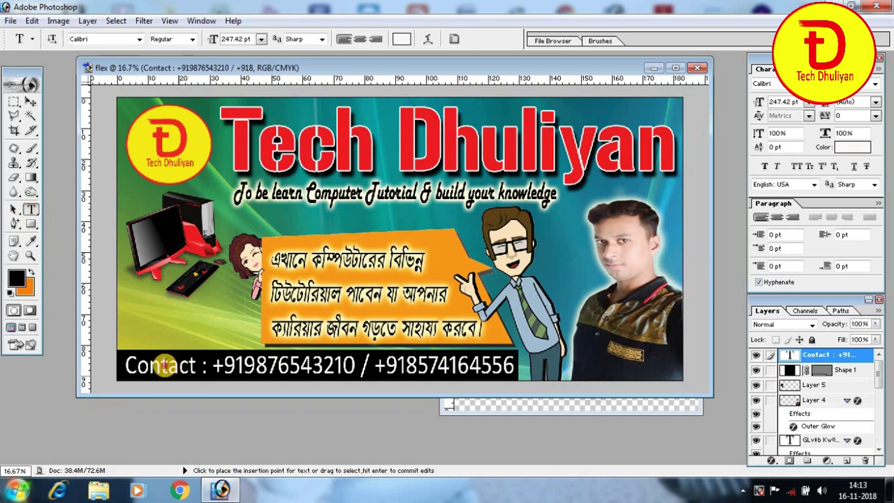
triple_click(162, 364)
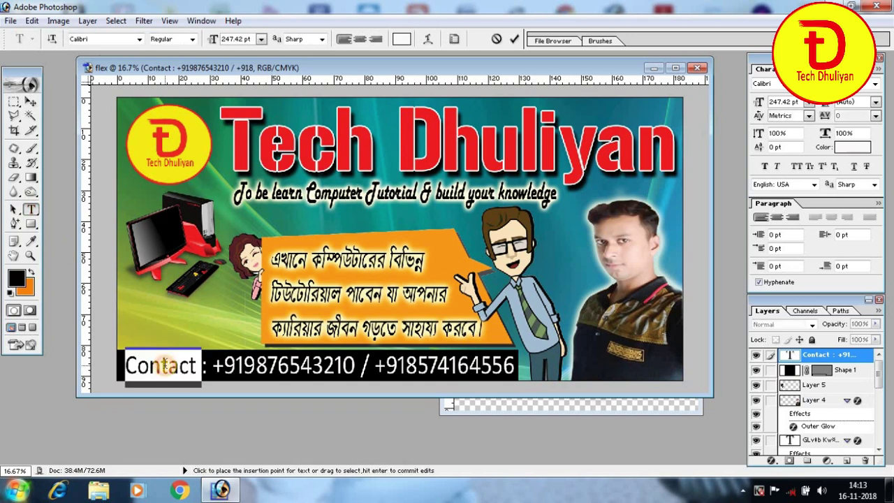
left_click(764, 166)
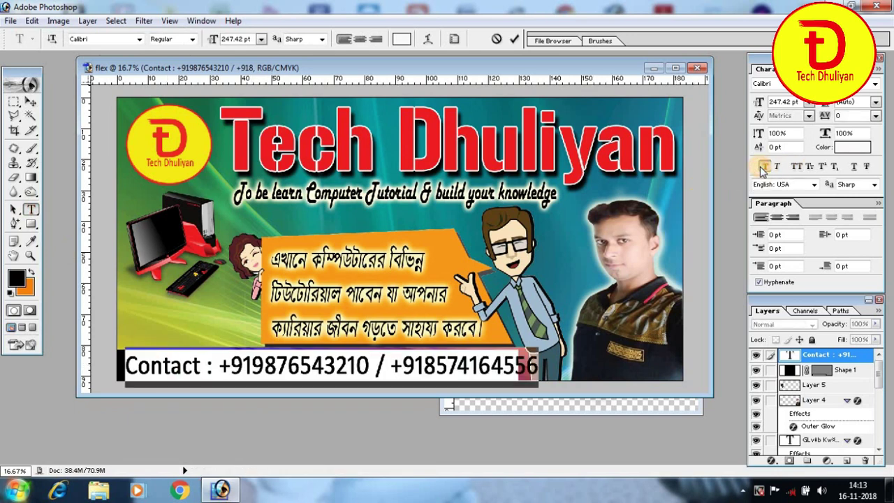
left_click(29, 102)
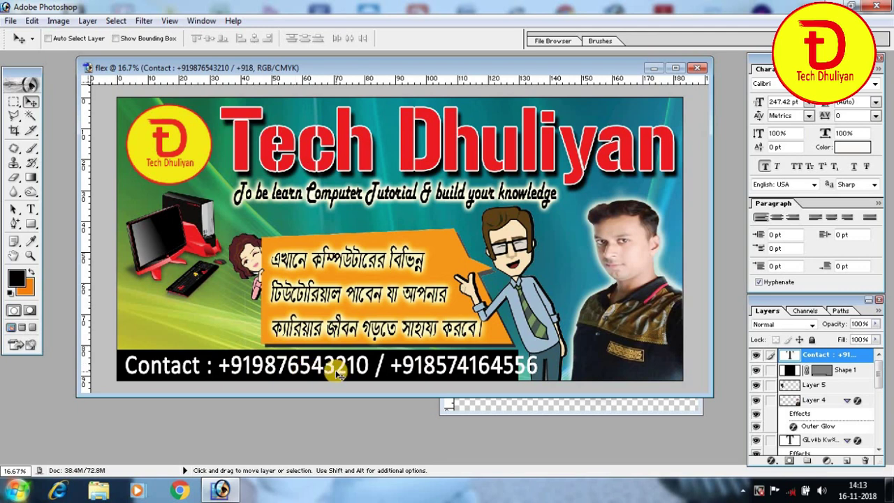
Step: Narrow the contact text slightly so it fits within the strip, then nudge it into place
key("ctrl+t")
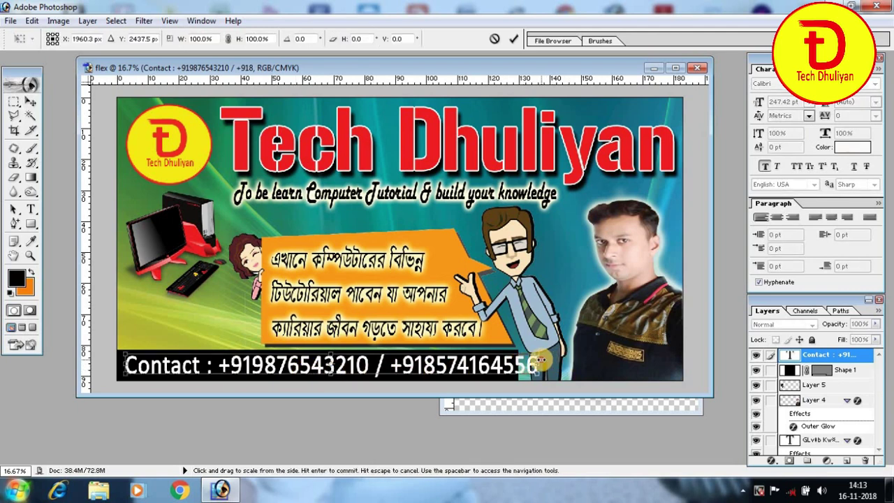
left_click_drag(538, 364, 517, 361)
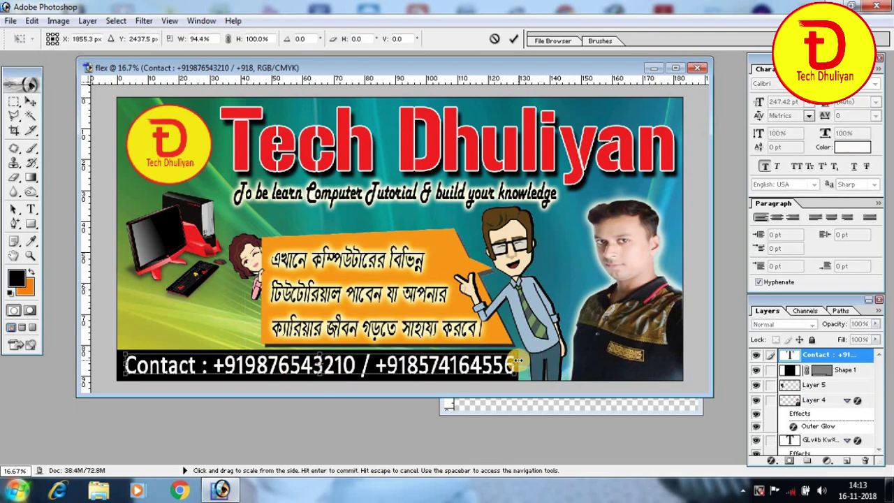
key("Return")
left_click_drag(466, 366, 470, 366)
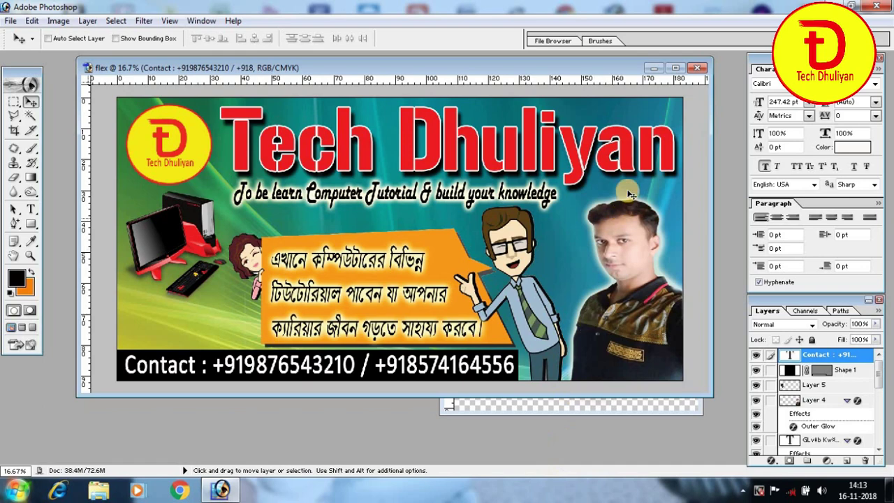
left_click_drag(516, 73, 521, 99)
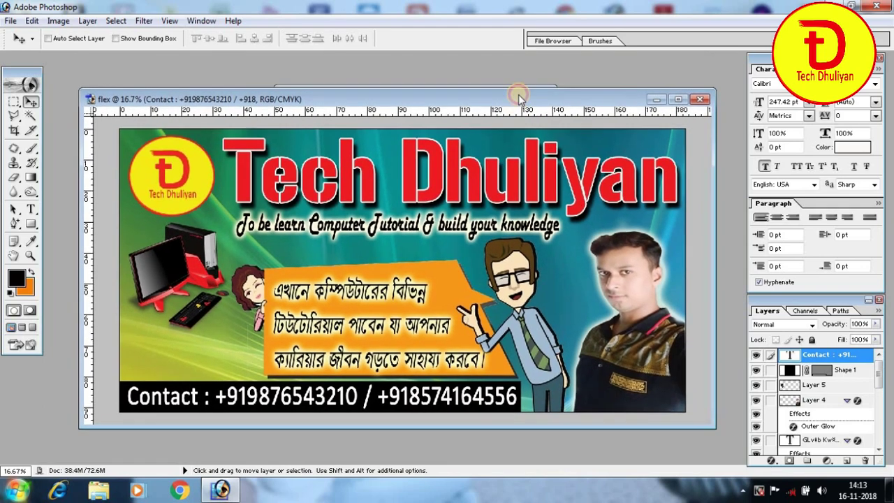